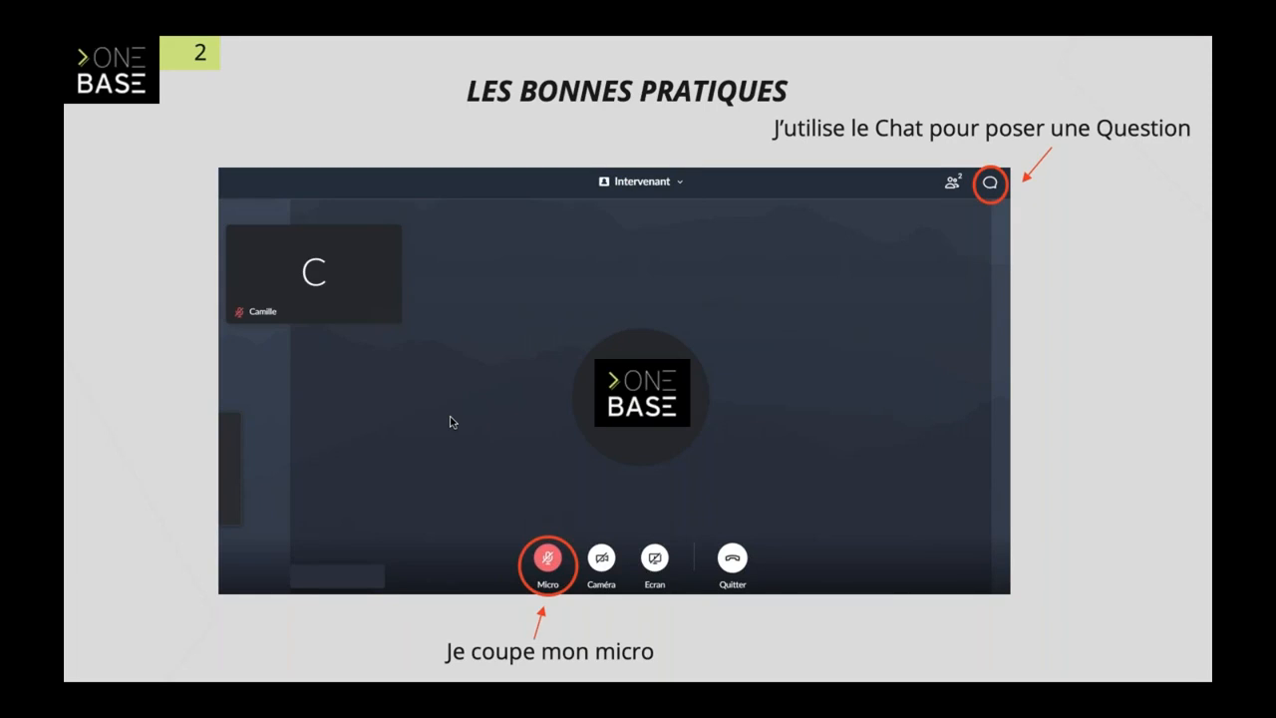
# Step: Switch to Firefox and dismiss all the pending calendar reminders
pyautogui.press('super+Tab')
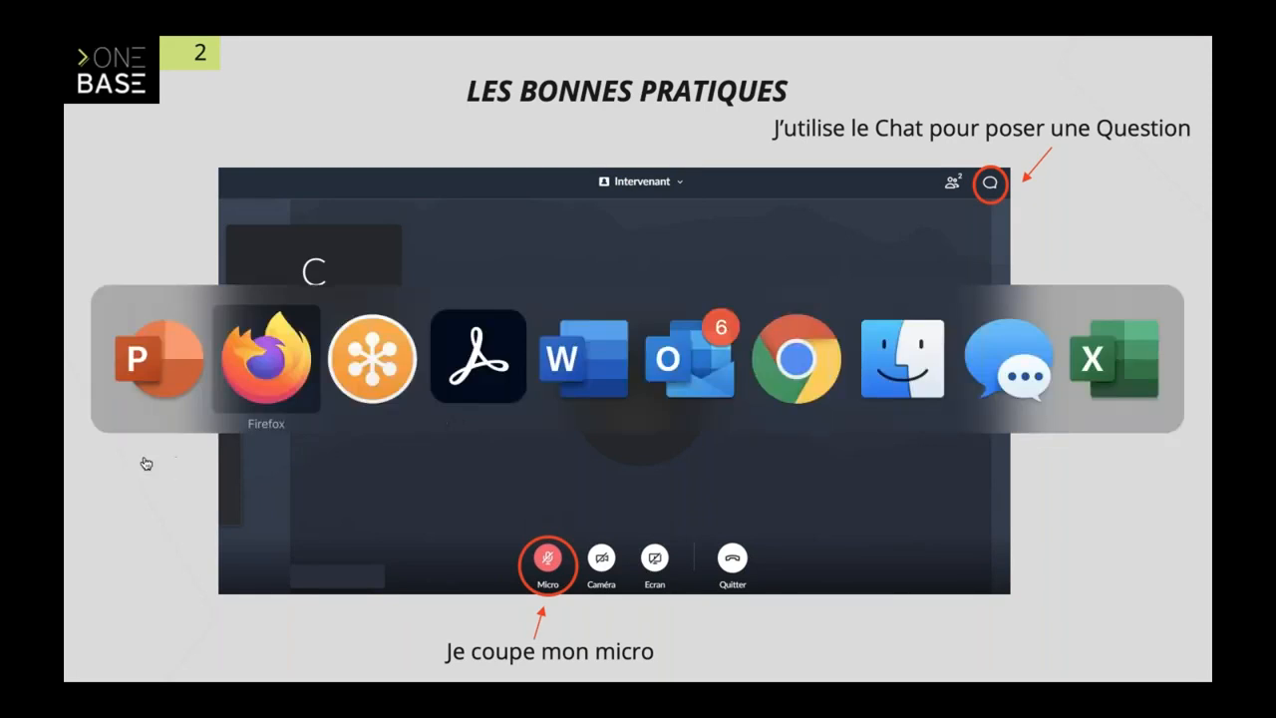
pyautogui.click(264, 371)
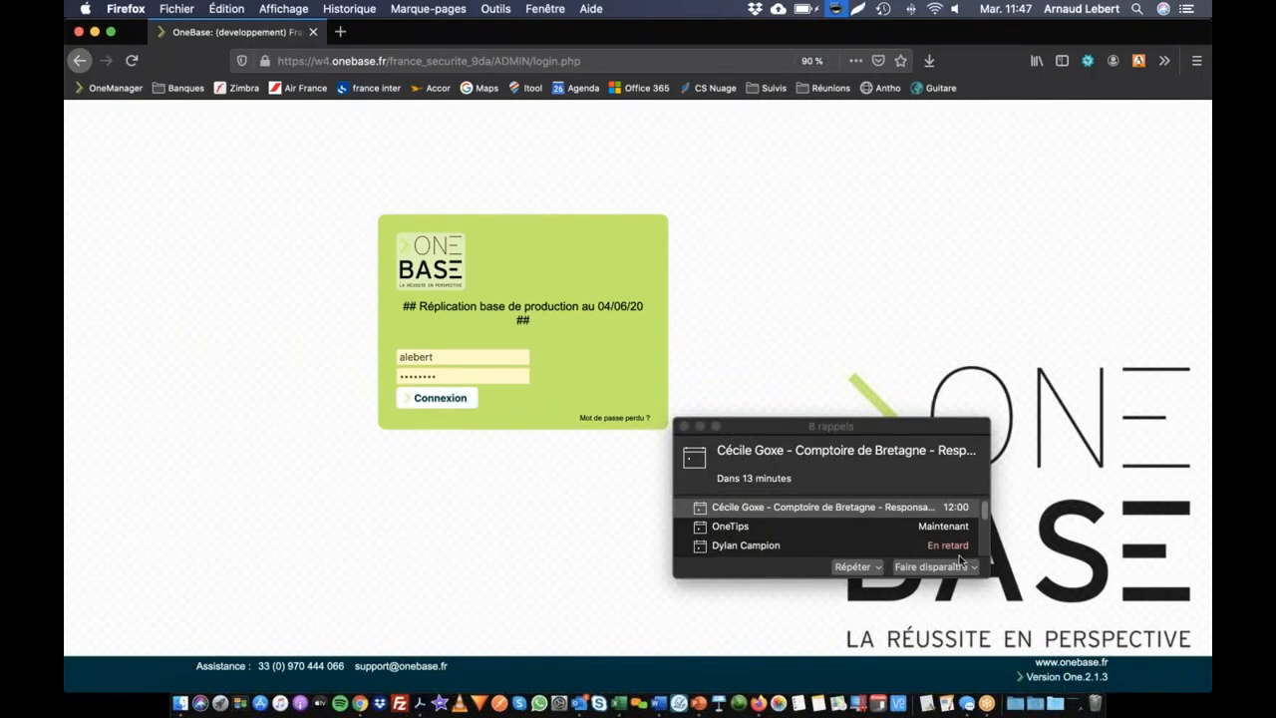
pyautogui.click(948, 568)
pyautogui.click(948, 566)
pyautogui.click(947, 567)
pyautogui.click(948, 566)
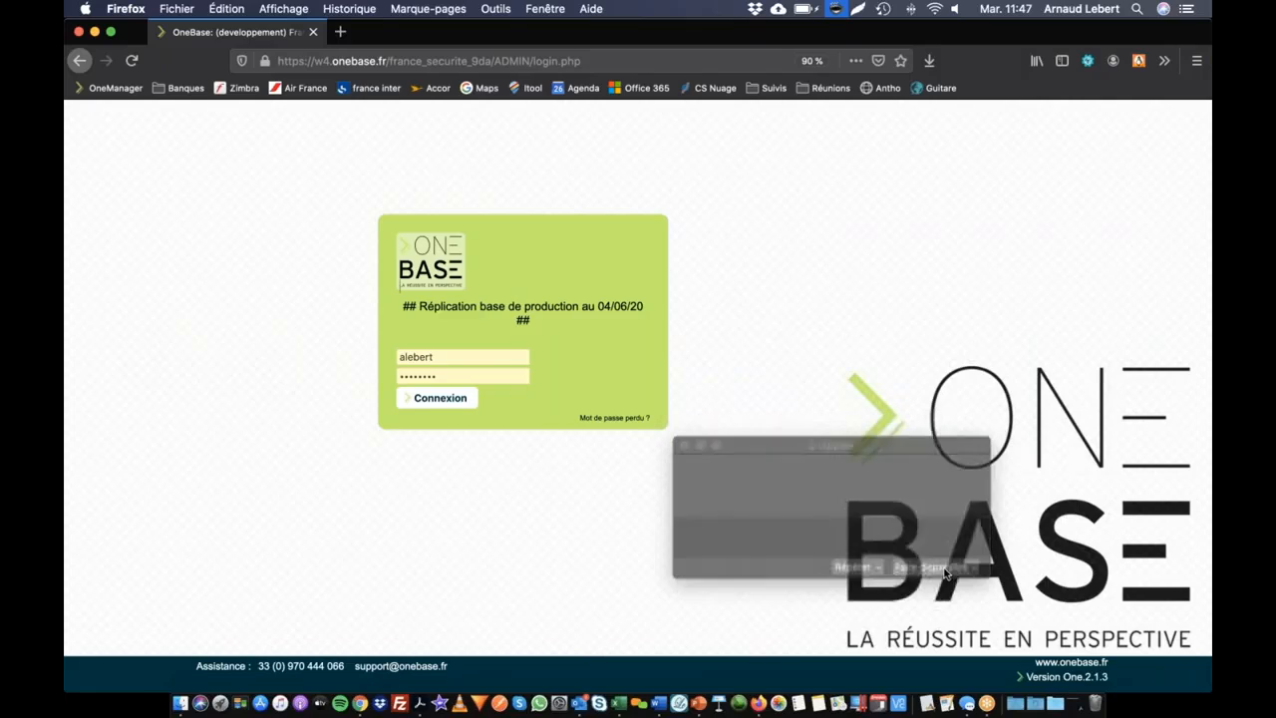
# Step: Log in to OneBase with the prefilled credentials and open the products counted by the "Produit à valider" dashboard indicator
pyautogui.click(438, 400)
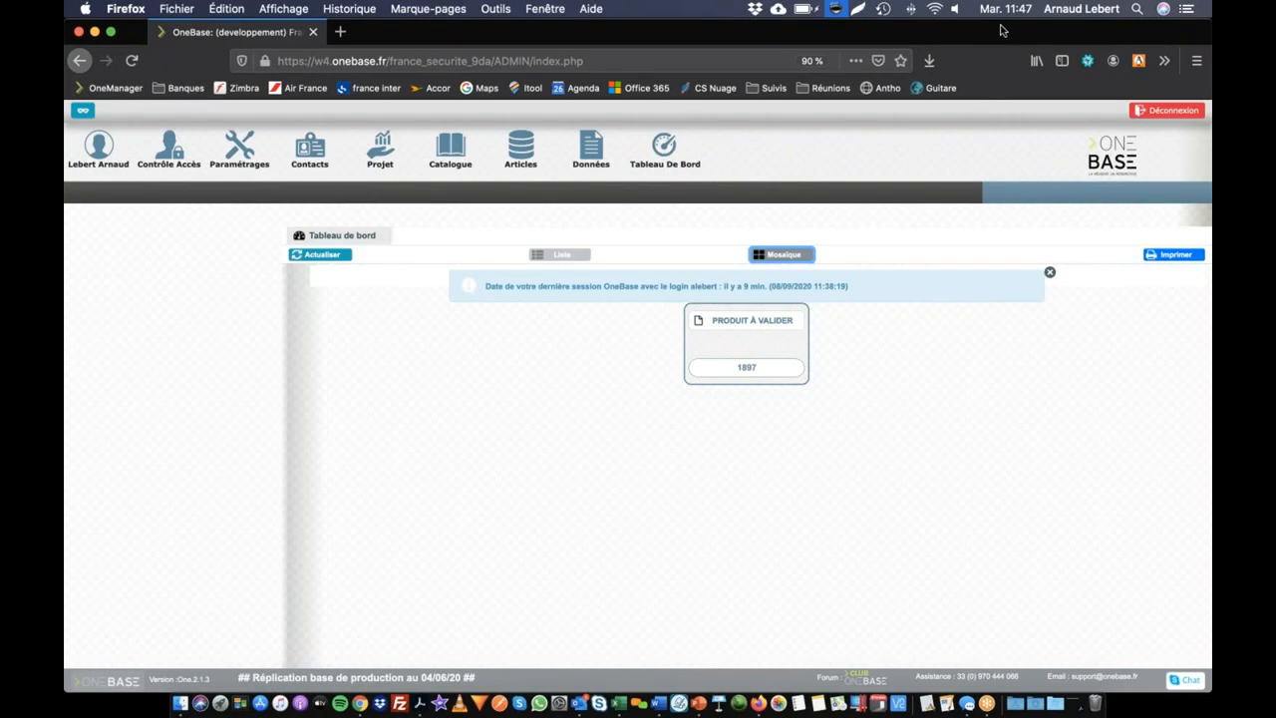
pyautogui.moveTo(738, 333)
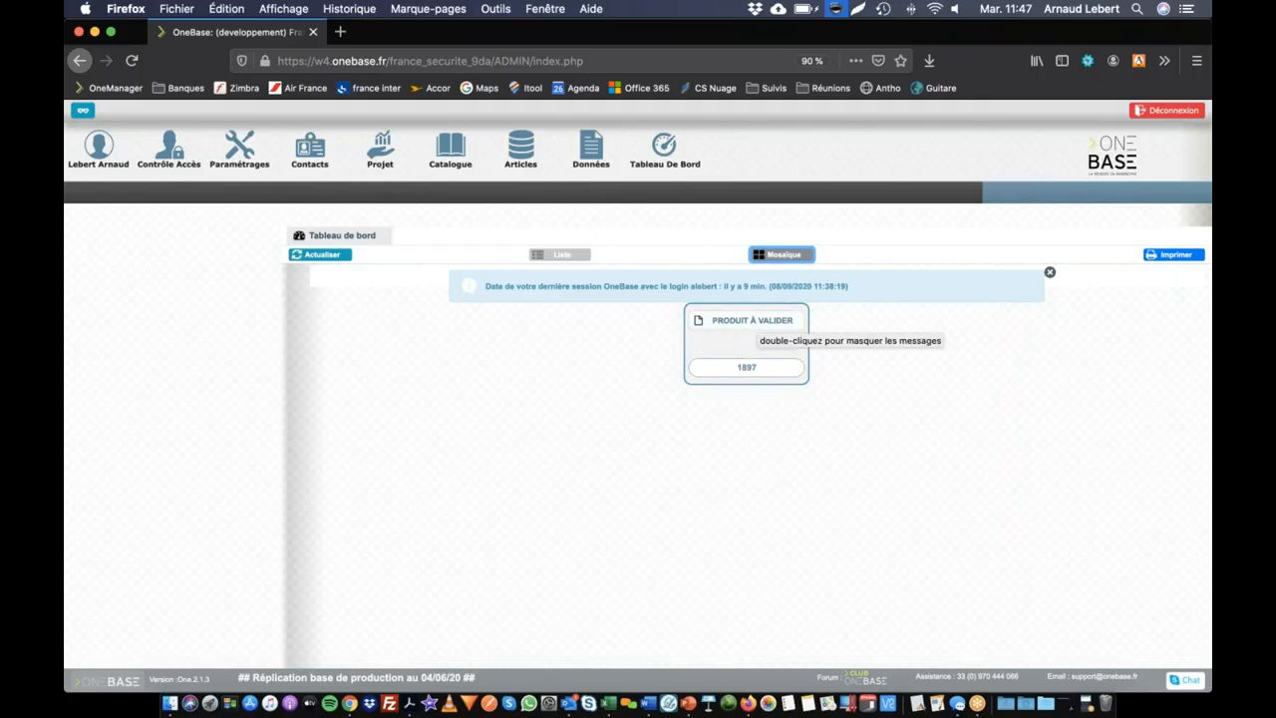
pyautogui.click(746, 369)
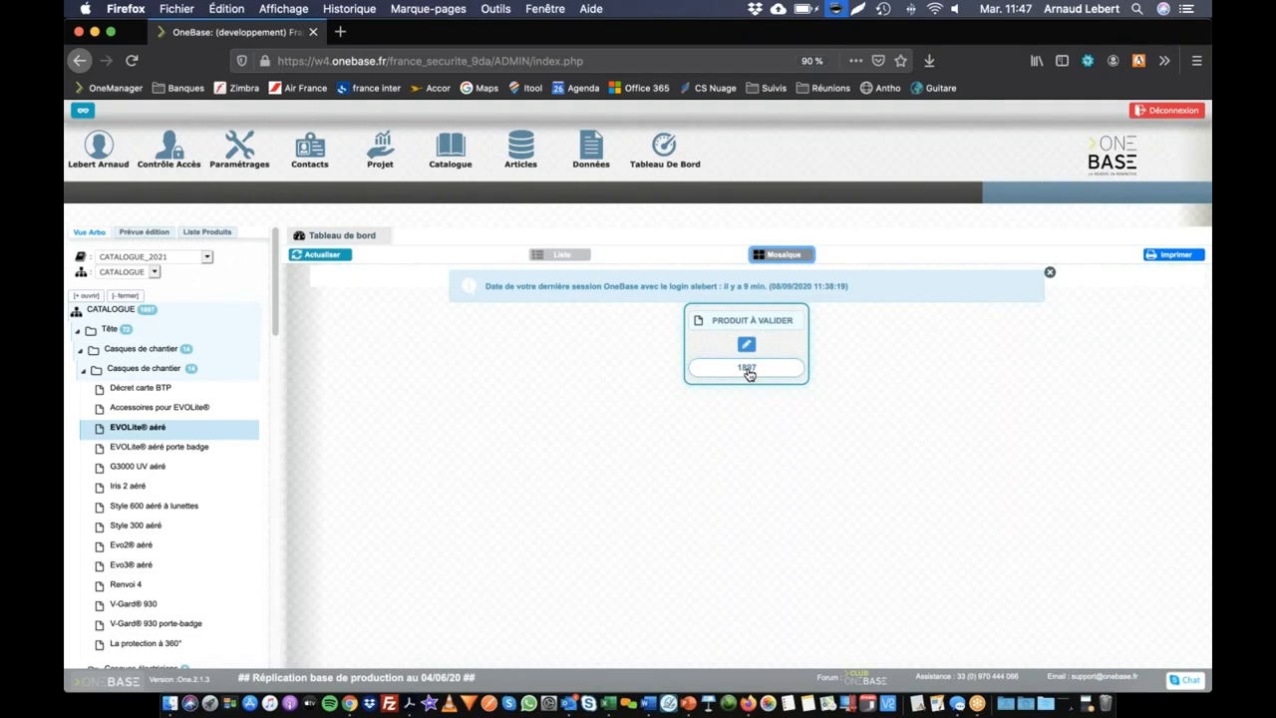
# Step: Examine the CATALOGUE_2021 tree and the filters applied by the "Produit à valider" indicator
pyautogui.scroll(-6, 169, 398)
pyautogui.scroll(-12, 176, 407)
pyautogui.scroll(7, 175, 407)
pyautogui.moveTo(700, 380)
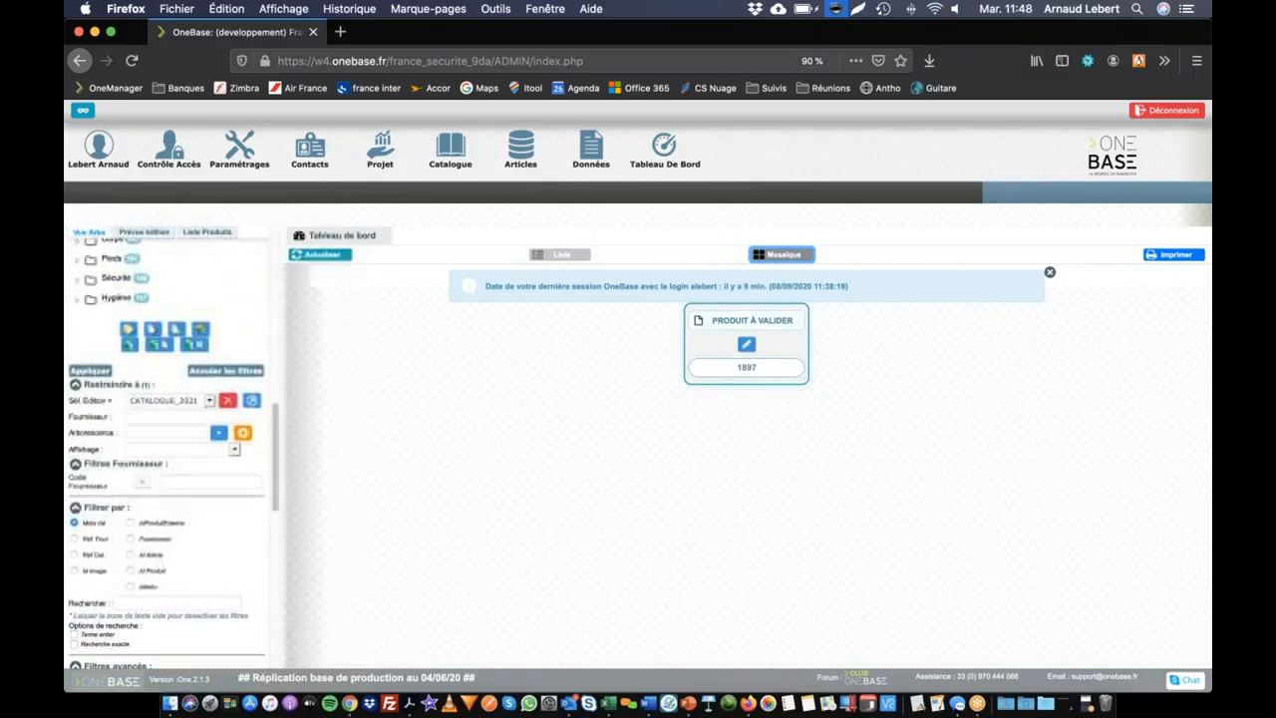
pyautogui.scroll(13, 266, 447)
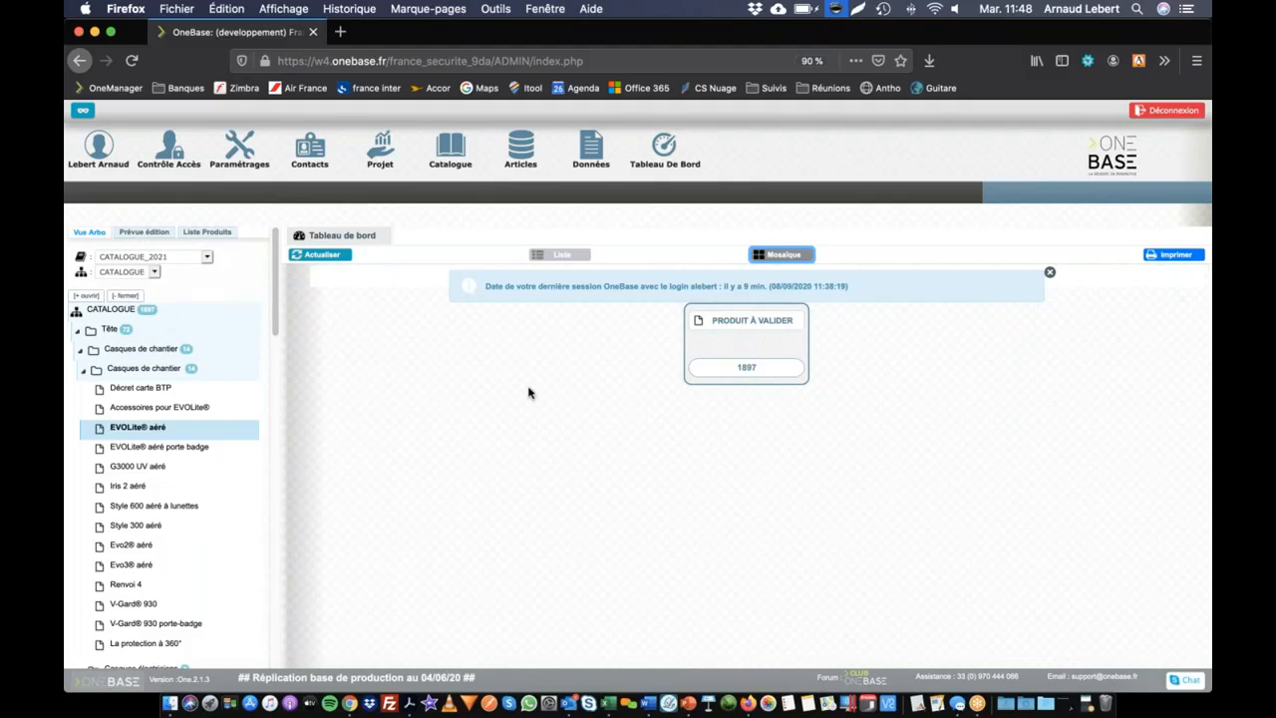
pyautogui.moveTo(115, 266)
pyautogui.scroll(-15, 171, 321)
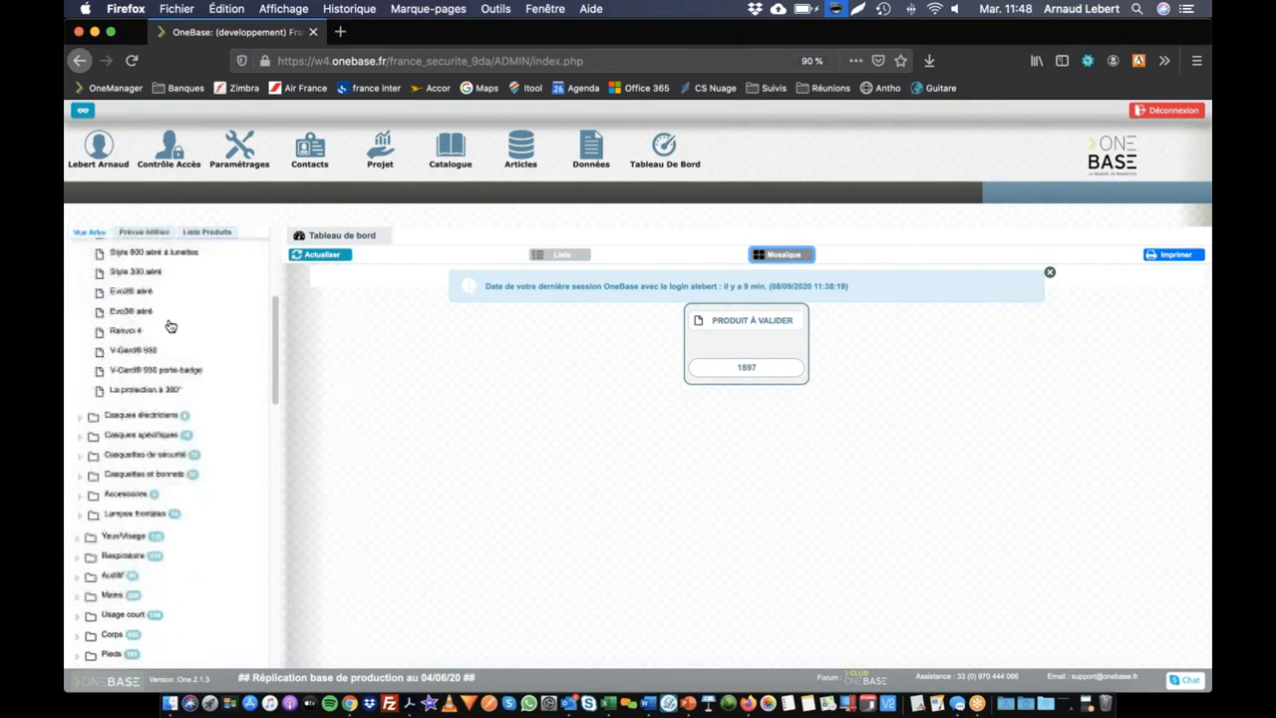
pyautogui.scroll(15, 221, 352)
# Step: Edit the "Produit à valider" indicator, change its Libelle to "Produit déjà validé" and save it
pyautogui.moveTo(735, 341)
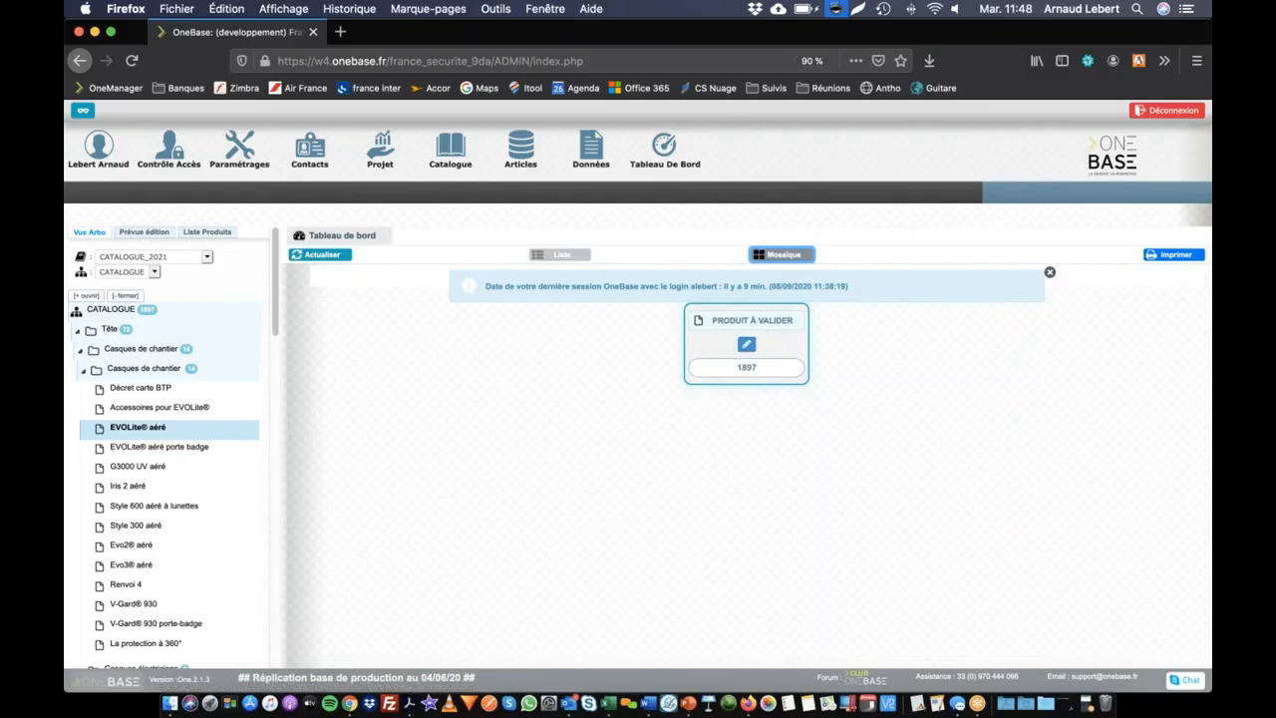
pyautogui.click(746, 345)
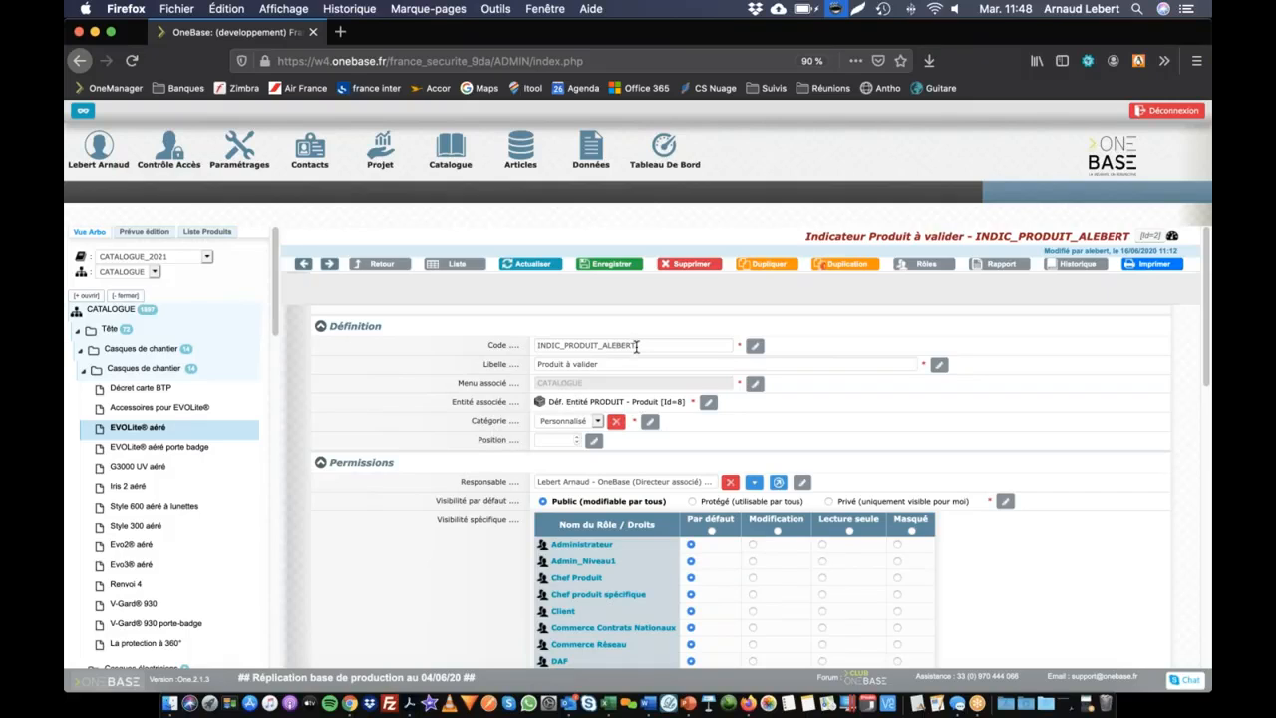
pyautogui.scroll(-4, 724, 427)
pyautogui.scroll(4, 725, 426)
pyautogui.moveTo(606, 365)
pyautogui.mouseDown()
pyautogui.moveTo(564, 366)
pyautogui.moveTo(593, 367)
pyautogui.mouseUp()
pyautogui.write('déj')
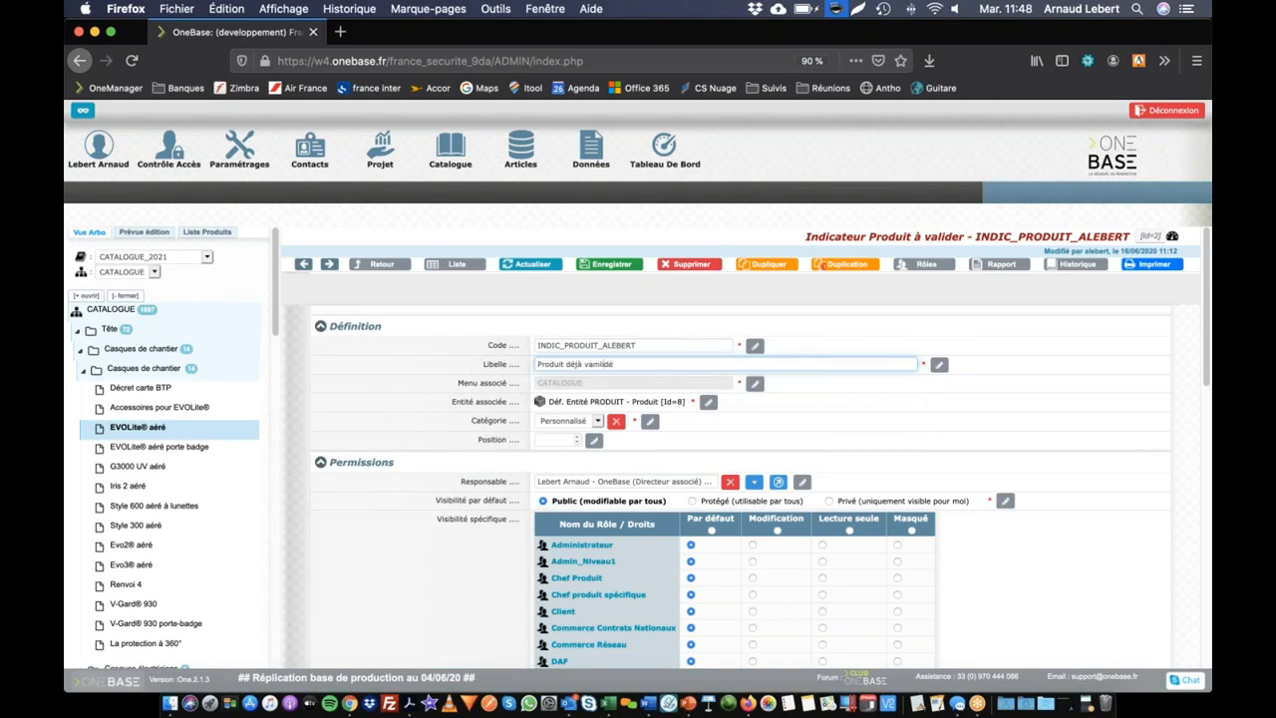
pyautogui.press('BackSpace')
pyautogui.press('super+plus')
pyautogui.press('super+plus')
pyautogui.press('super+plus')
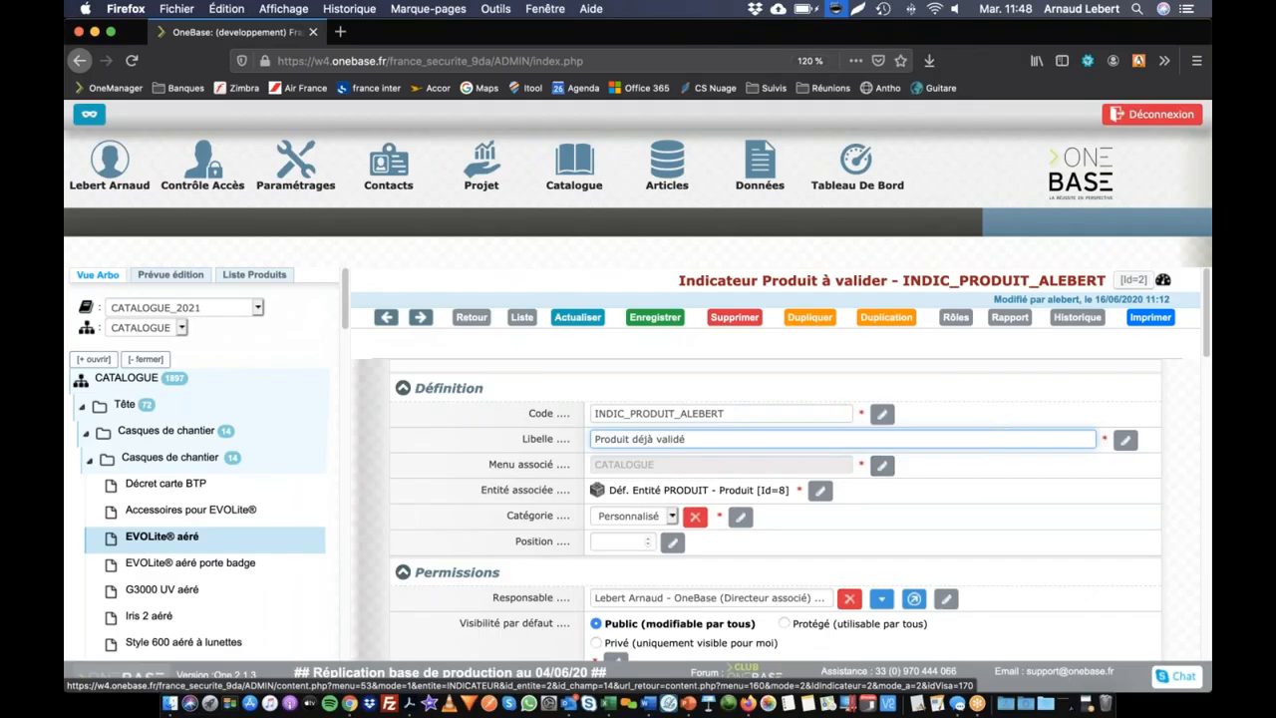
pyautogui.click(655, 317)
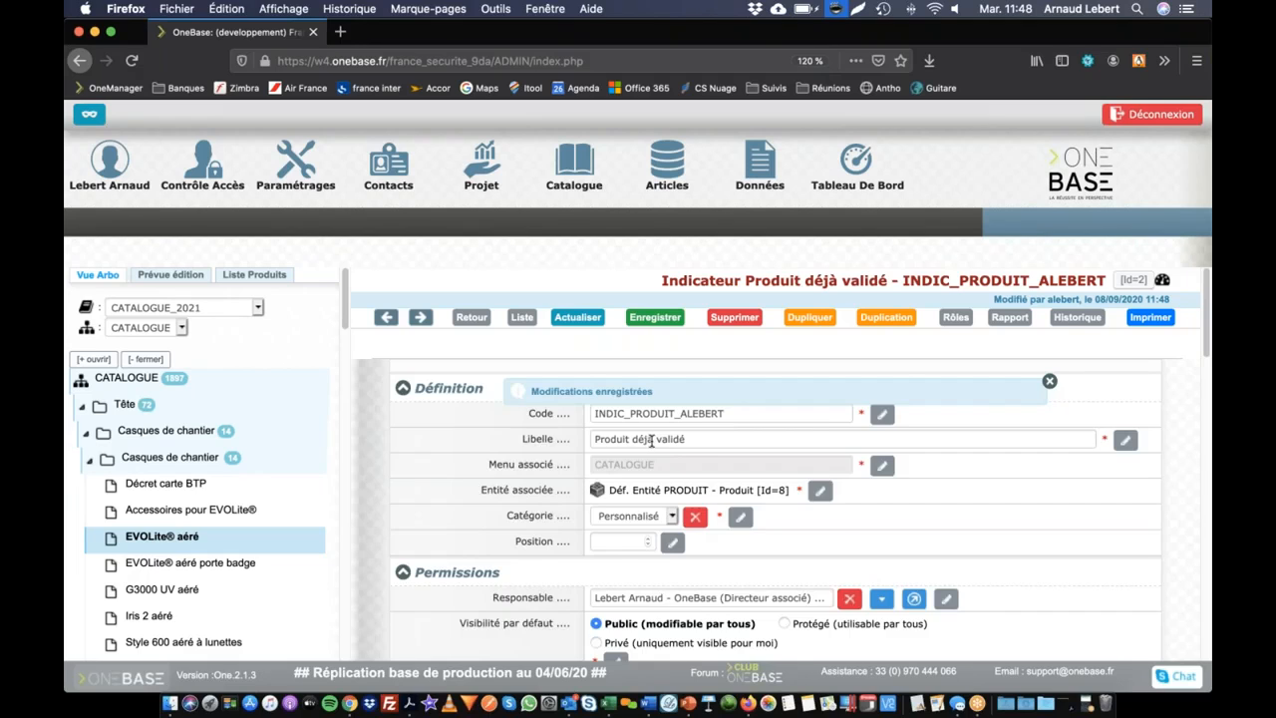
# Step: Review the filter code in the indicator's Paramétrage des Filtres section
pyautogui.scroll(-15, 651, 441)
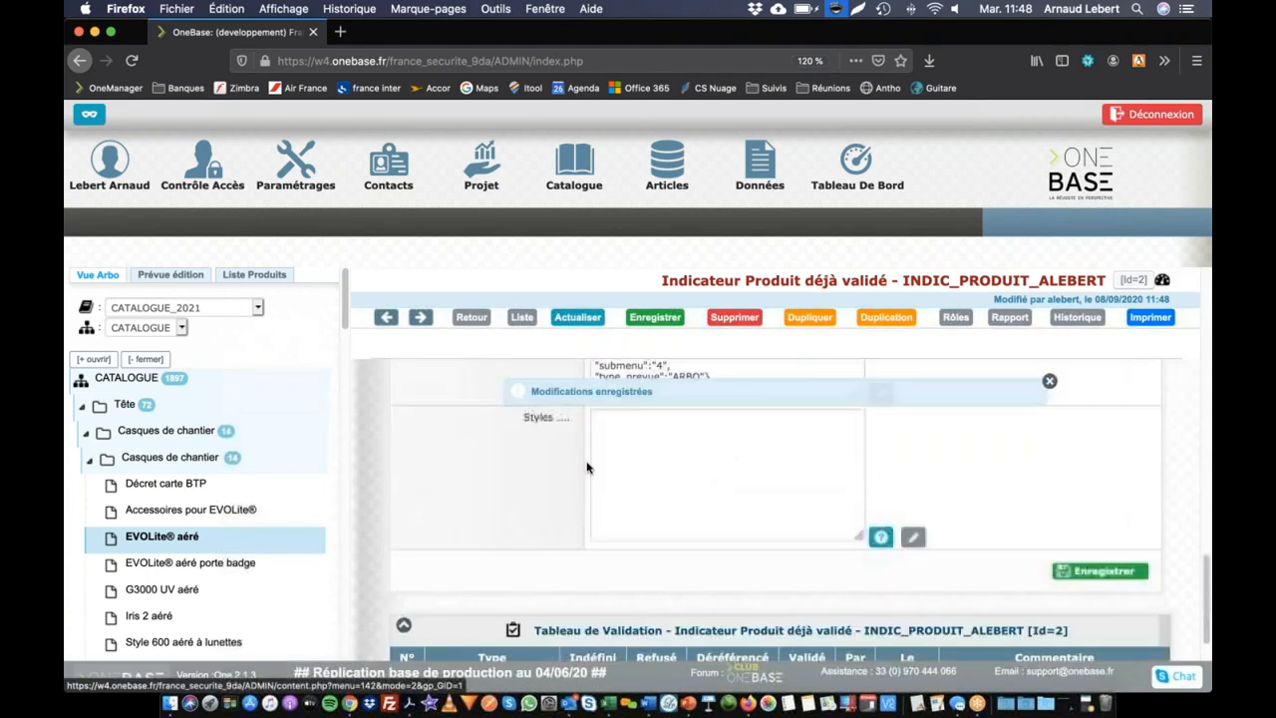
pyautogui.scroll(5, 588, 468)
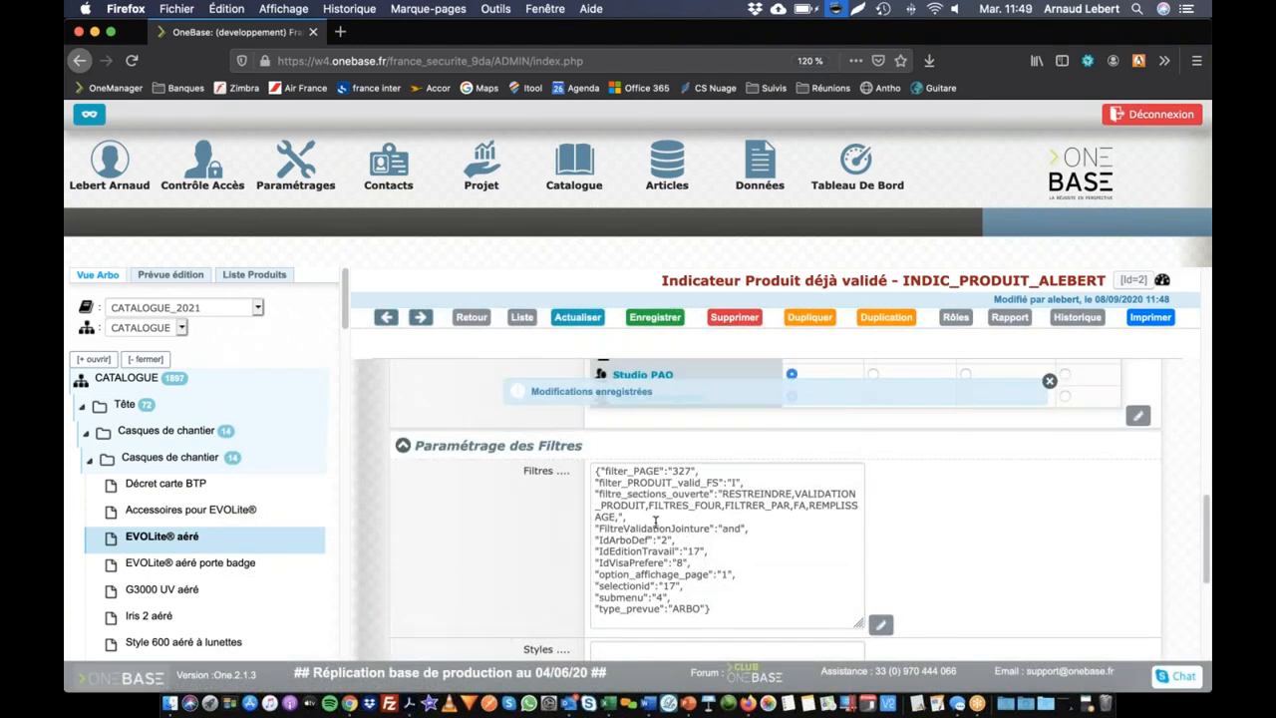
pyautogui.moveTo(611, 482); pyautogui.dragTo(654, 636)
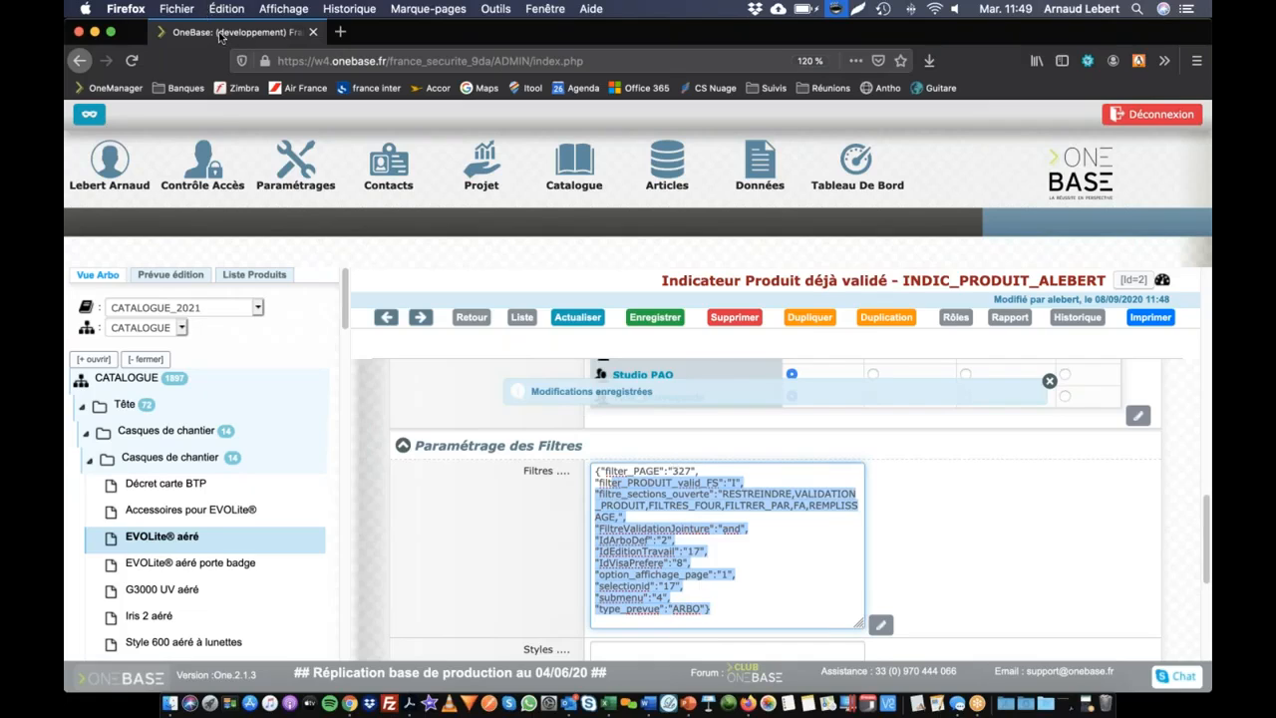
# Step: Duplicate the current browser tab and open the Catalogue module in the copy
pyautogui.rightClick(221, 37)
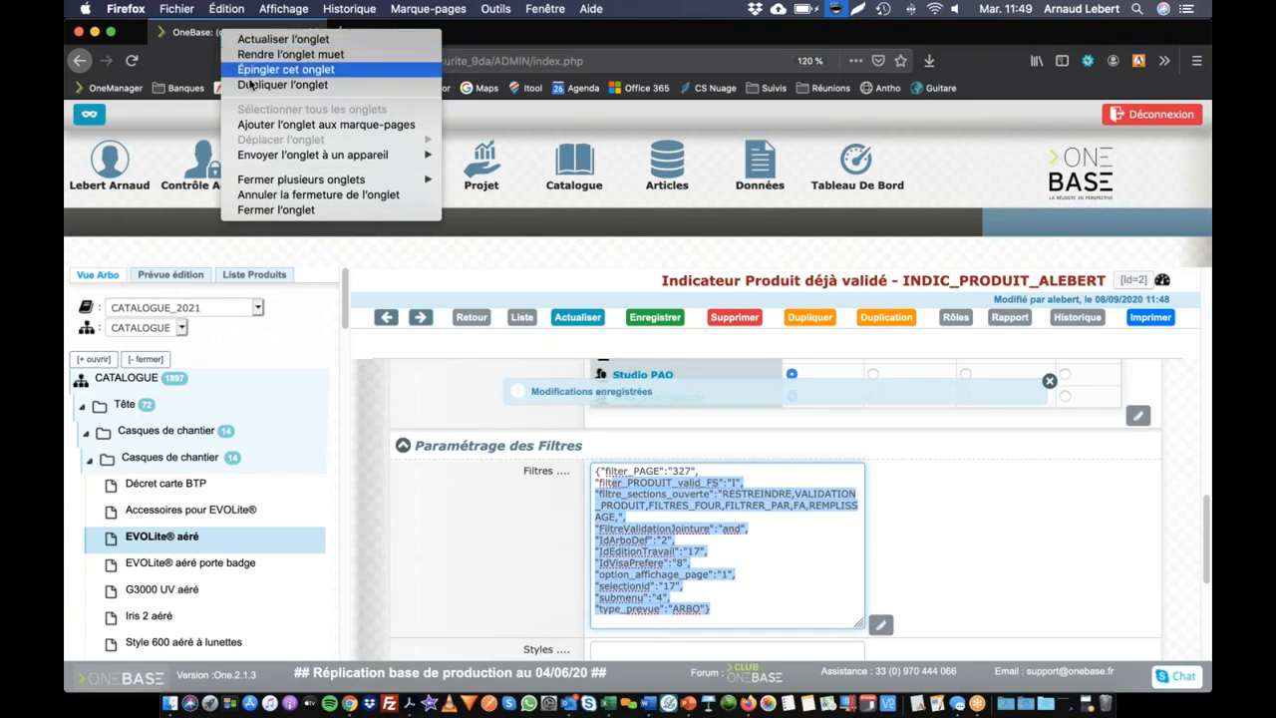
pyautogui.click(251, 86)
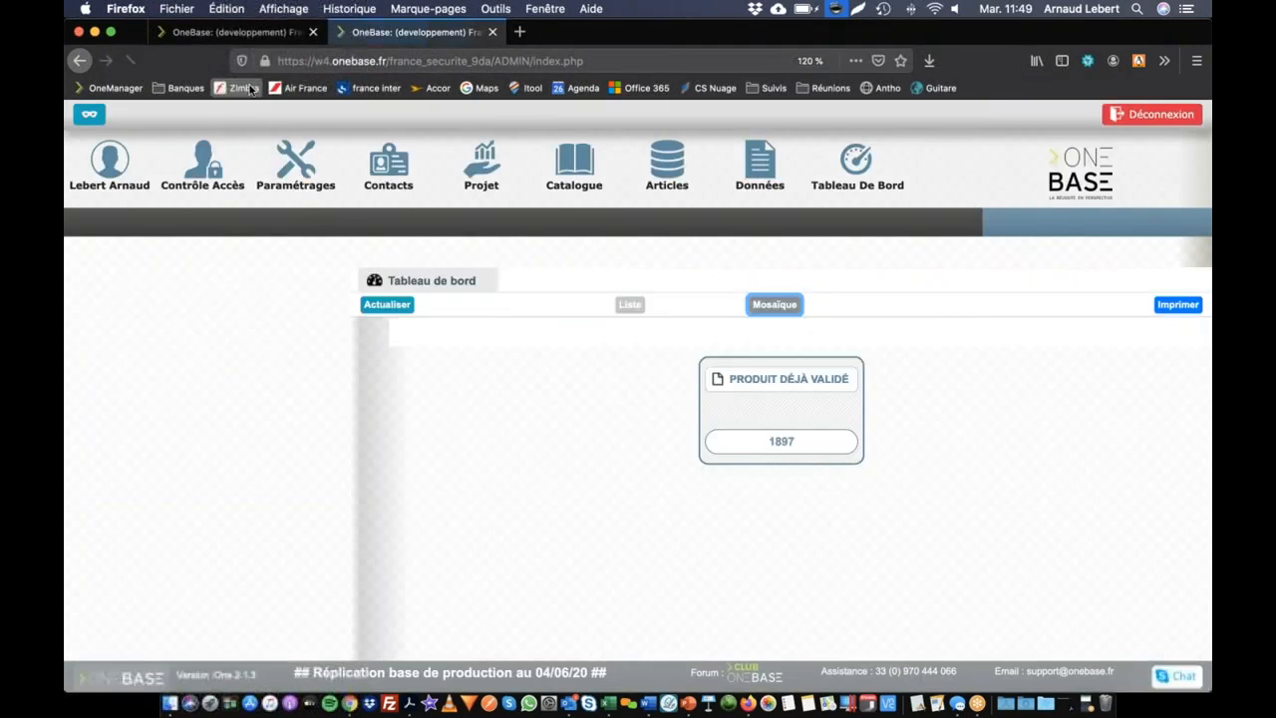
pyautogui.click(570, 162)
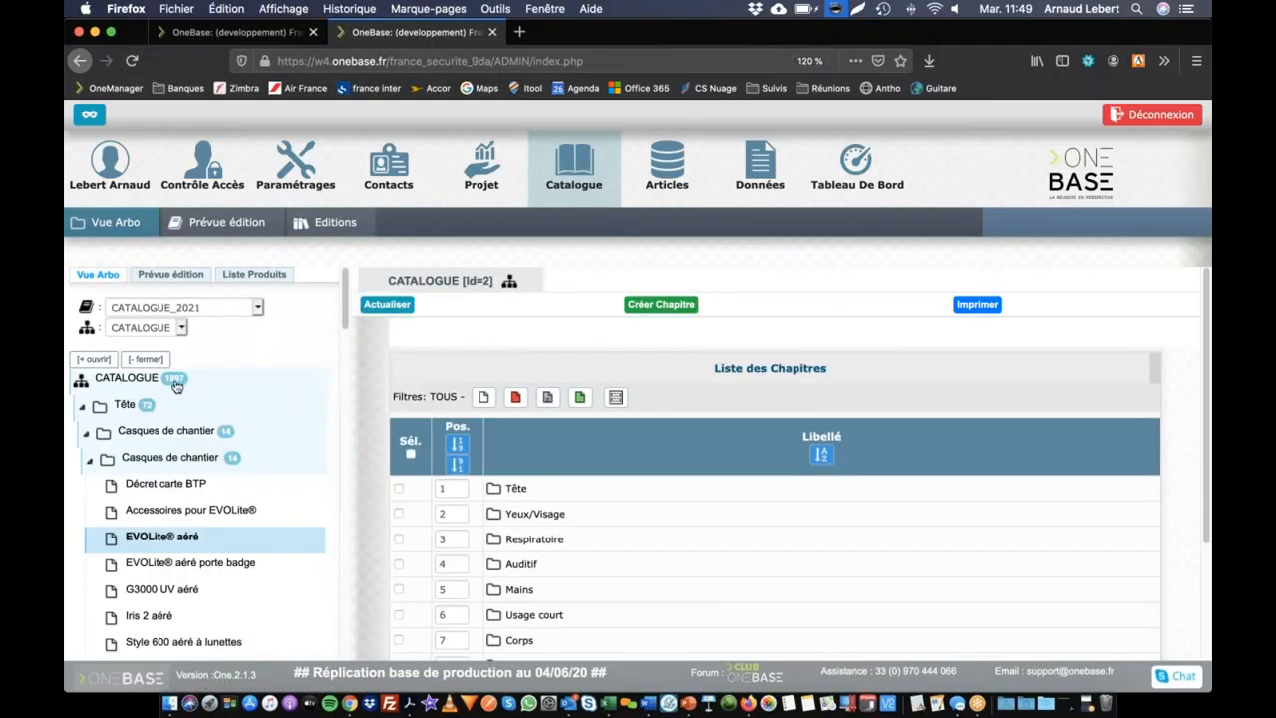
# Step: Replace the FS product validation status filter with "Validé" and apply it to the catalogue tree
pyautogui.scroll(-10, 149, 448)
pyautogui.scroll(-10, 150, 456)
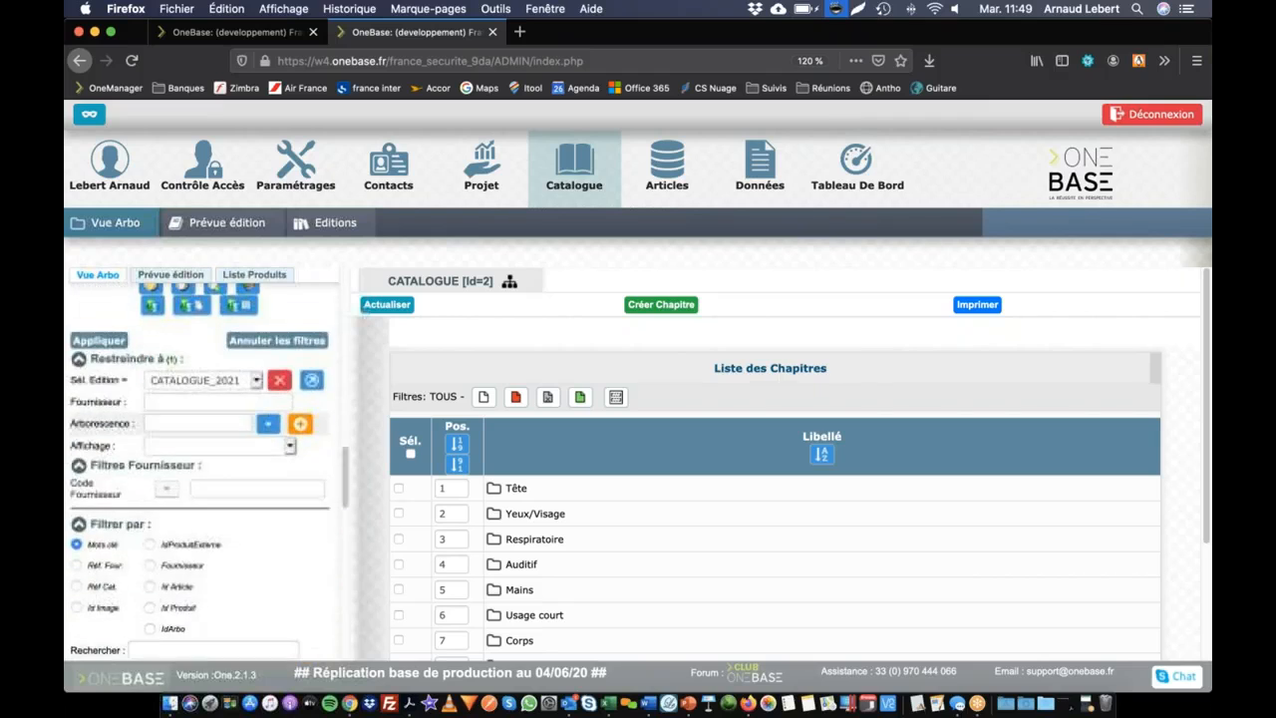
pyautogui.scroll(-10, 200, 469)
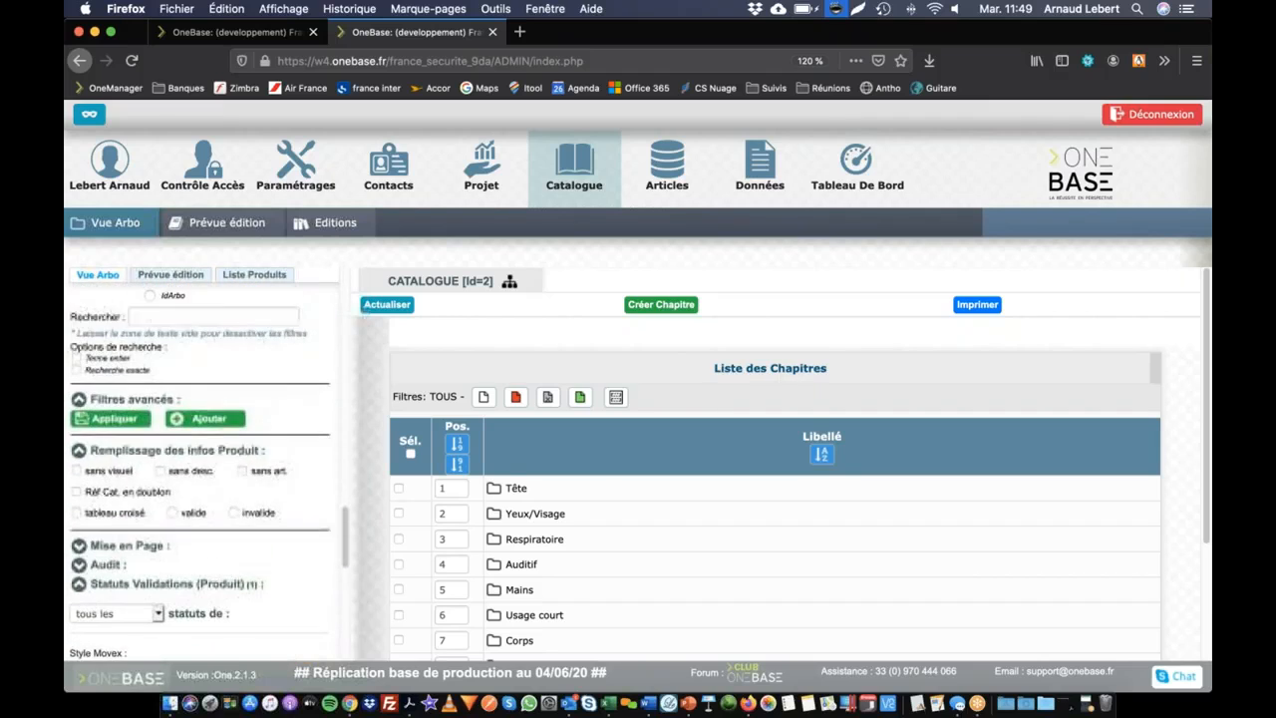
pyautogui.scroll(-5, 156, 484)
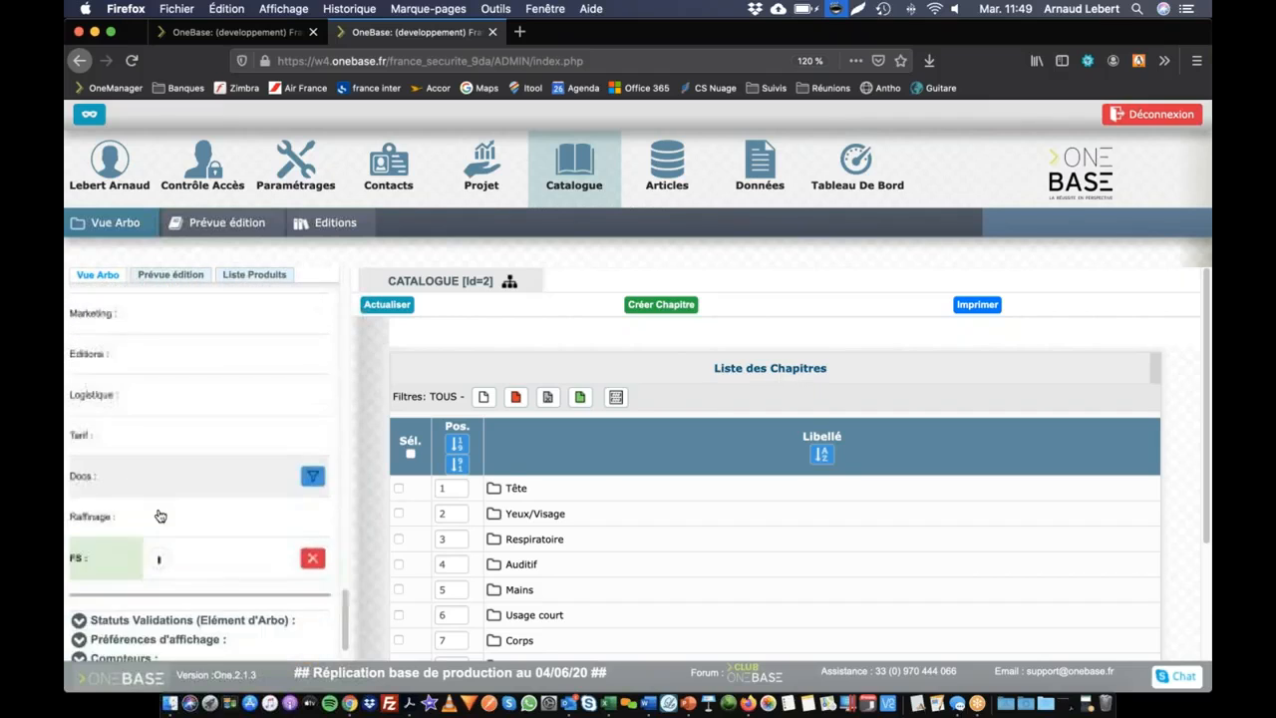
pyautogui.click(312, 554)
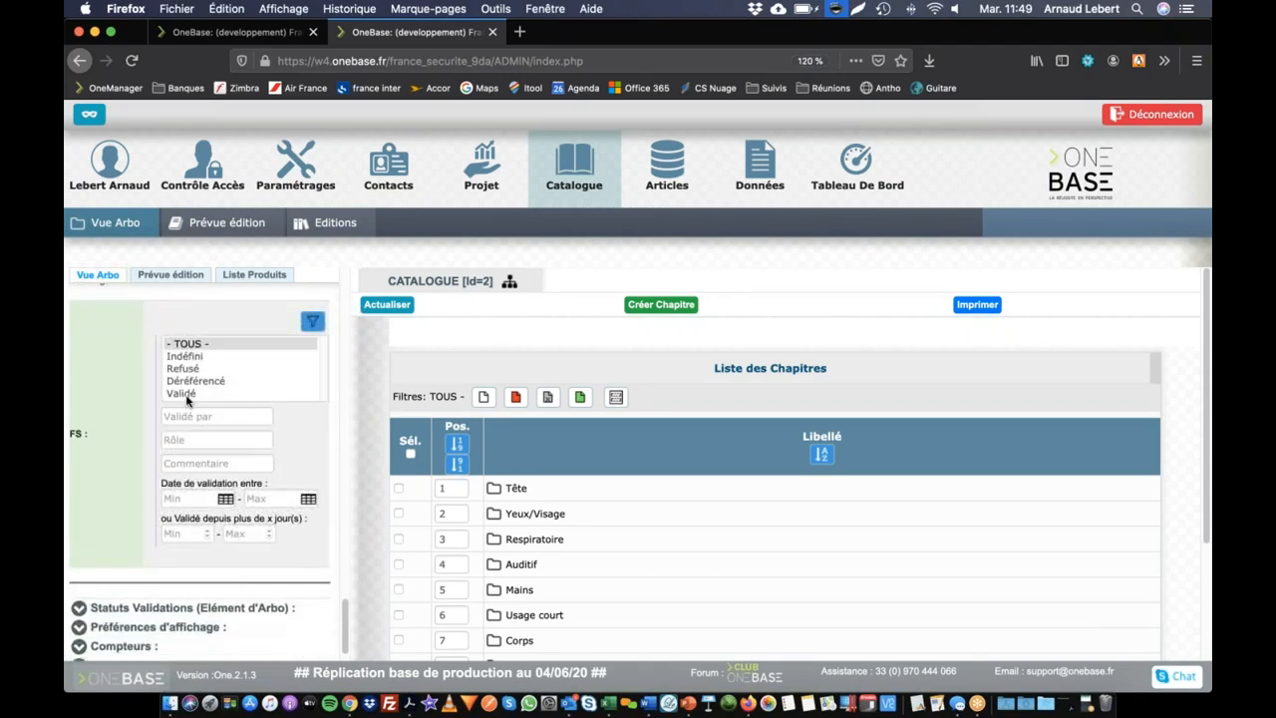
pyautogui.click(185, 393)
pyautogui.scroll(-1, 117, 461)
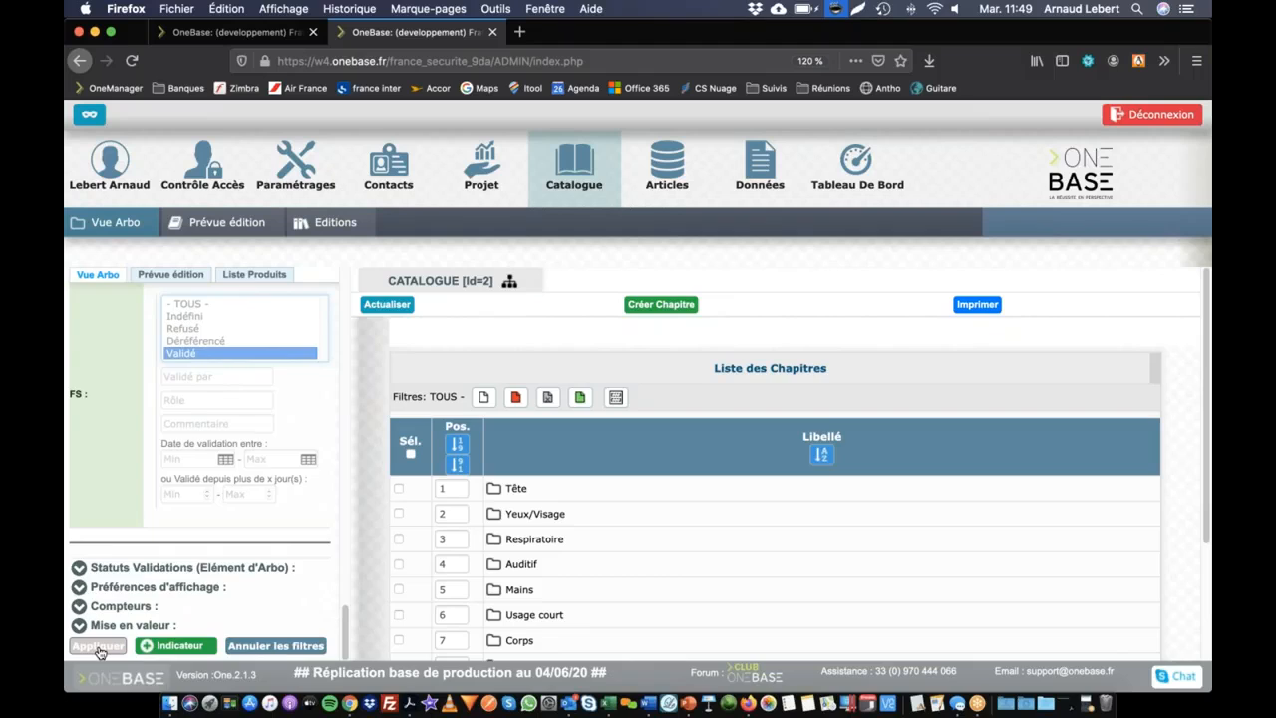
pyautogui.click(92, 646)
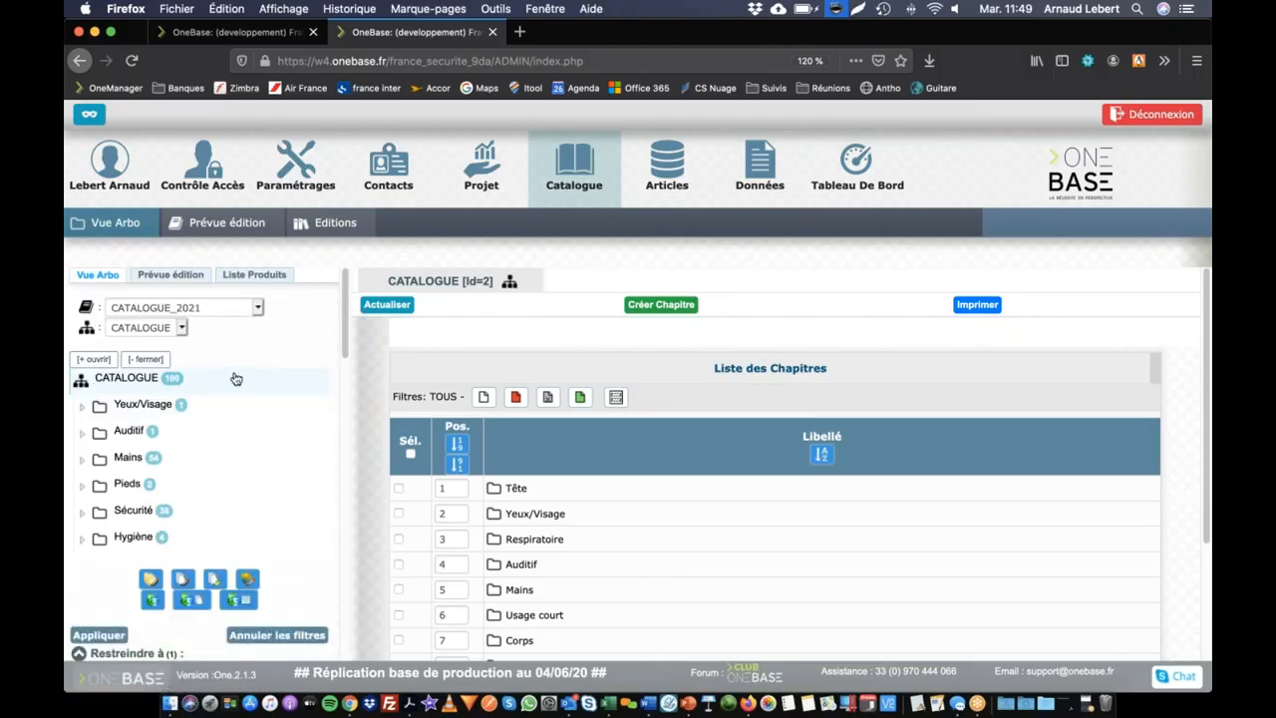
# Step: Start a new indicator from the applied catalogue filters and copy its entire Filtres code
pyautogui.scroll(-10, 235, 378)
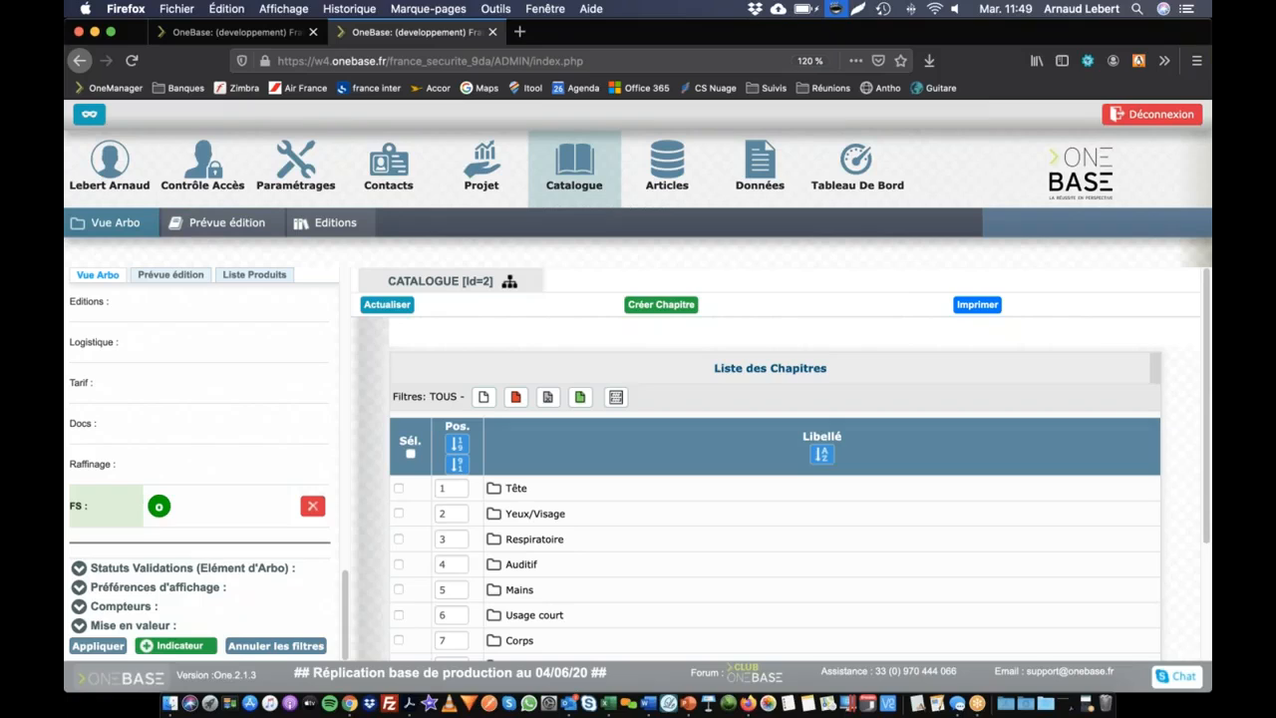
pyautogui.click(174, 646)
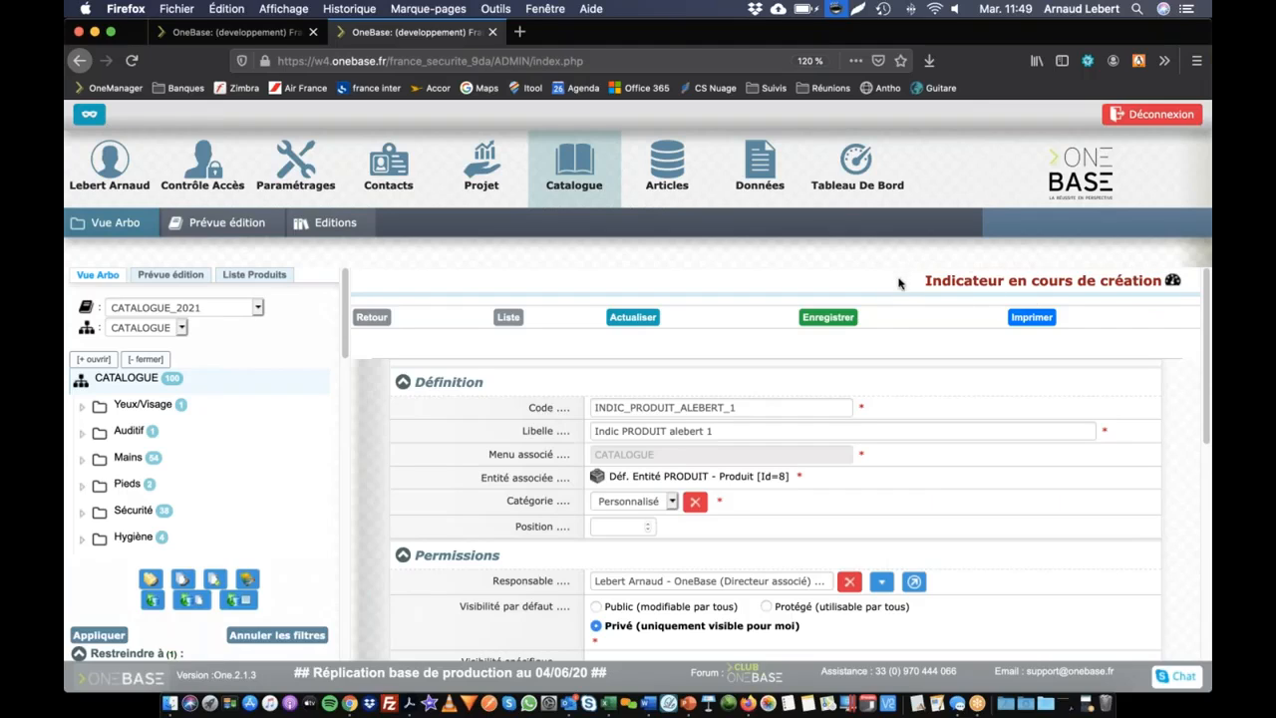
pyautogui.scroll(-10, 721, 387)
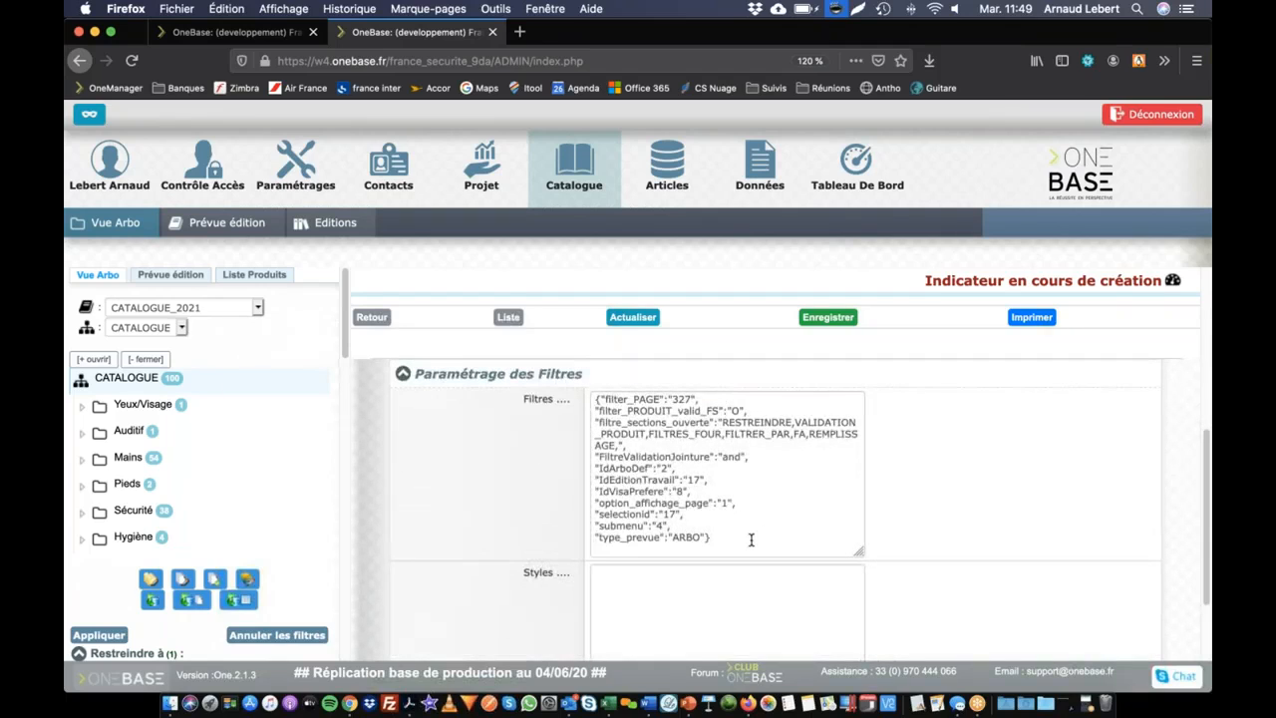
pyautogui.moveTo(752, 539); pyautogui.dragTo(559, 313)
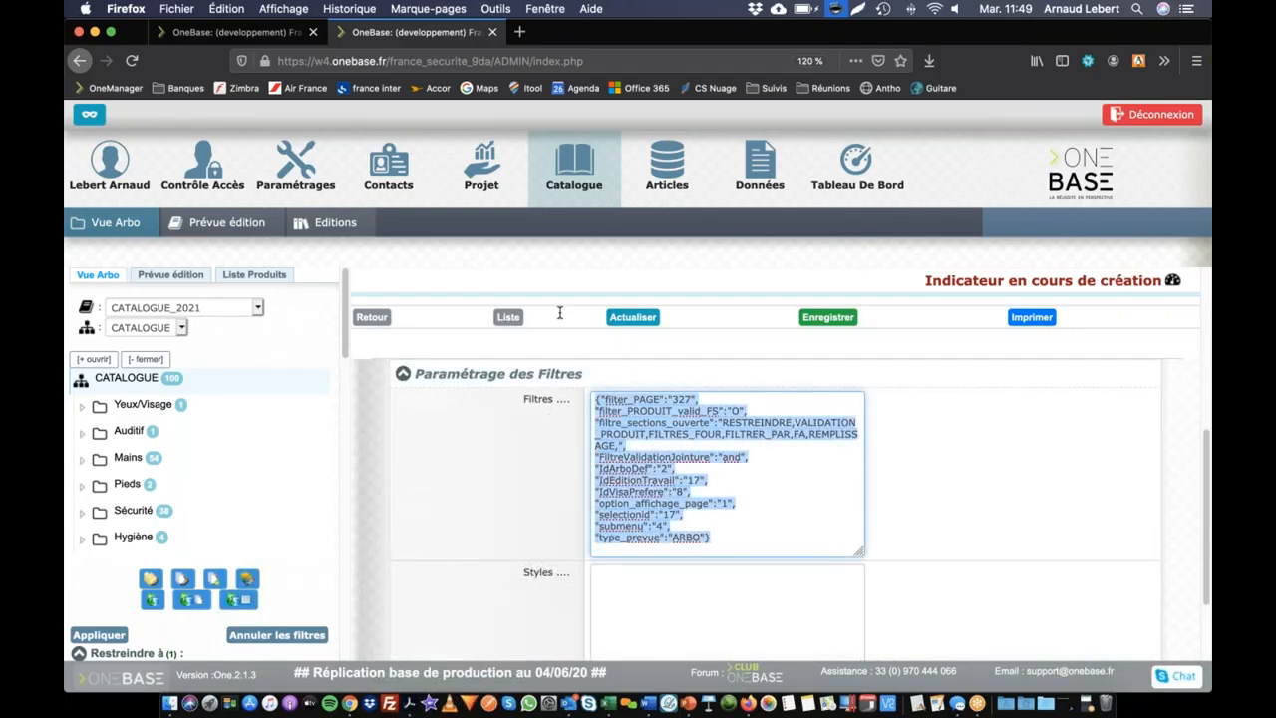
pyautogui.press('super+c')
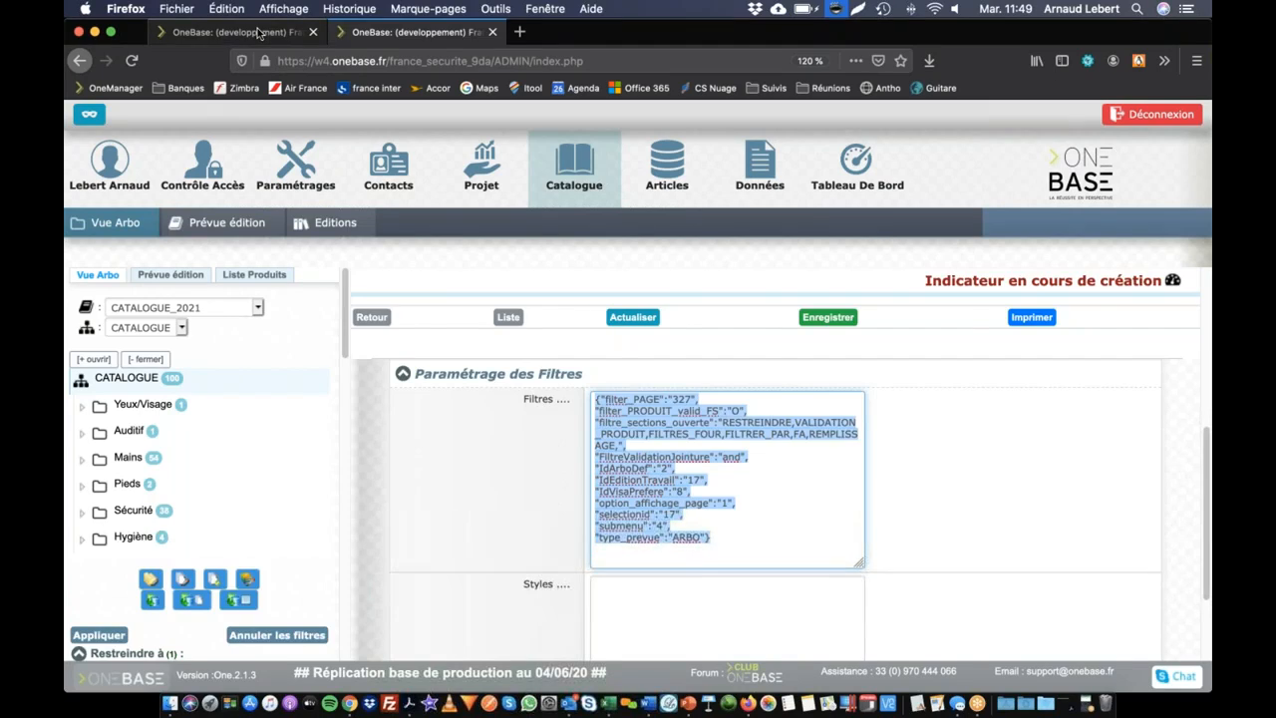
# Step: Return to the "Produit déjà validé" indicator in the original tab, replace its Filtres code with the copied code and save
pyautogui.click(258, 33)
pyautogui.click(762, 601)
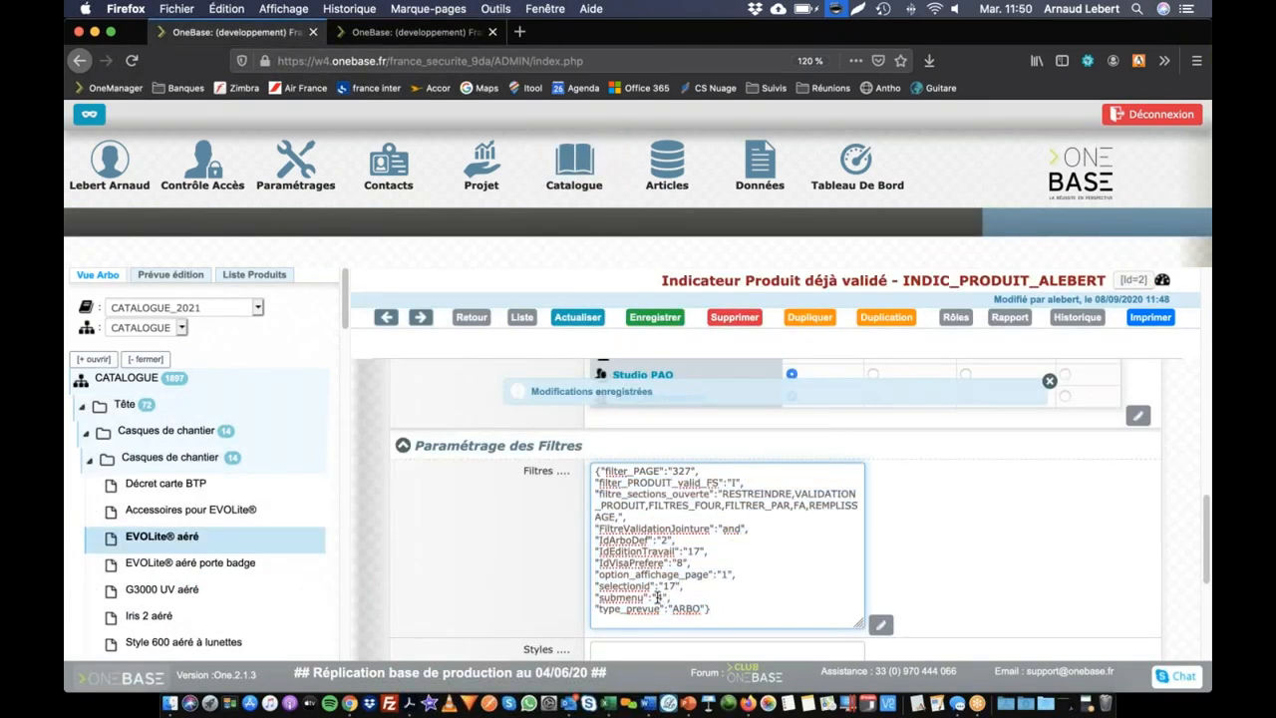
pyautogui.moveTo(710, 608); pyautogui.dragTo(553, 468)
pyautogui.press('super+v')
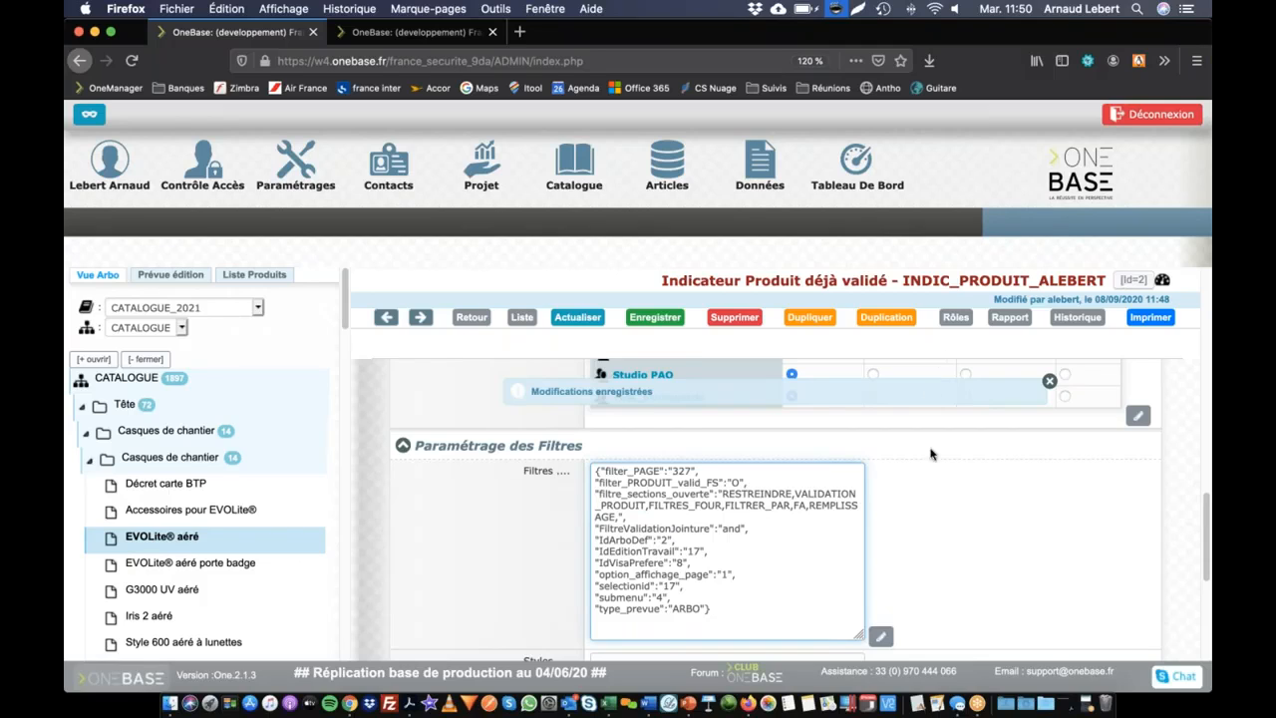
pyautogui.scroll(-5, 971, 497)
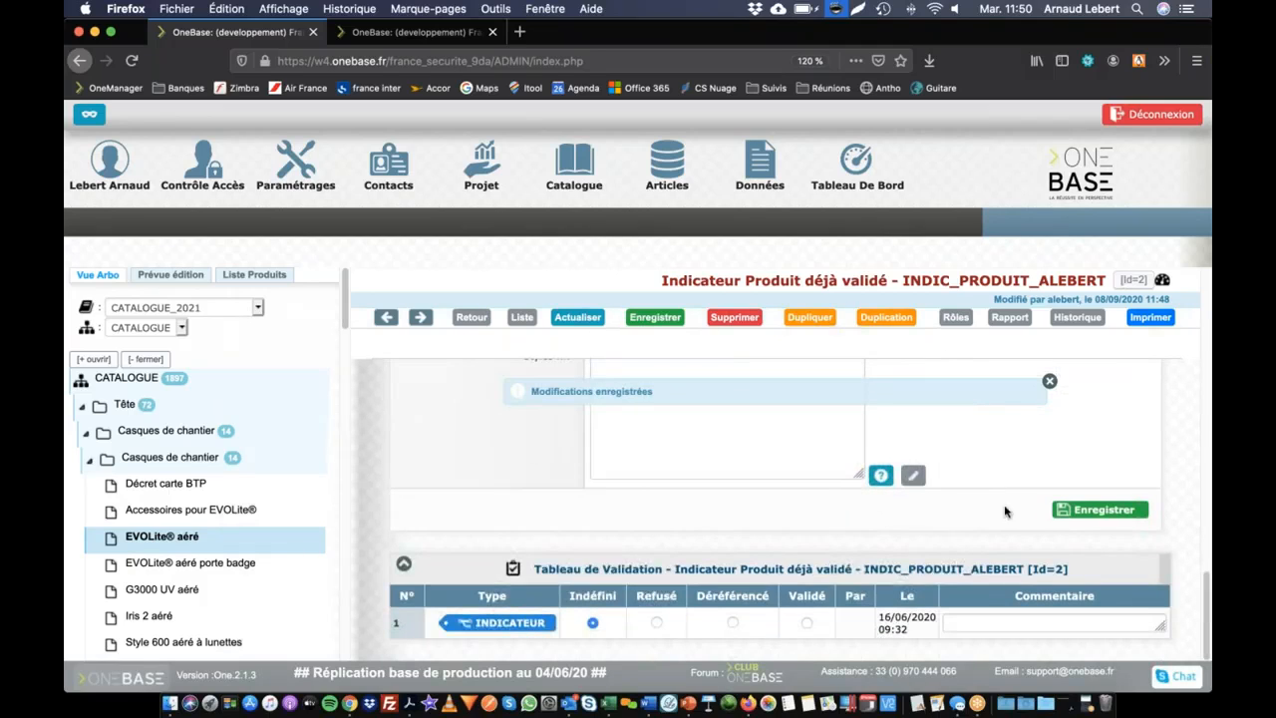
pyautogui.click(1103, 514)
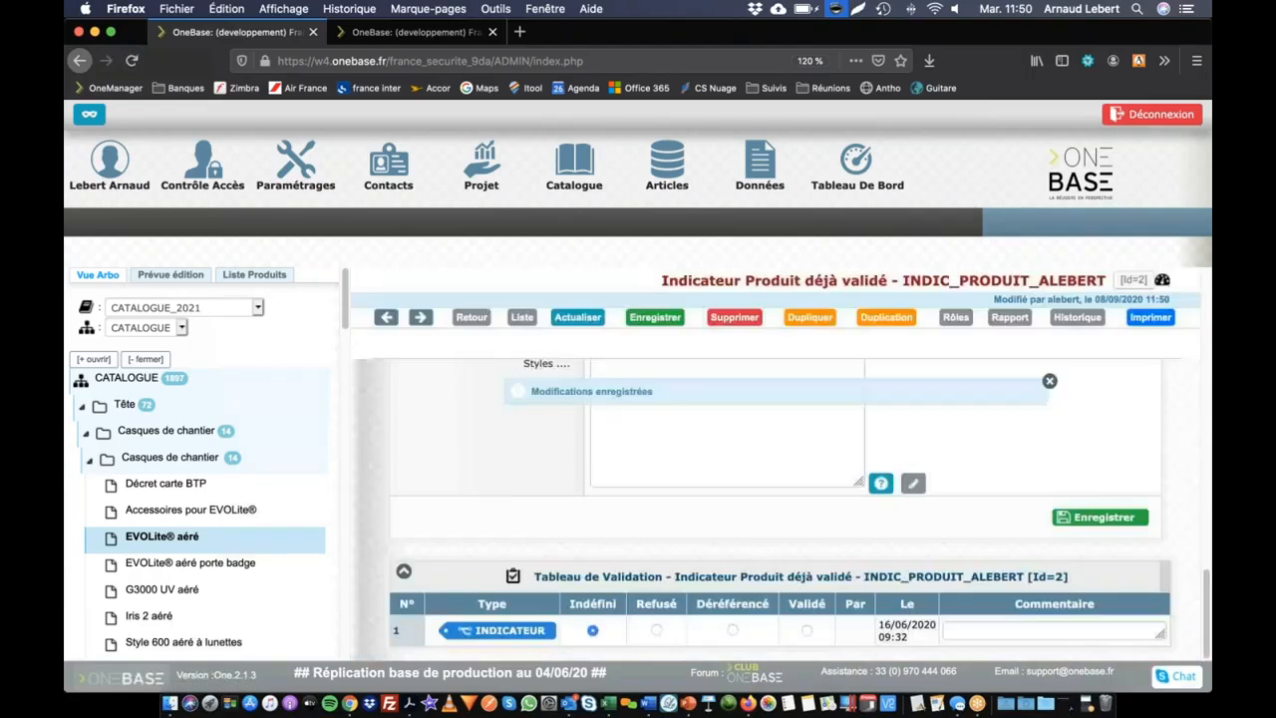
# Step: Open the "Produit déjà validé" indicator from the dashboard and examine the filter_PRODUIT_valid_FS entry in its Filtres code
pyautogui.click(843, 161)
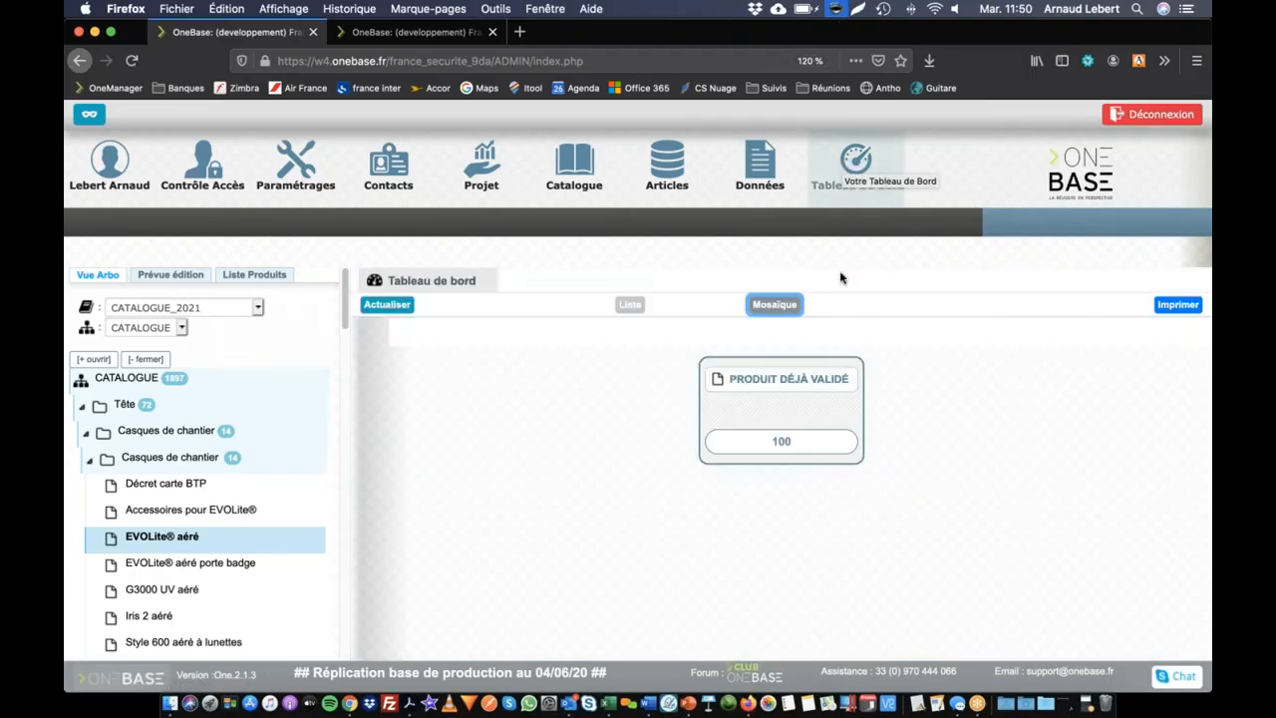
pyautogui.moveTo(818, 373)
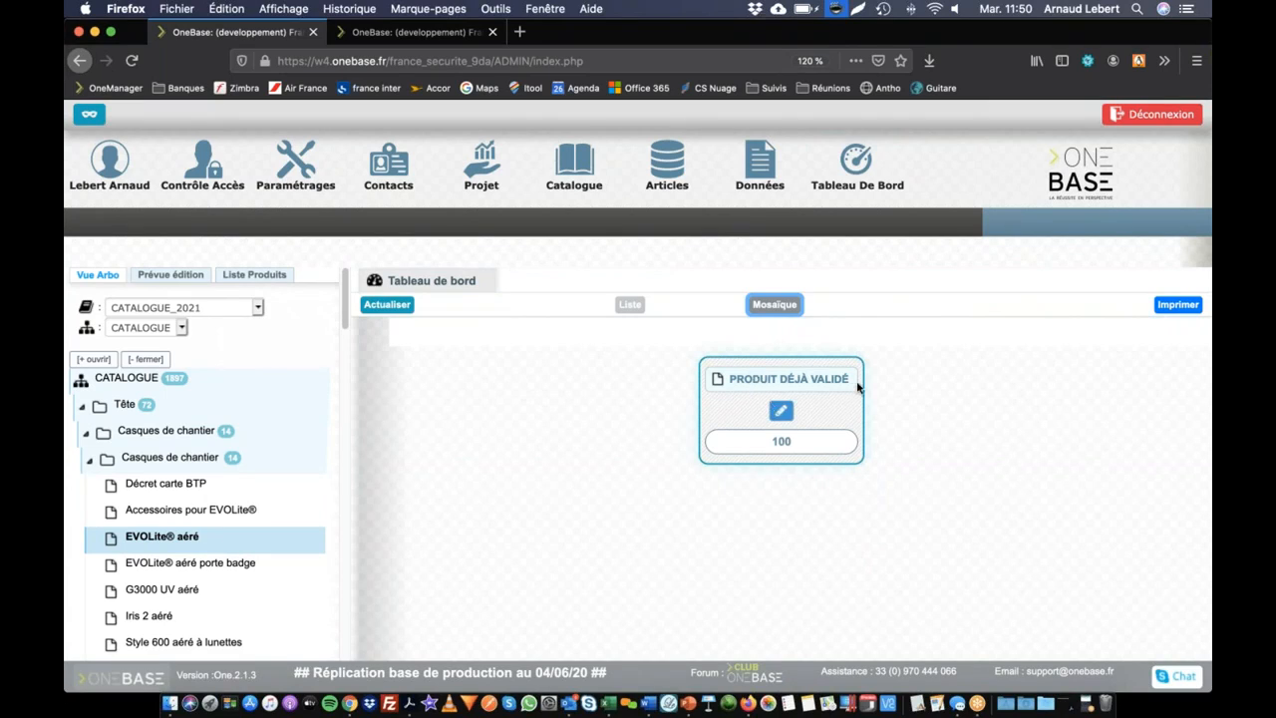
pyautogui.click(781, 410)
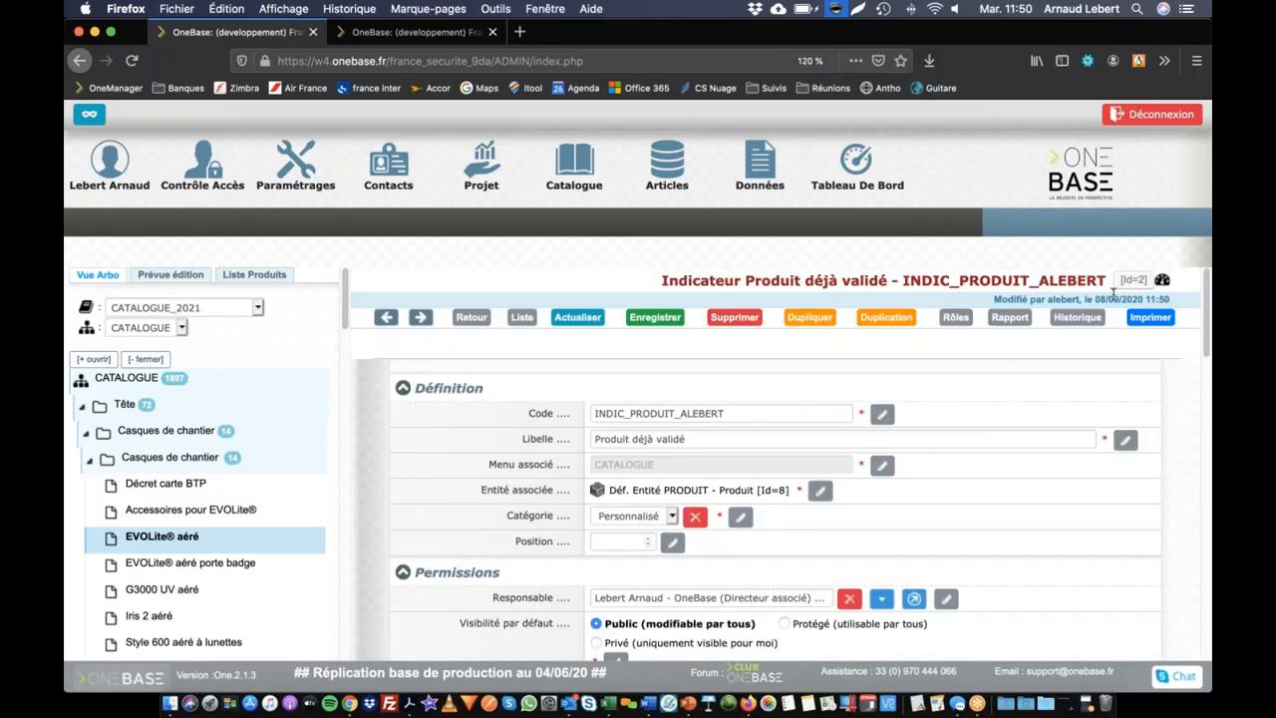
pyautogui.doubleClick(1144, 280)
pyautogui.scroll(-10, 670, 395)
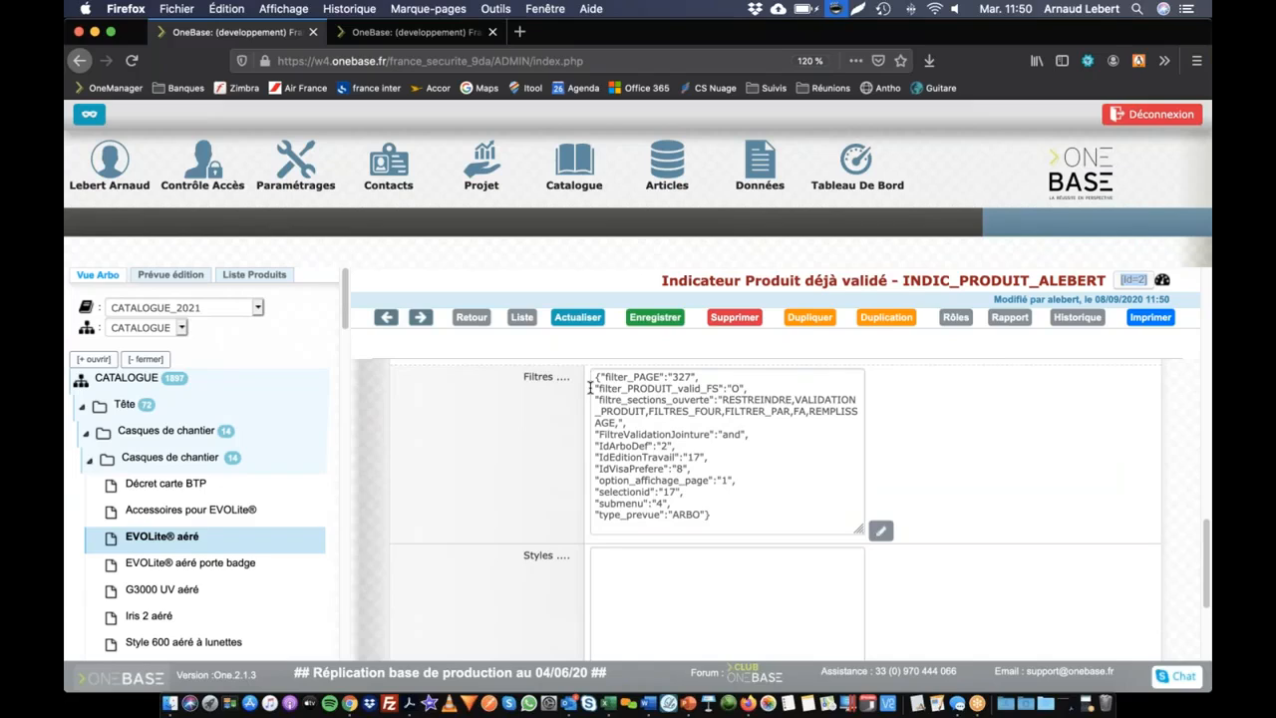
pyautogui.moveTo(595, 388); pyautogui.dragTo(691, 387)
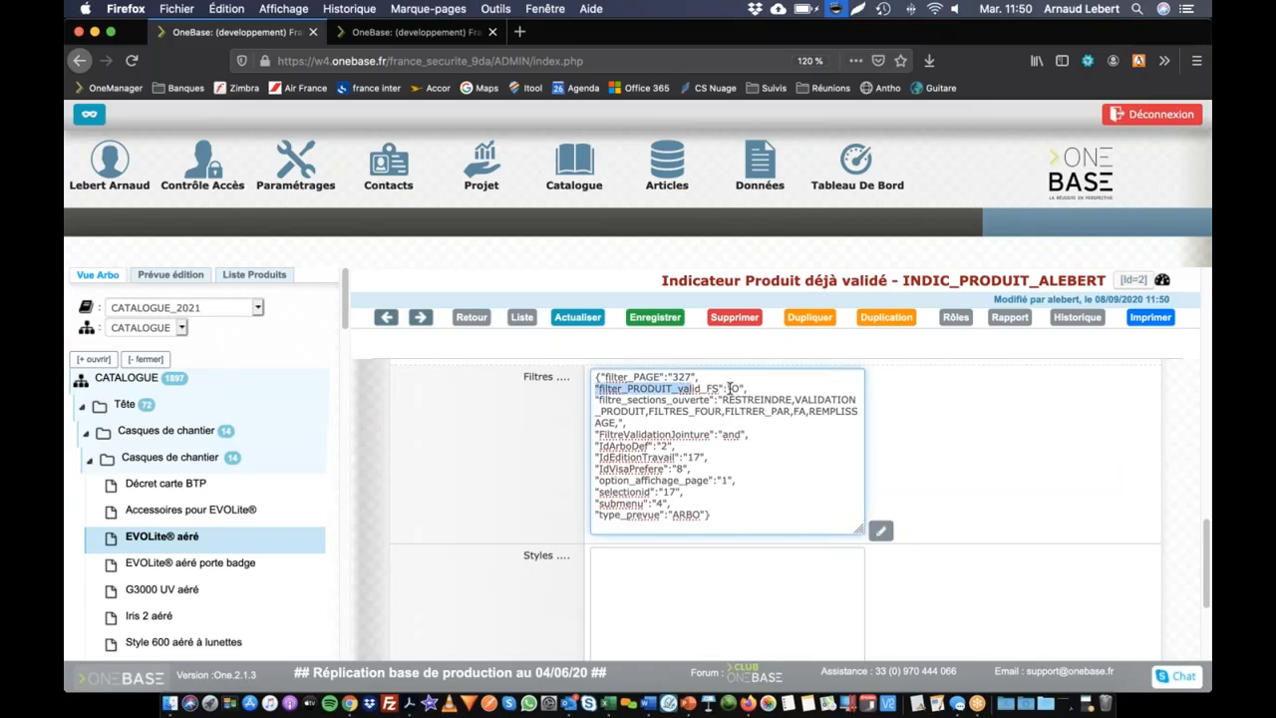
pyautogui.doubleClick(735, 388)
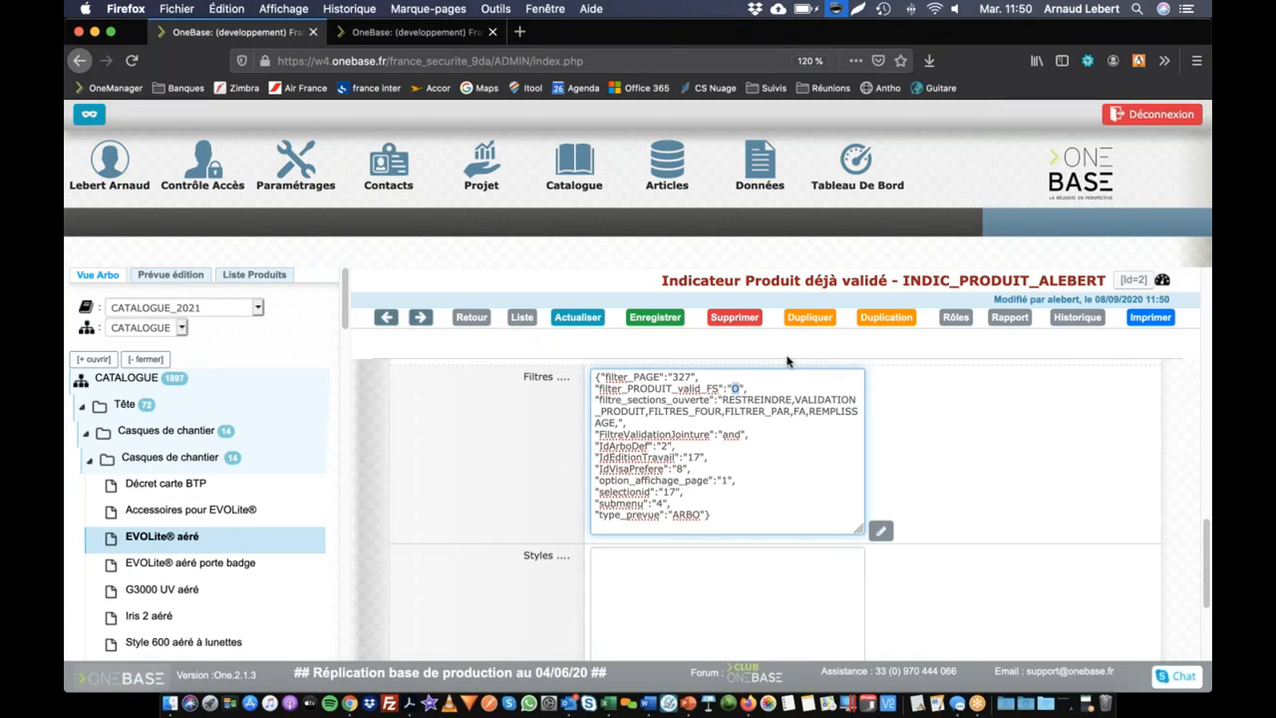
# Step: Replace the catalogue's FS product validation status filter with "Validé" and apply it to the tree beside the indicator
pyautogui.scroll(-9, 211, 444)
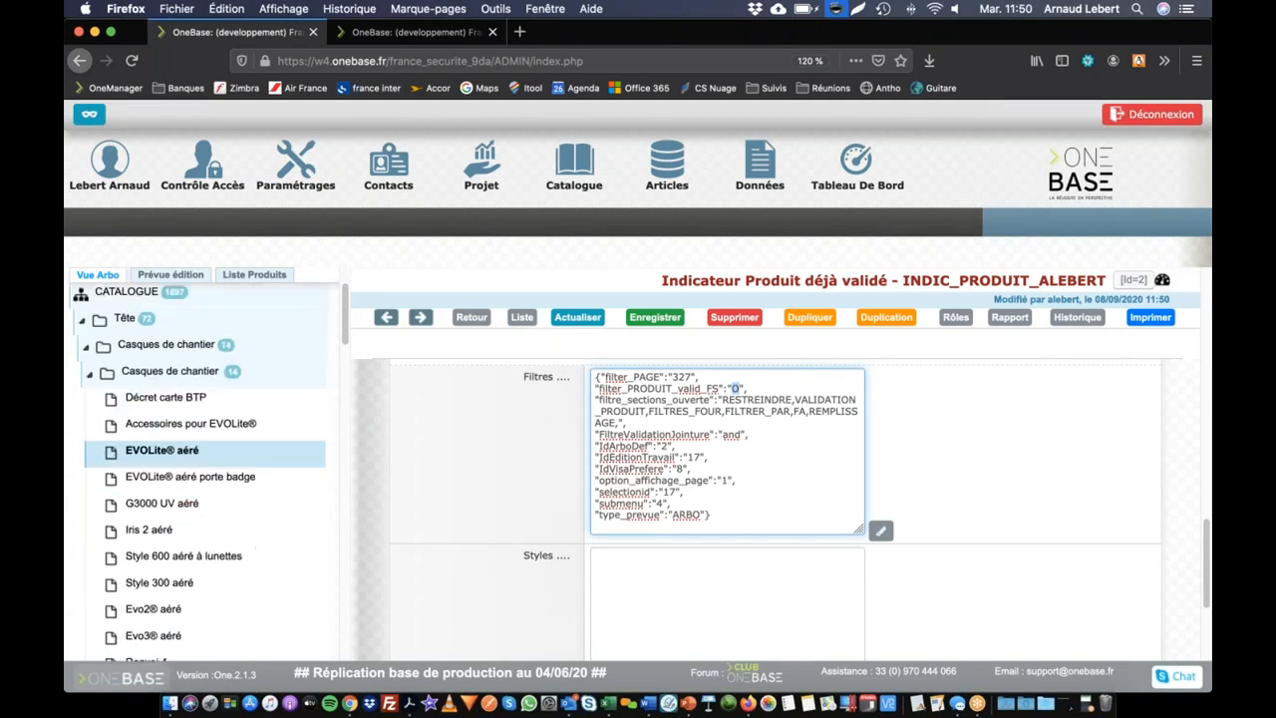
pyautogui.scroll(-20, 210, 465)
pyautogui.scroll(1, 212, 469)
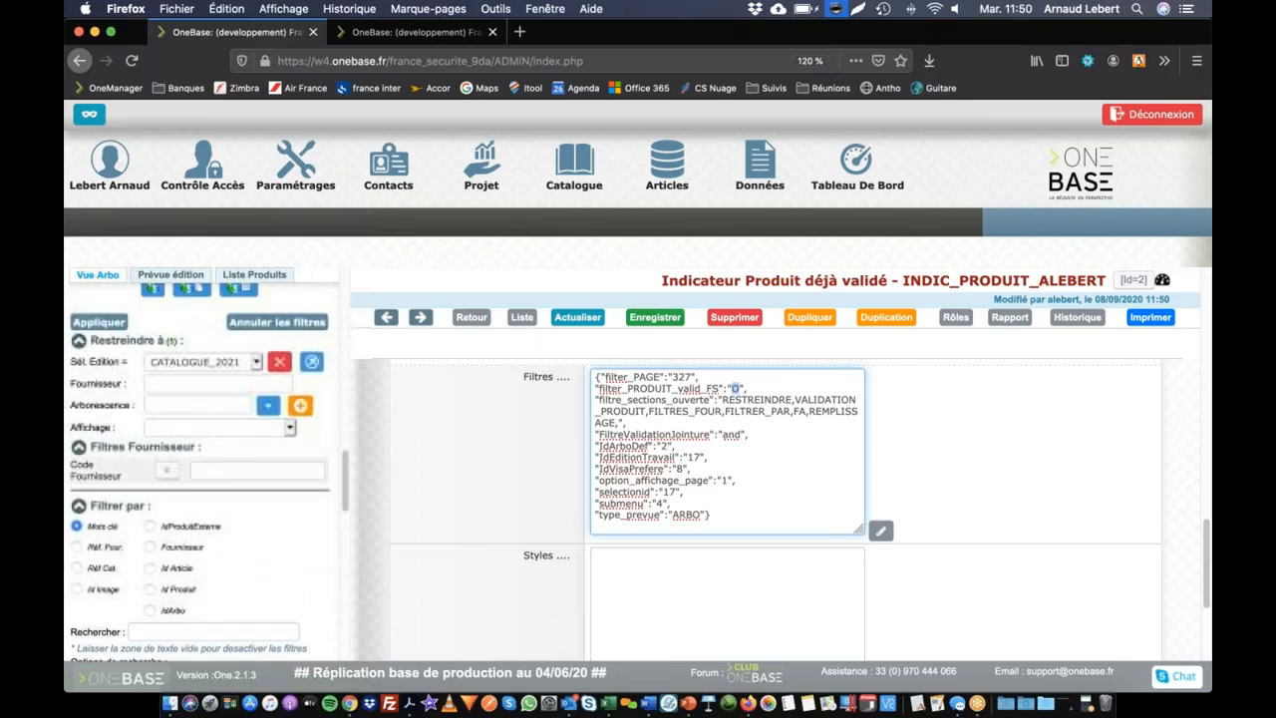
pyautogui.scroll(-10, 212, 469)
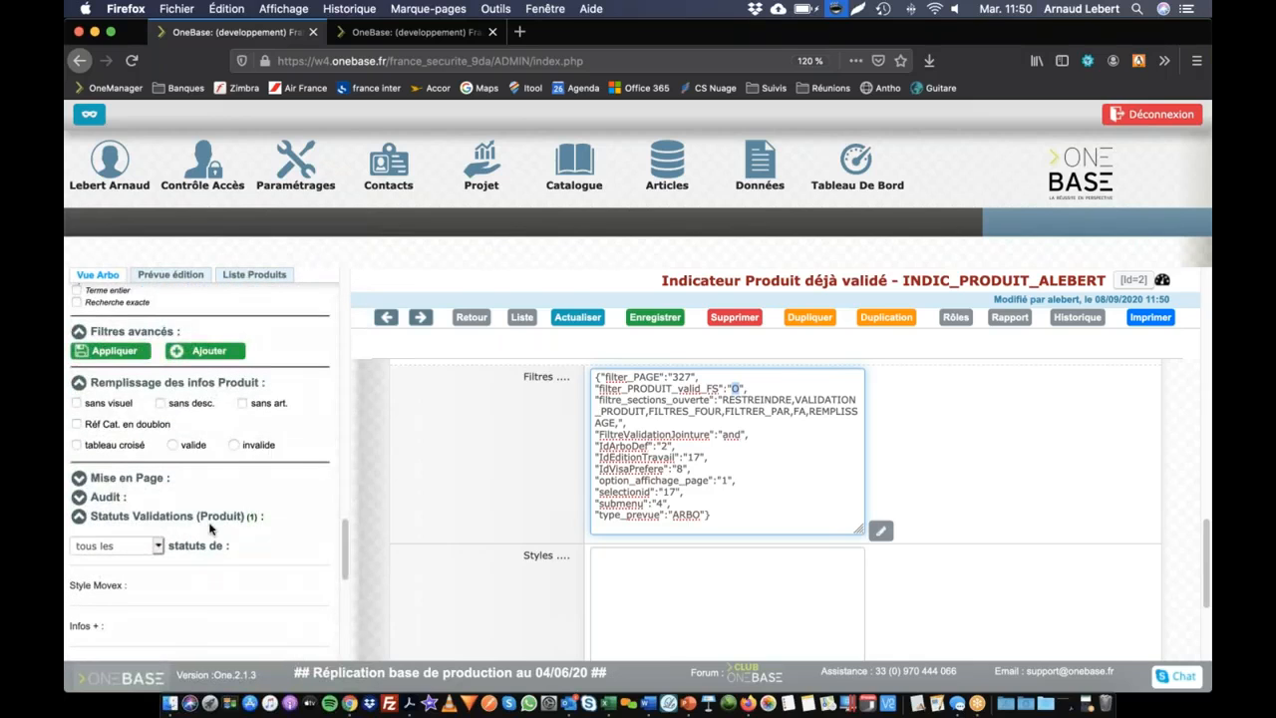
pyautogui.scroll(12, 211, 529)
pyautogui.scroll(-12, 209, 478)
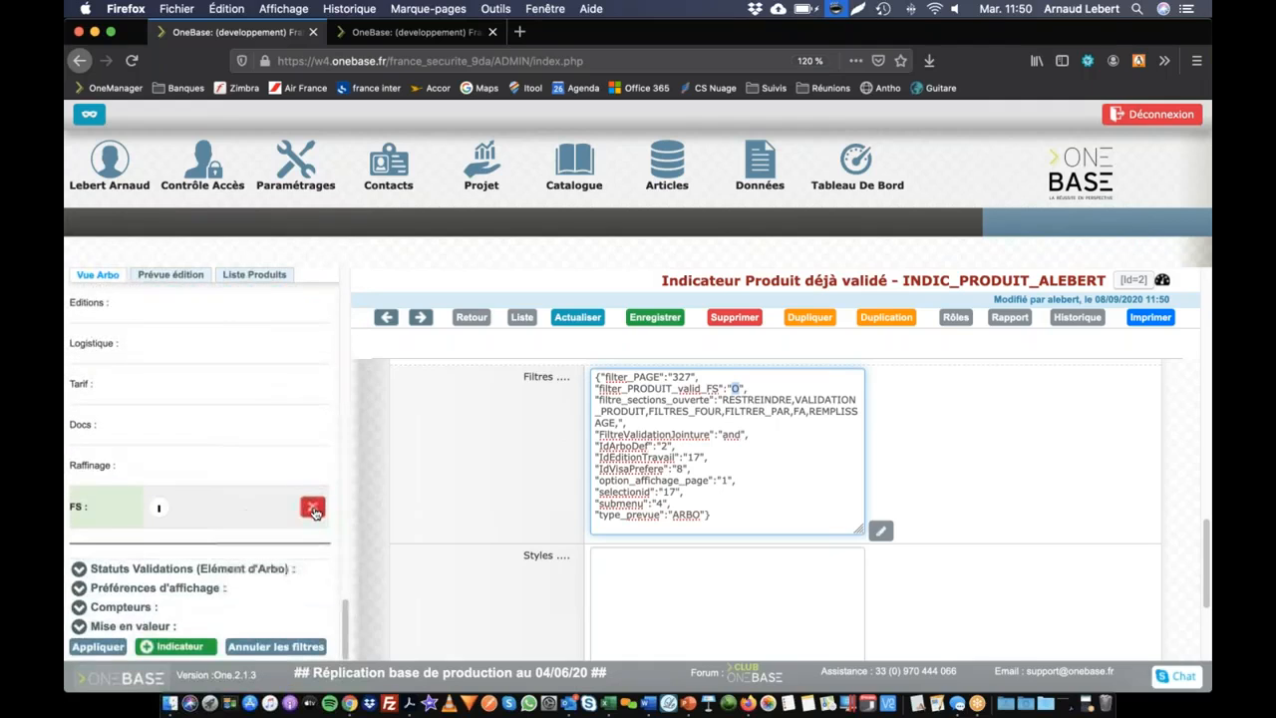
pyautogui.click(313, 509)
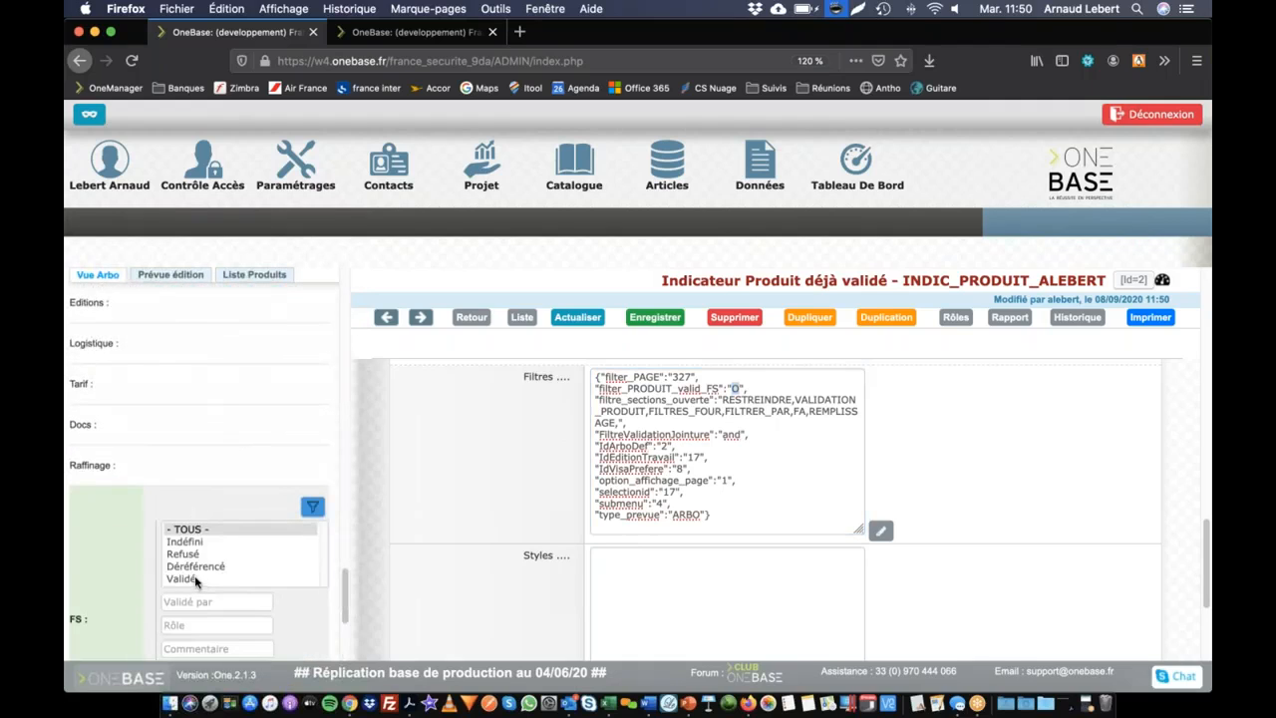
pyautogui.click(182, 578)
pyautogui.scroll(-5, 196, 558)
pyautogui.click(85, 647)
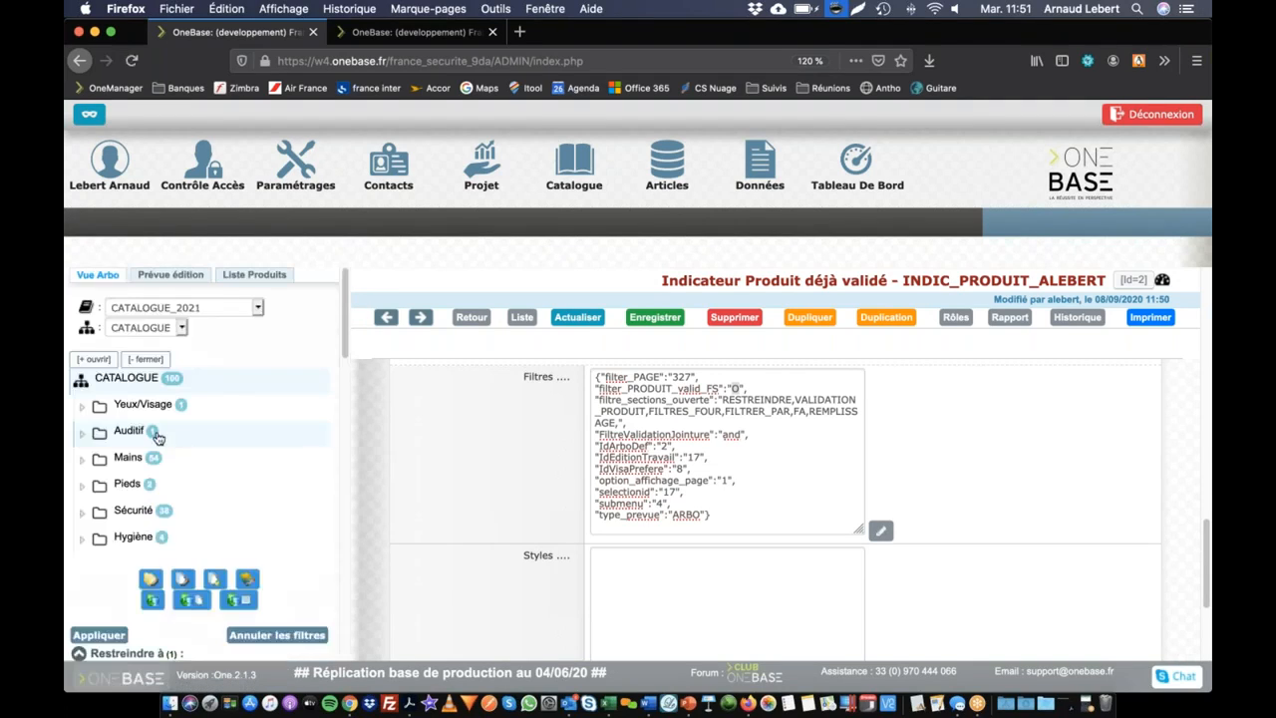
# Step: Expand the Sécurité branch of the filtered catalogue down to the third-level "Laveurs d'yeux" range and open it
pyautogui.scroll(-5, 157, 438)
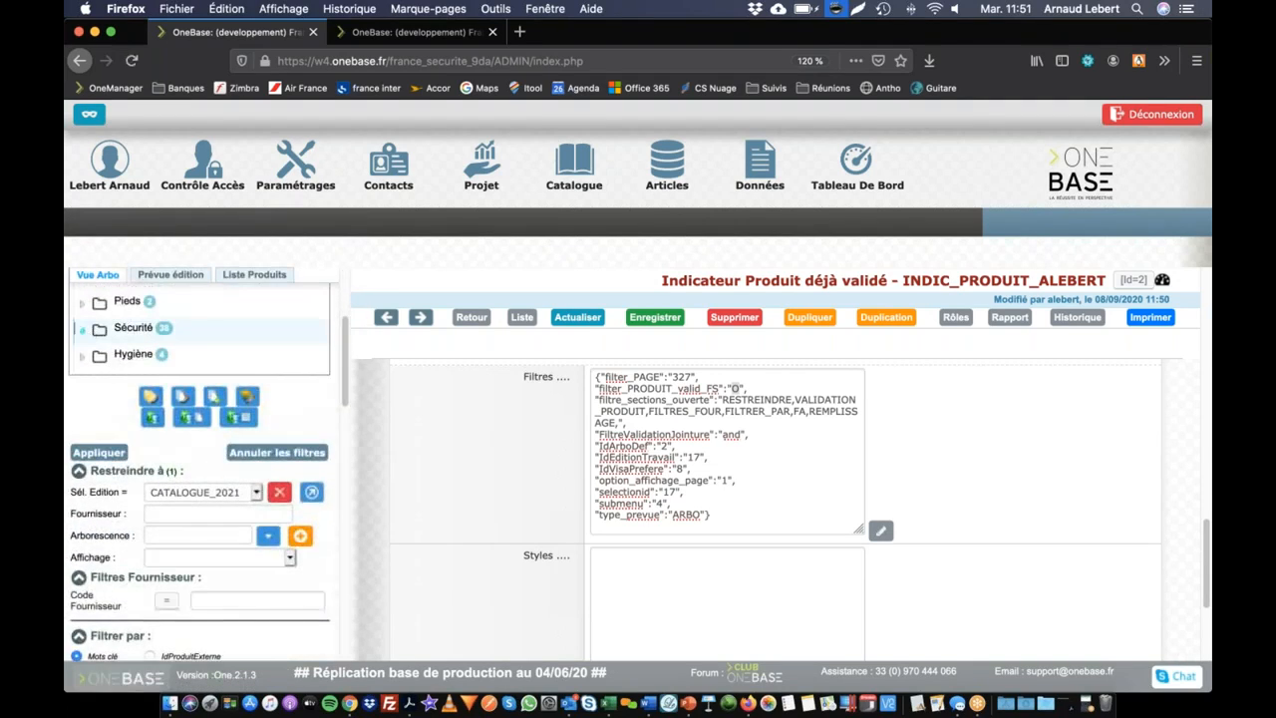
pyautogui.click(83, 330)
pyautogui.click(164, 382)
pyautogui.click(168, 411)
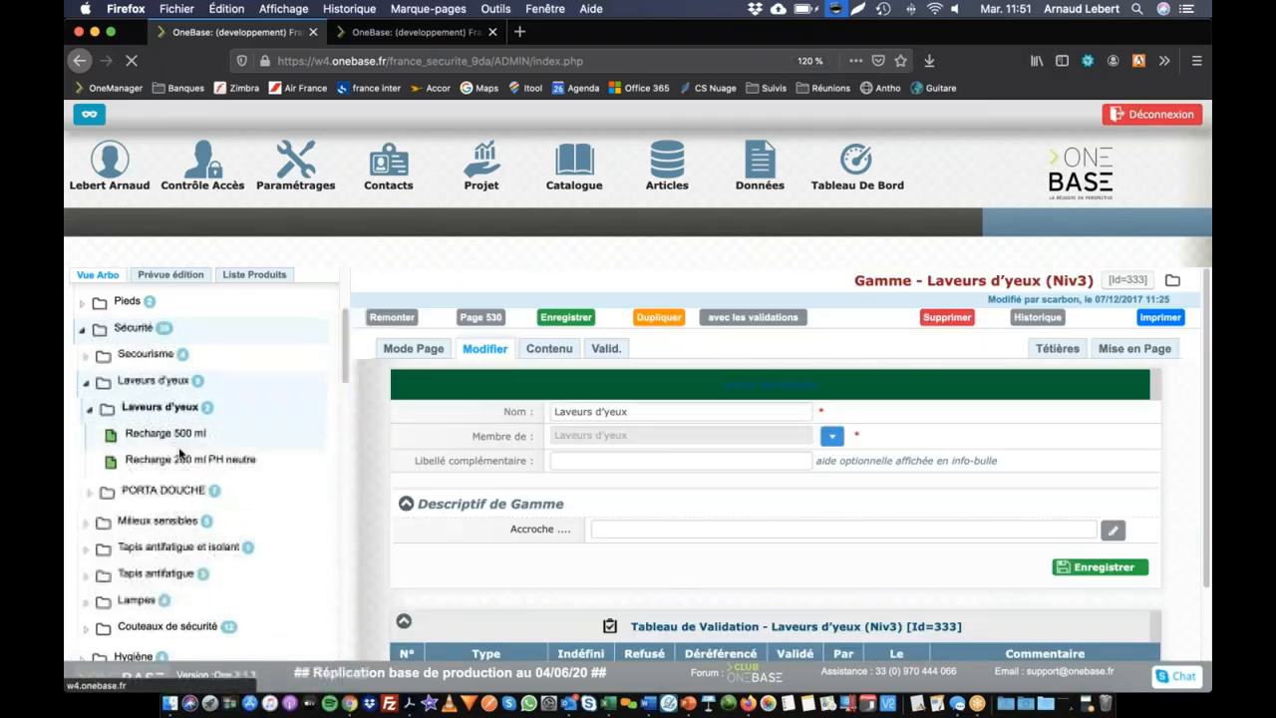
# Step: Filter the catalogue products by the keyword "recharge"
pyautogui.scroll(-5, 165, 449)
pyautogui.click(154, 447)
pyautogui.write('recharge')
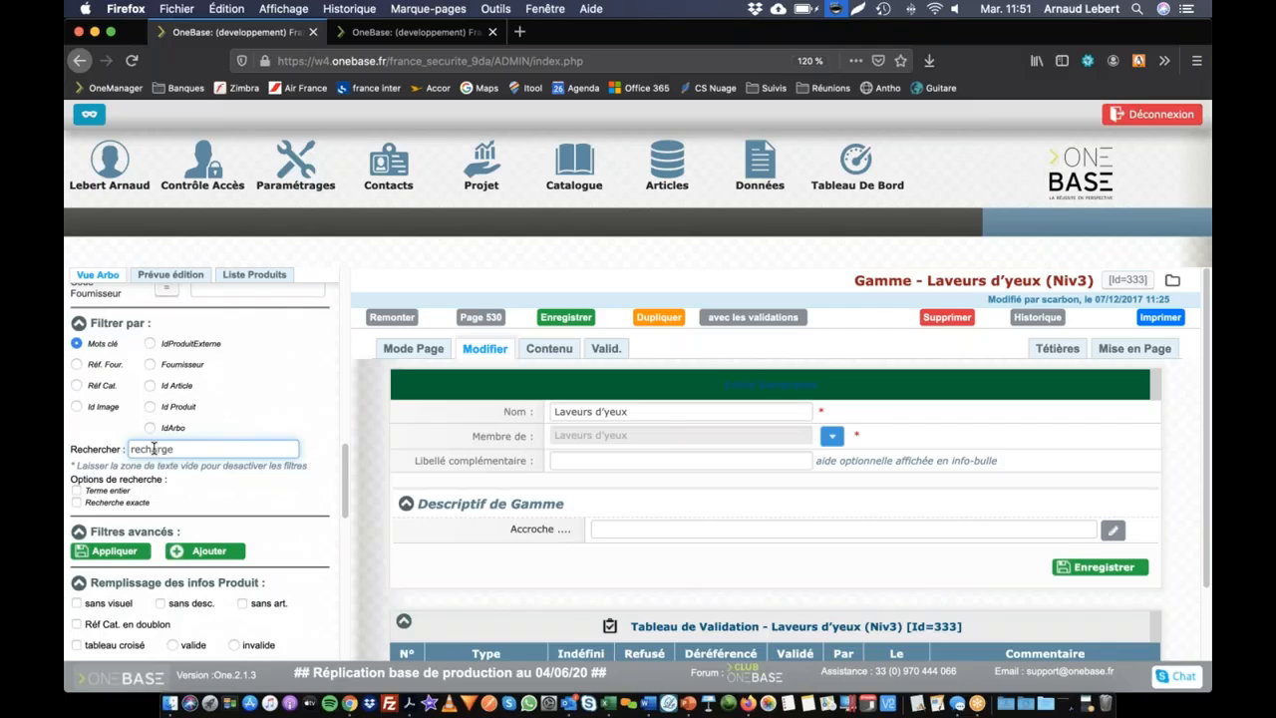
pyautogui.press('Return')
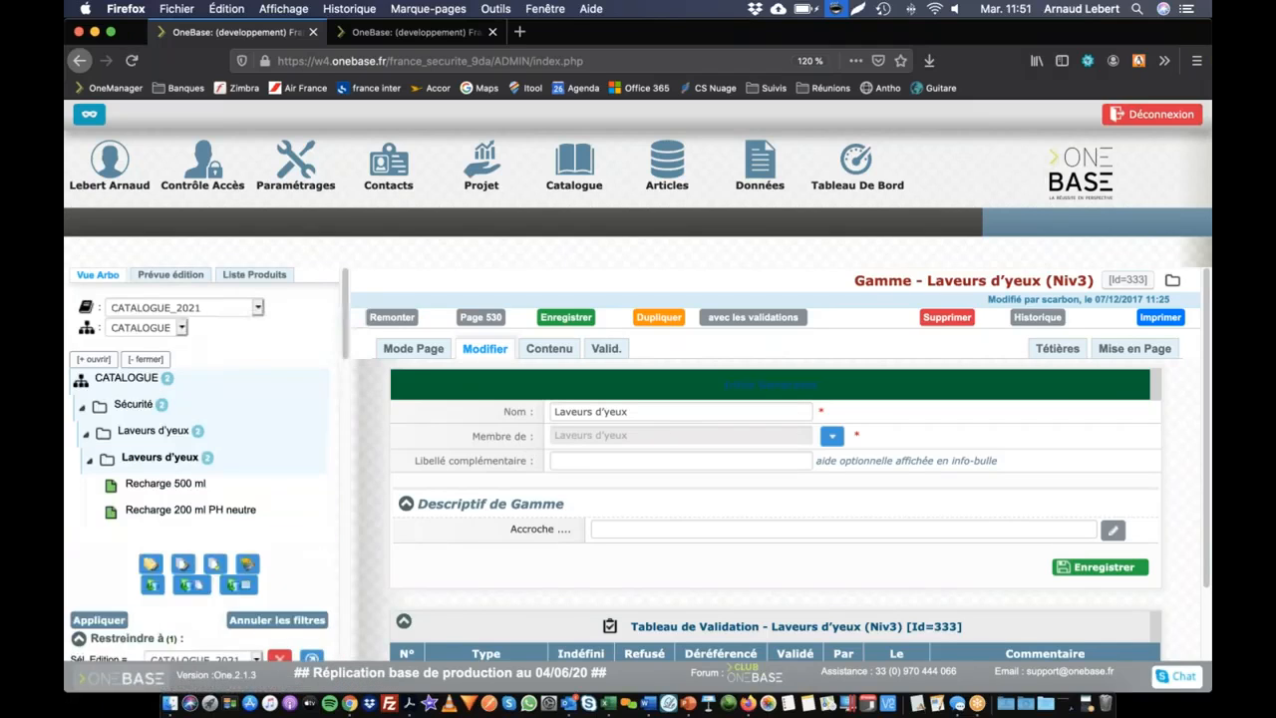
# Step: Start a new indicator from the current catalogue filters and examine the filter_key entry in its Filtres code
pyautogui.scroll(-10, 219, 509)
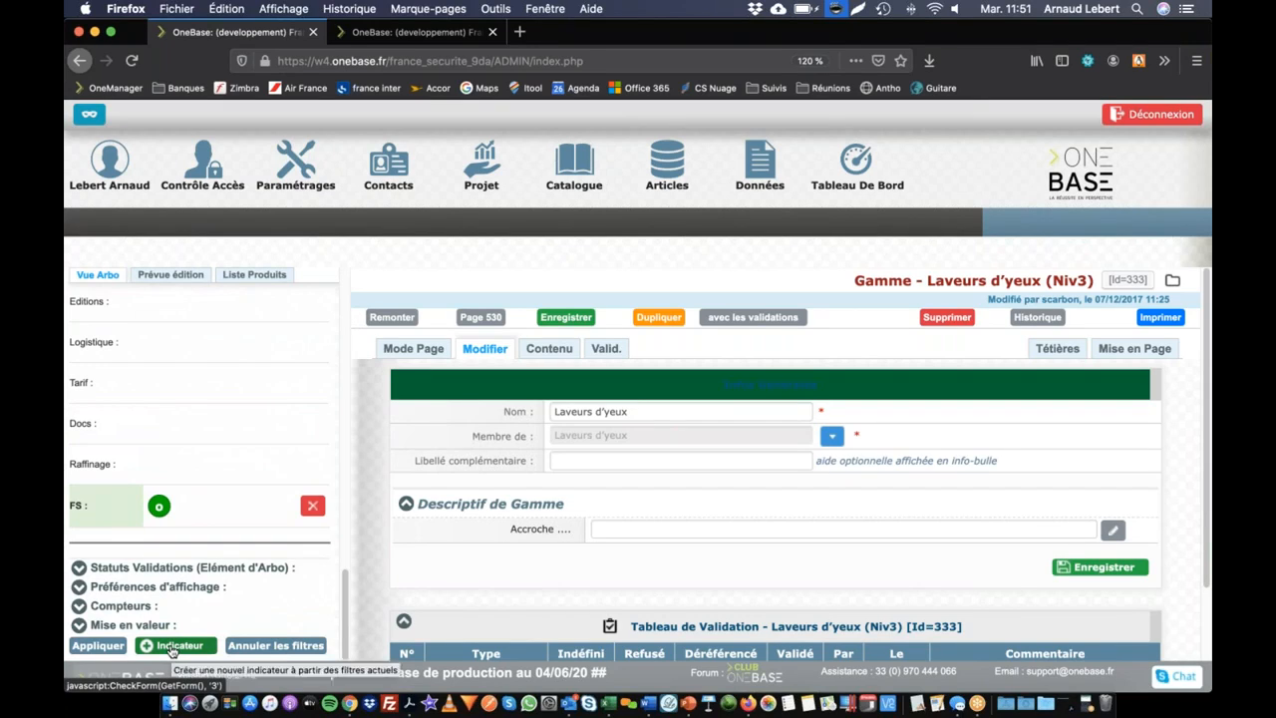
pyautogui.click(172, 648)
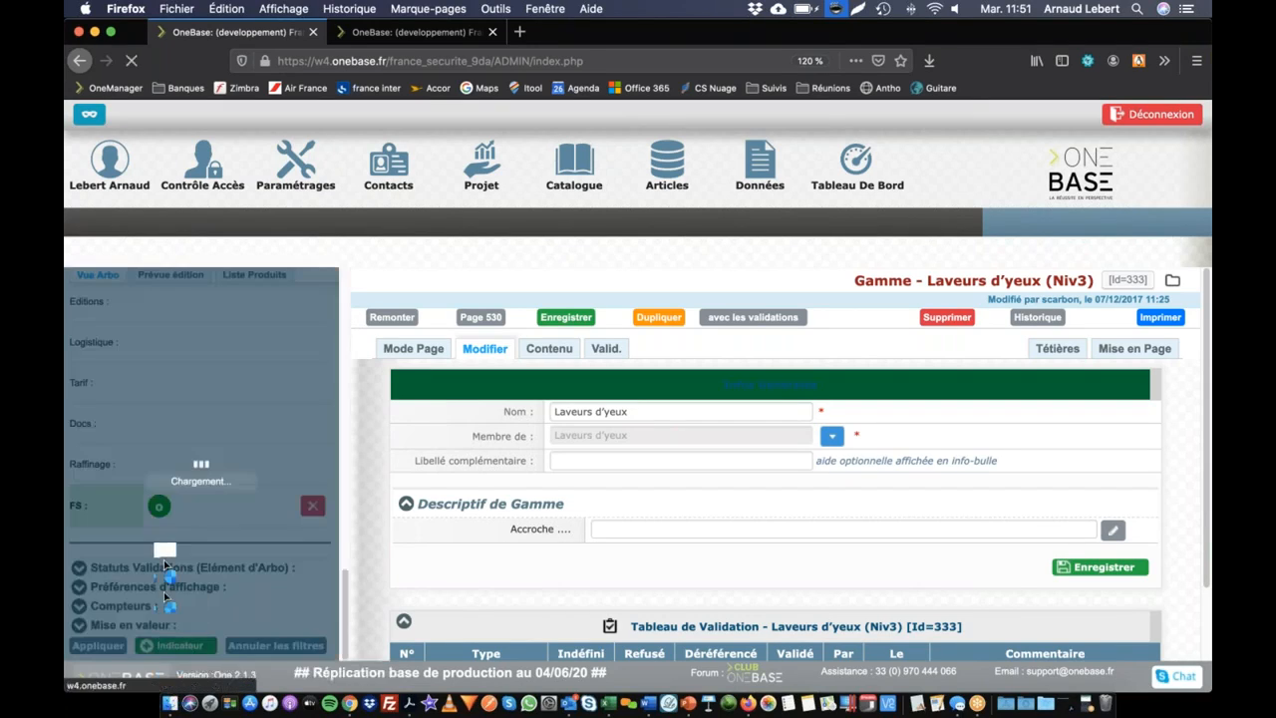
pyautogui.scroll(-10, 608, 494)
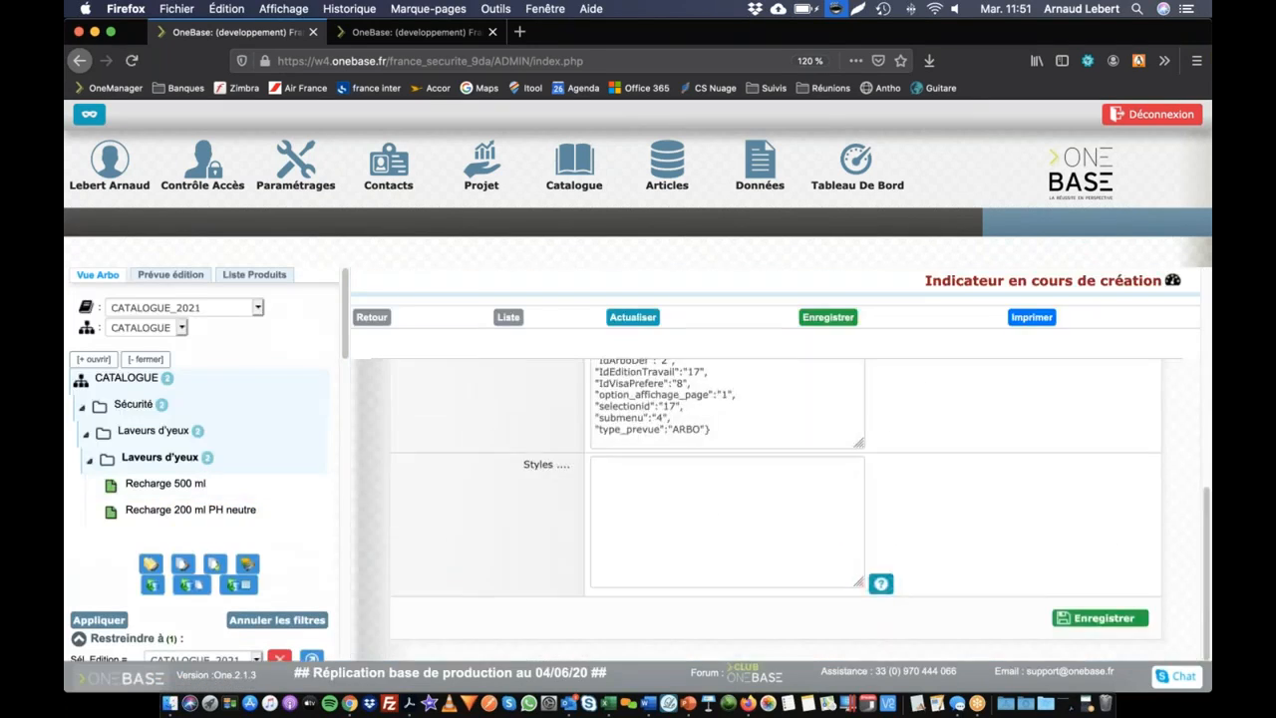
pyautogui.scroll(2, 701, 511)
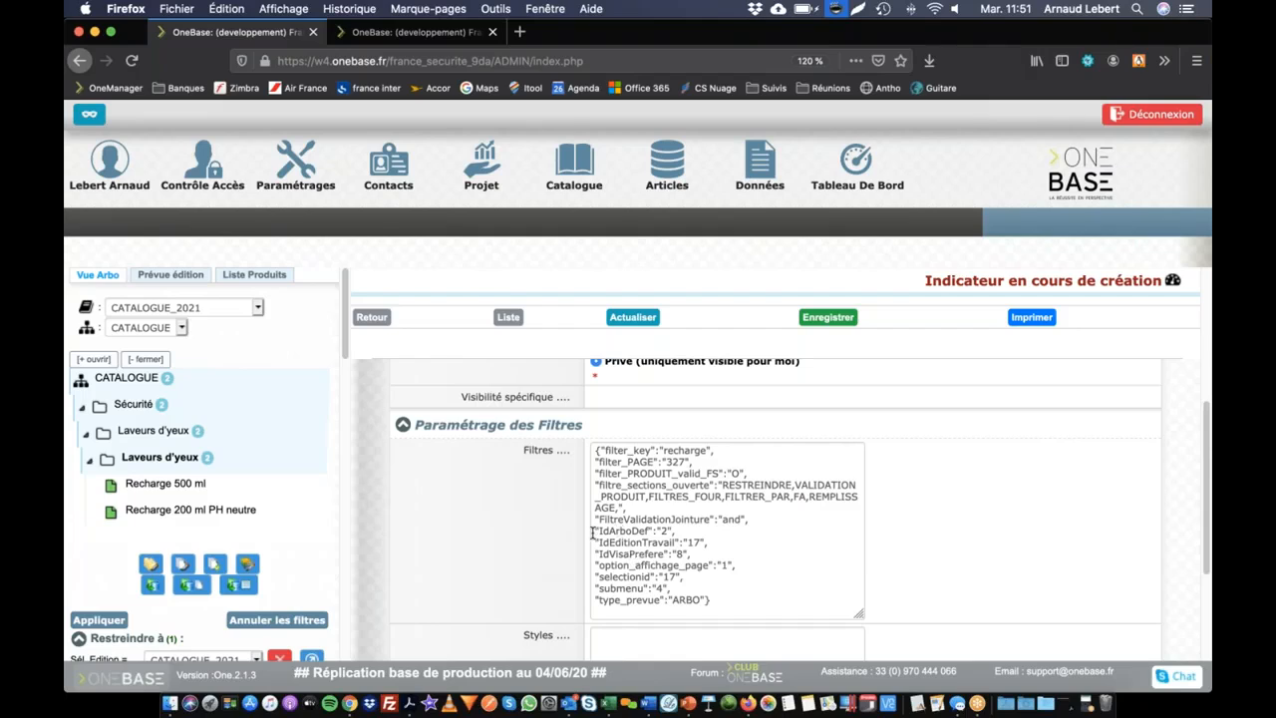
pyautogui.moveTo(604, 450); pyautogui.dragTo(715, 451)
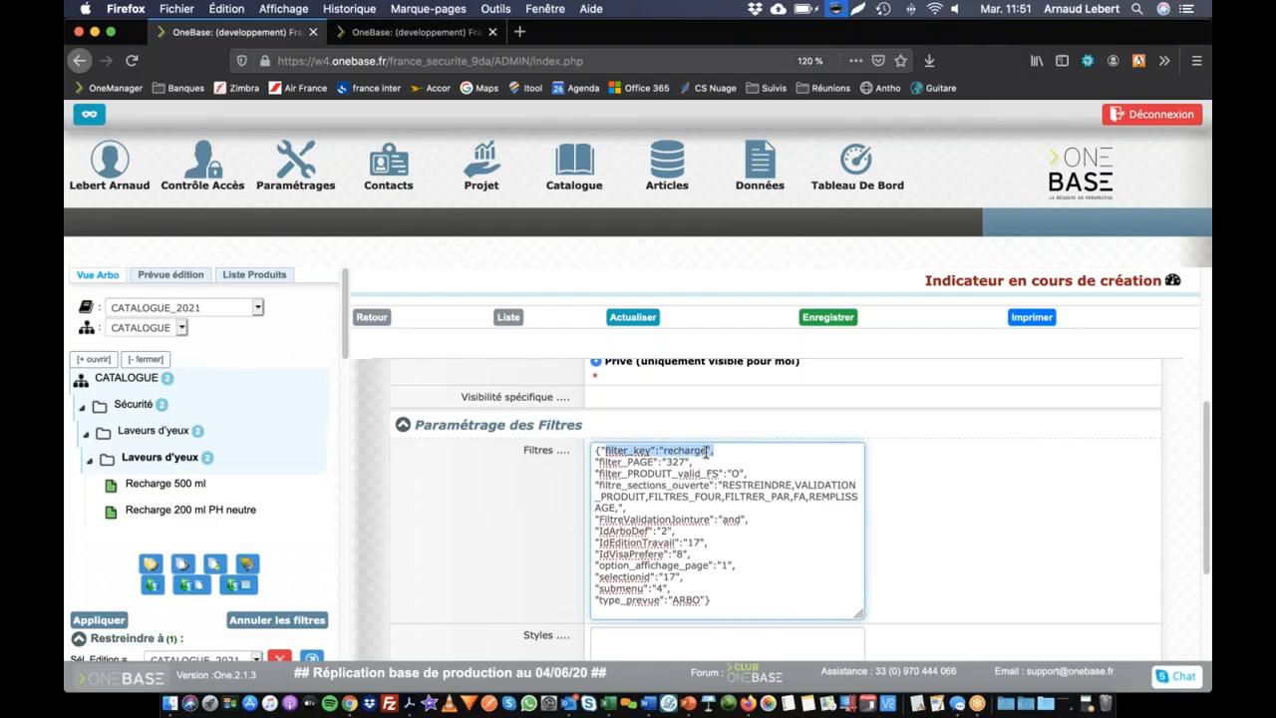
pyautogui.click(678, 455)
# Step: Set the Code Fournisseur filter to "vide", clear the keyword search and apply the filters to the catalogue
pyautogui.scroll(-6, 200, 468)
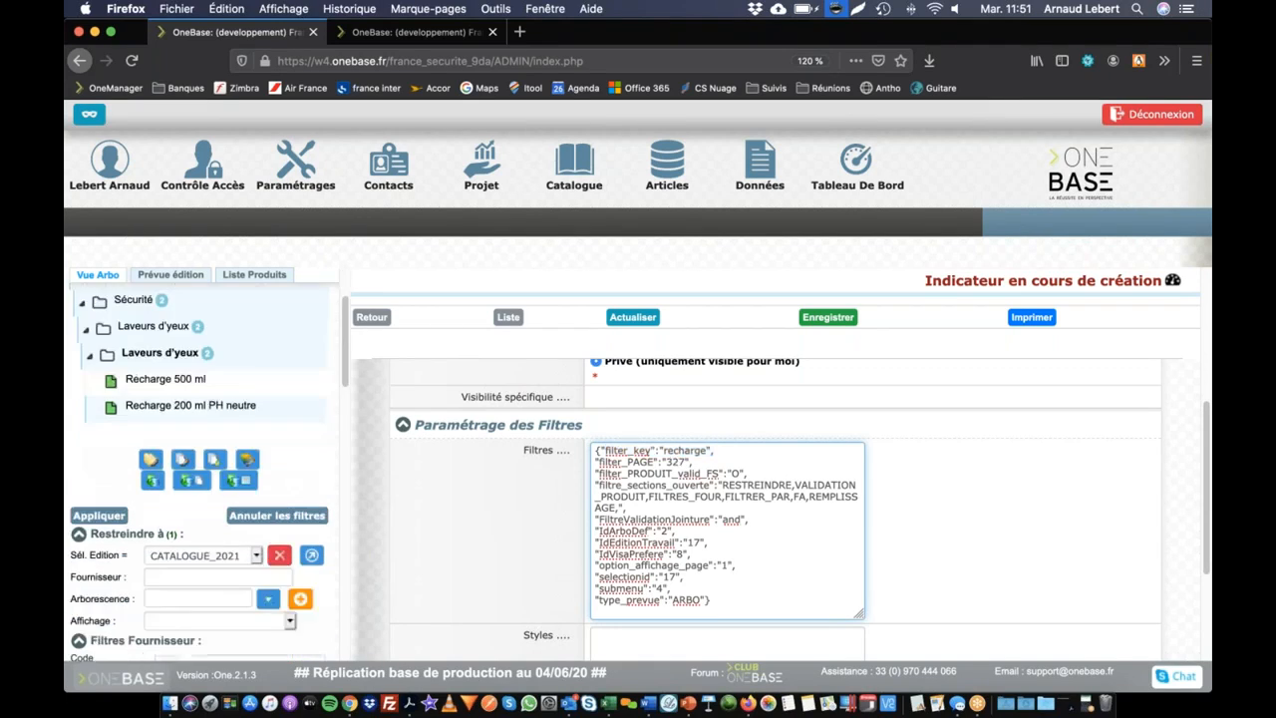
pyautogui.scroll(-5, 124, 501)
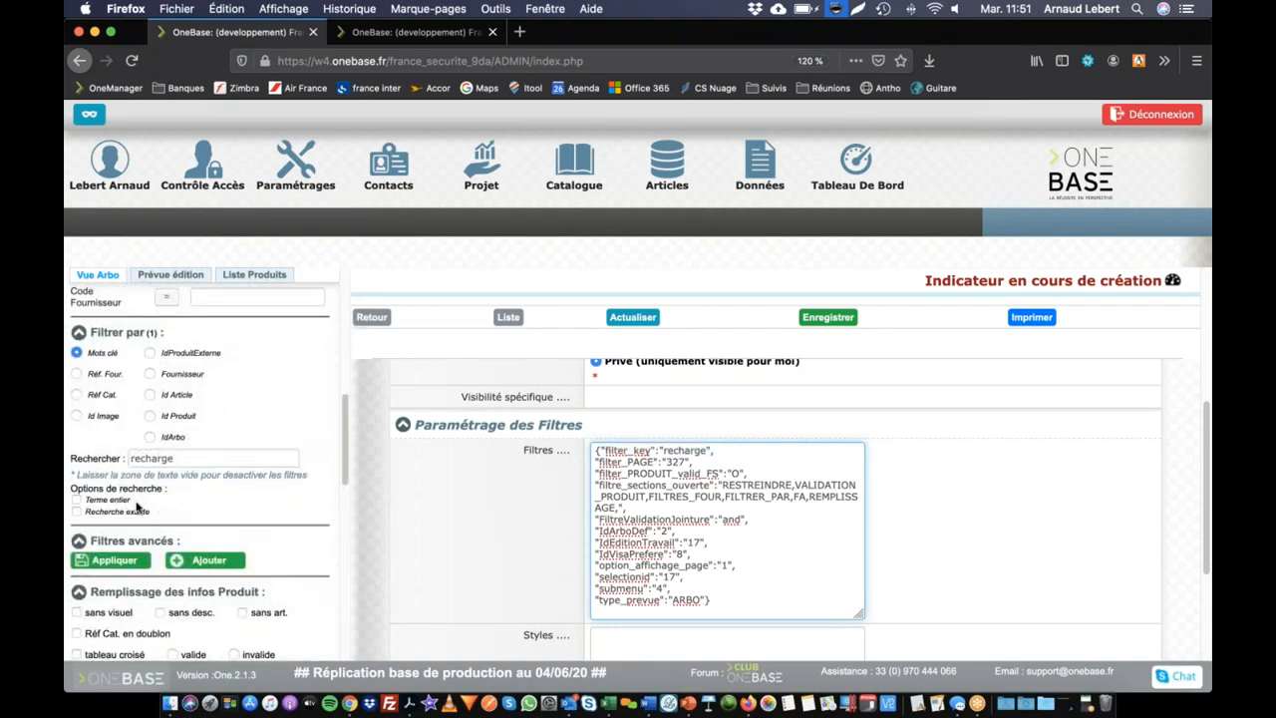
pyautogui.scroll(4, 125, 502)
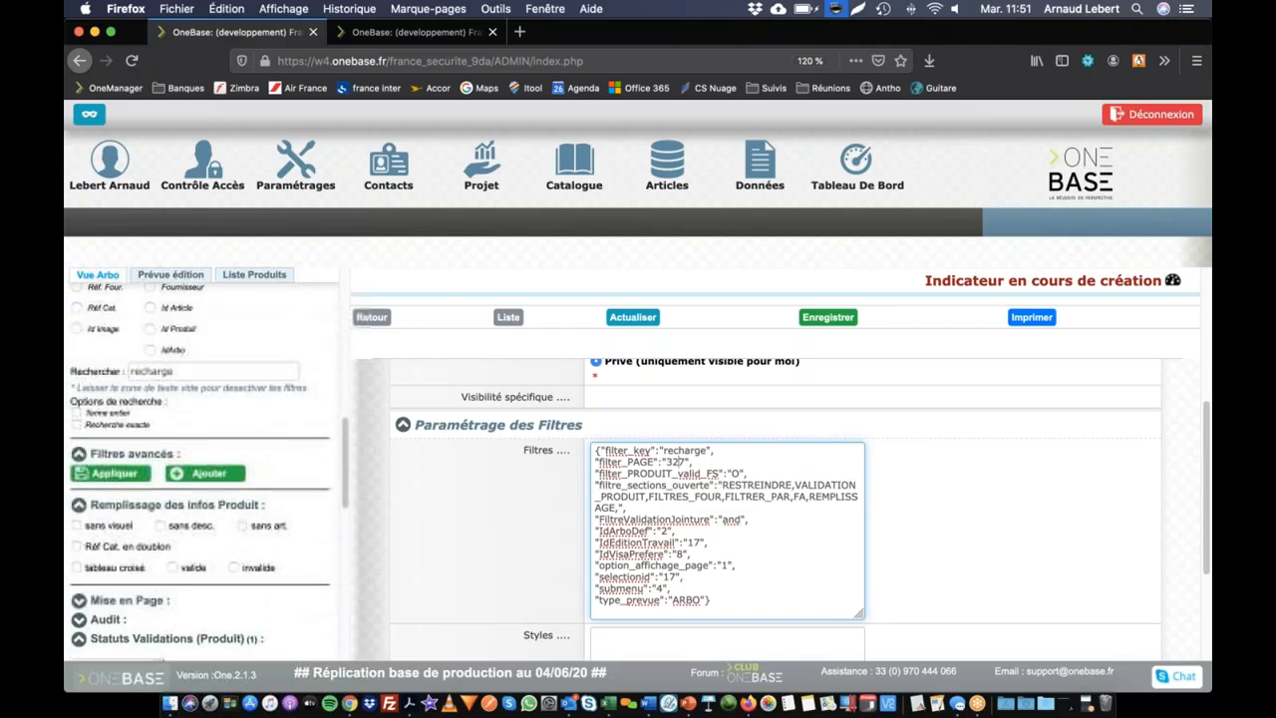
pyautogui.scroll(1, 105, 401)
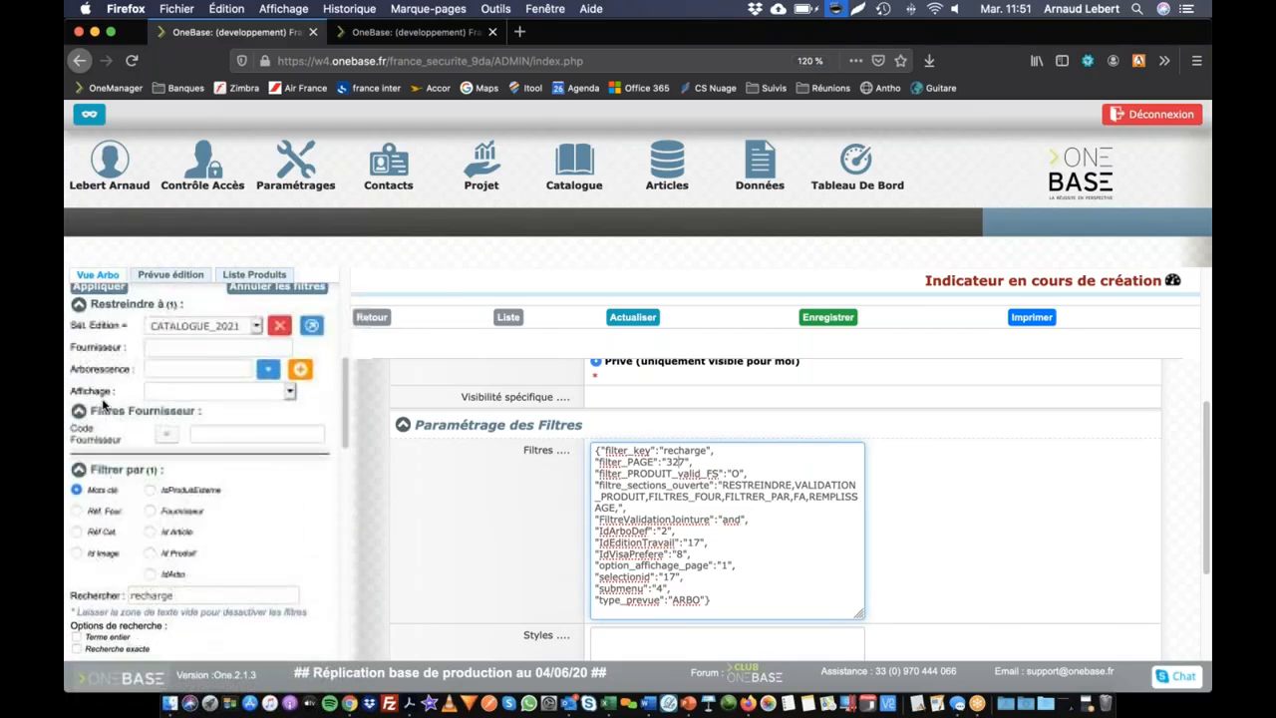
pyautogui.click(167, 441)
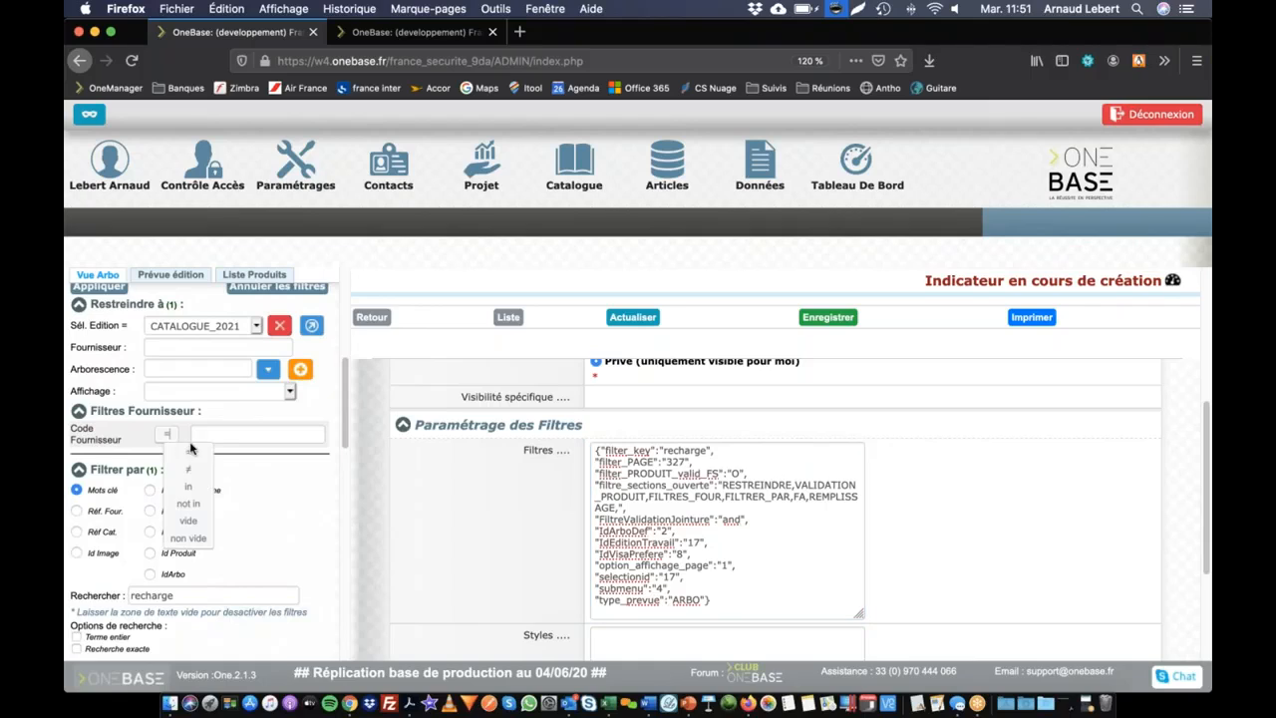
pyautogui.click(189, 529)
pyautogui.moveTo(178, 594); pyautogui.dragTo(68, 580)
pyautogui.press('BackSpace')
pyautogui.press('Return')
pyautogui.scroll(-10, 200, 469)
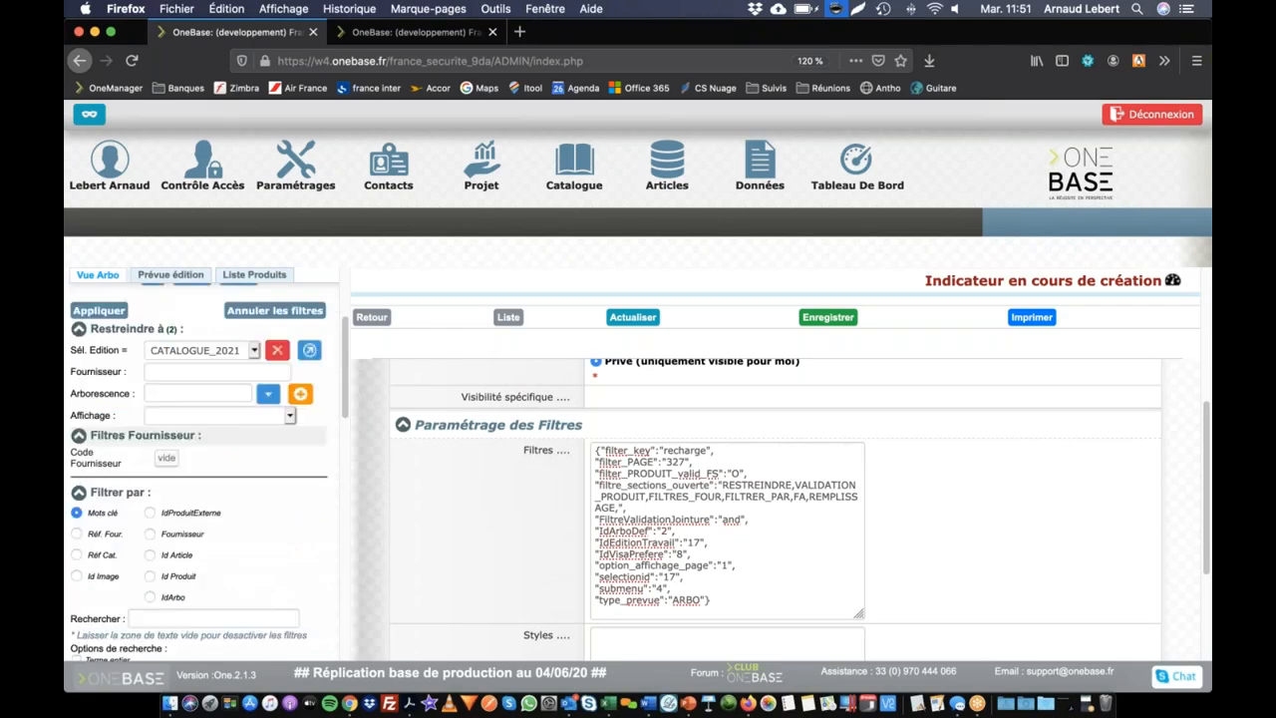
pyautogui.scroll(-8, 160, 575)
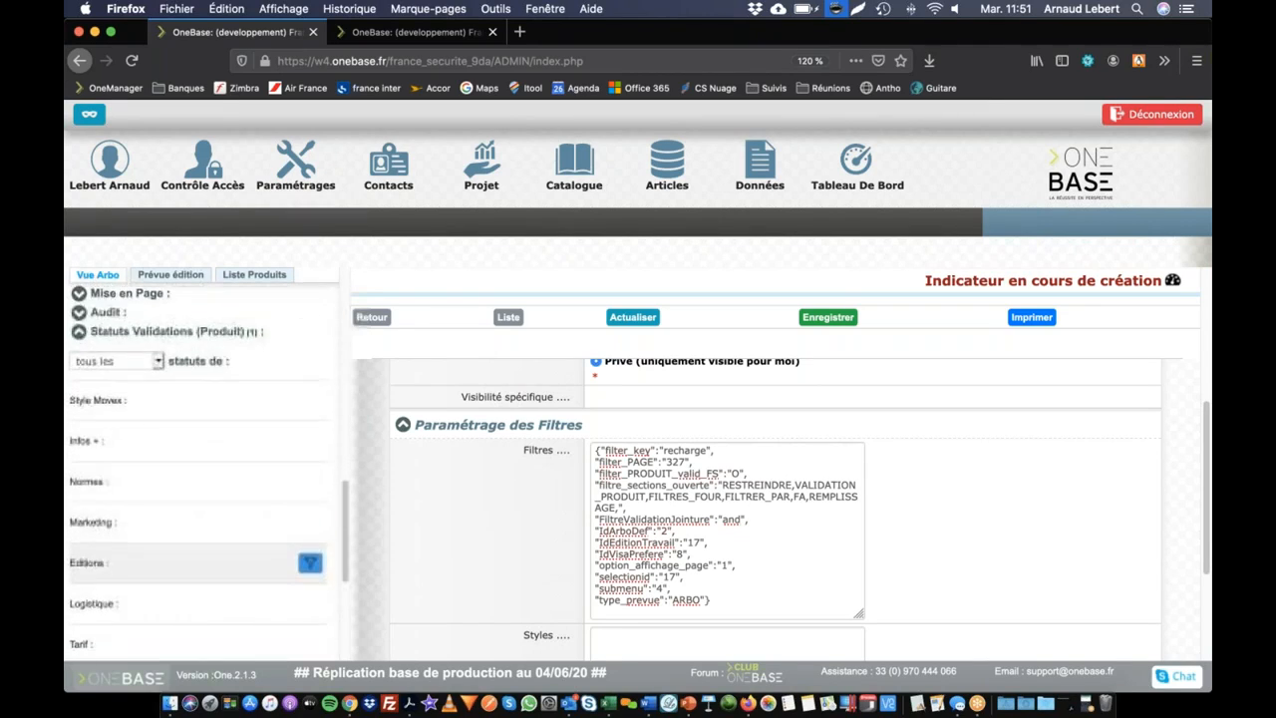
pyautogui.scroll(-2, 159, 598)
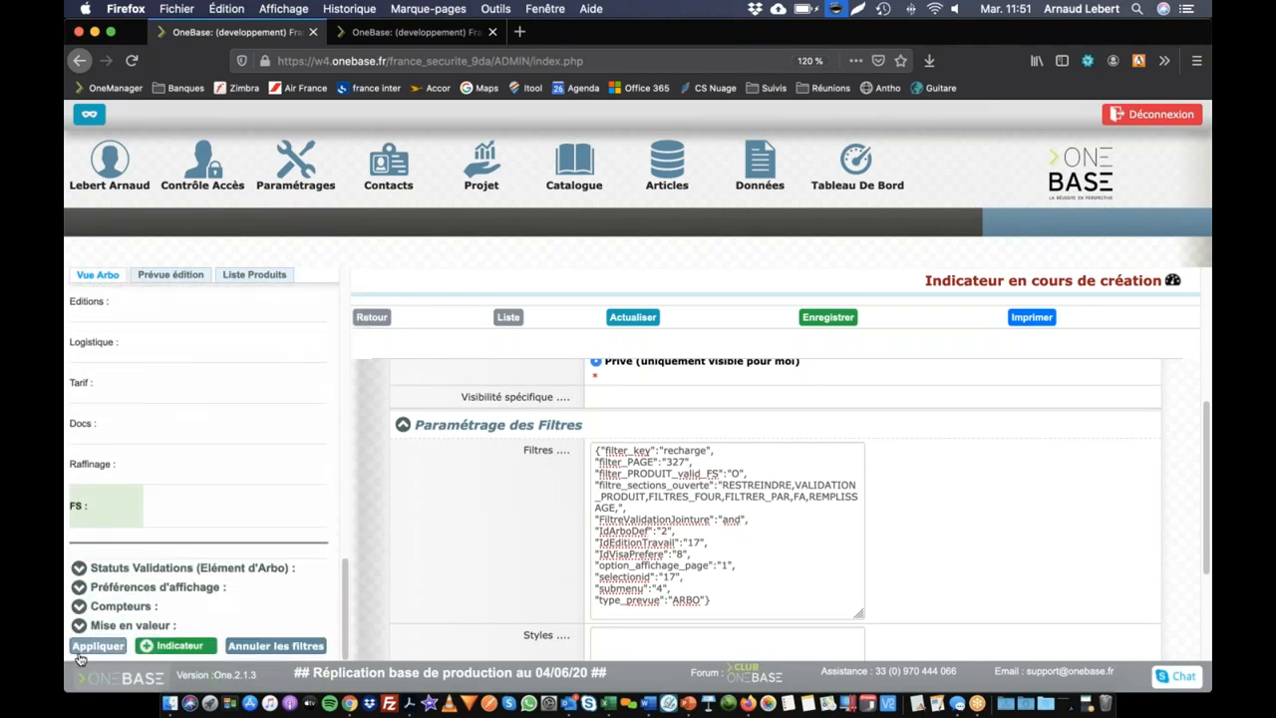
pyautogui.click(158, 646)
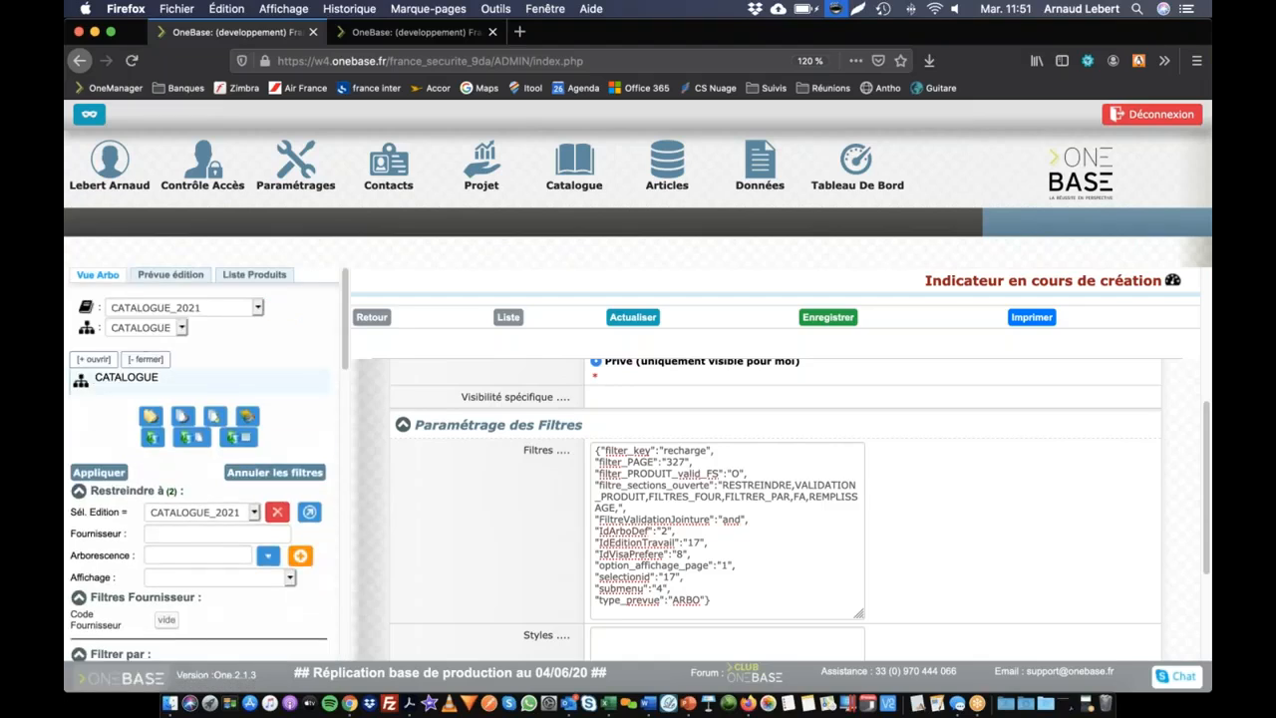
# Step: Apply the catalogue filters with the Code Fournisseur operator set to "in" and return to the dashboard
pyautogui.scroll(-2, 165, 549)
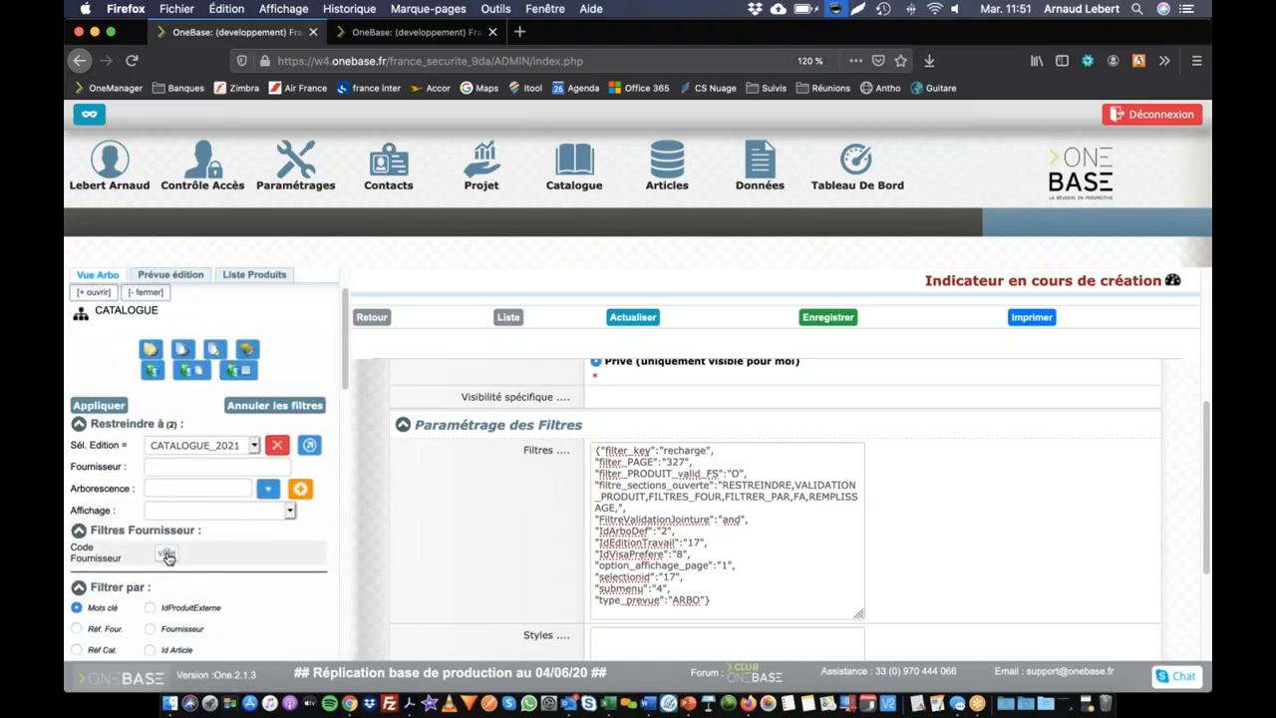
pyautogui.click(167, 551)
pyautogui.click(179, 605)
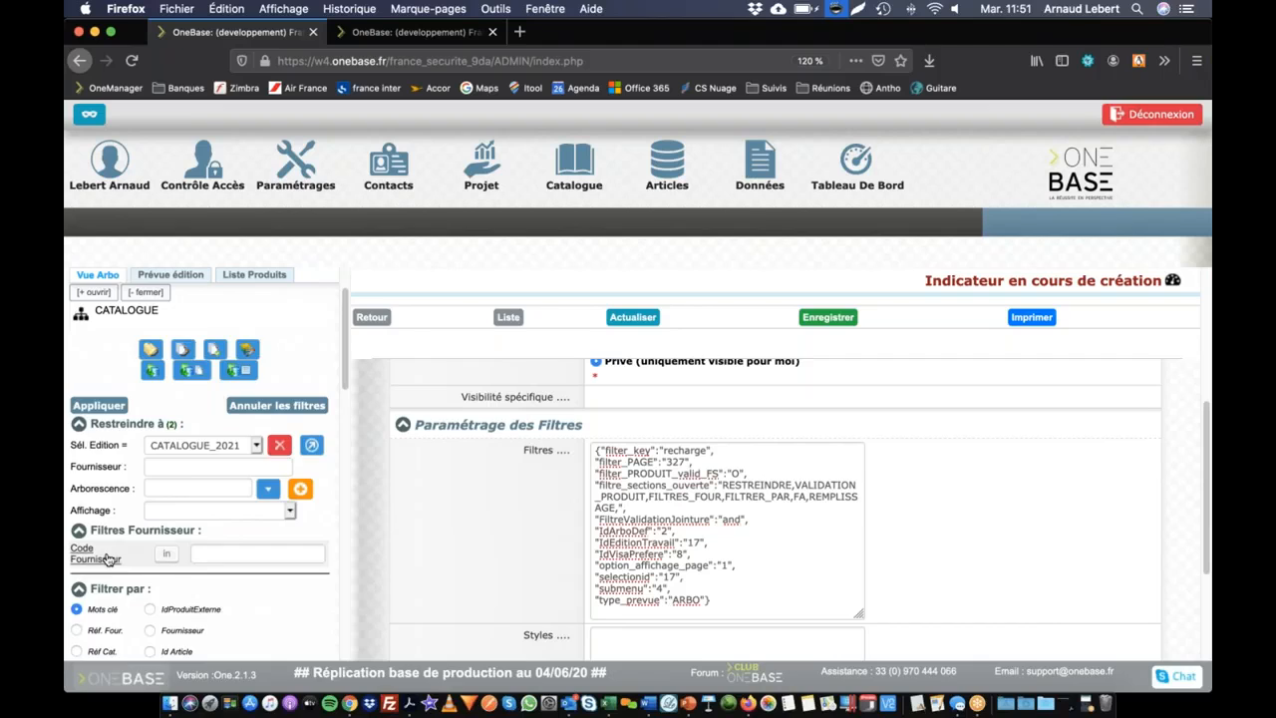
pyautogui.scroll(-10, 110, 558)
pyautogui.scroll(-8, 130, 518)
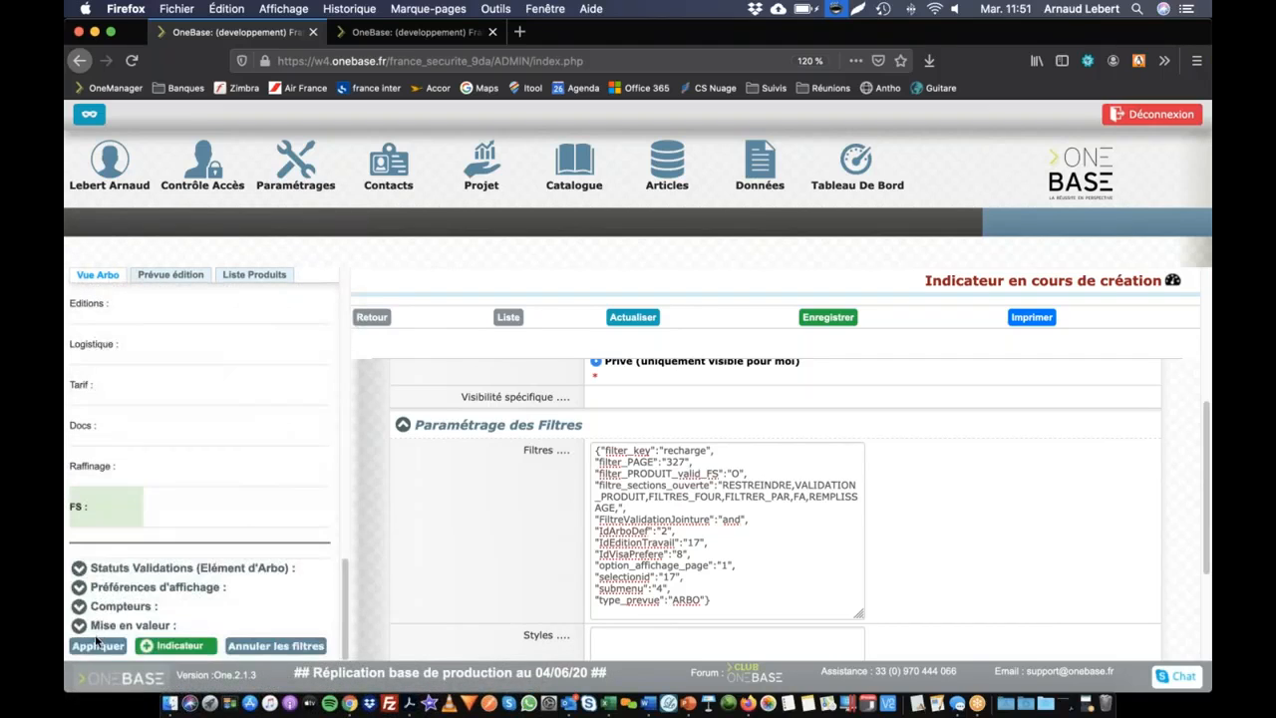
pyautogui.click(93, 647)
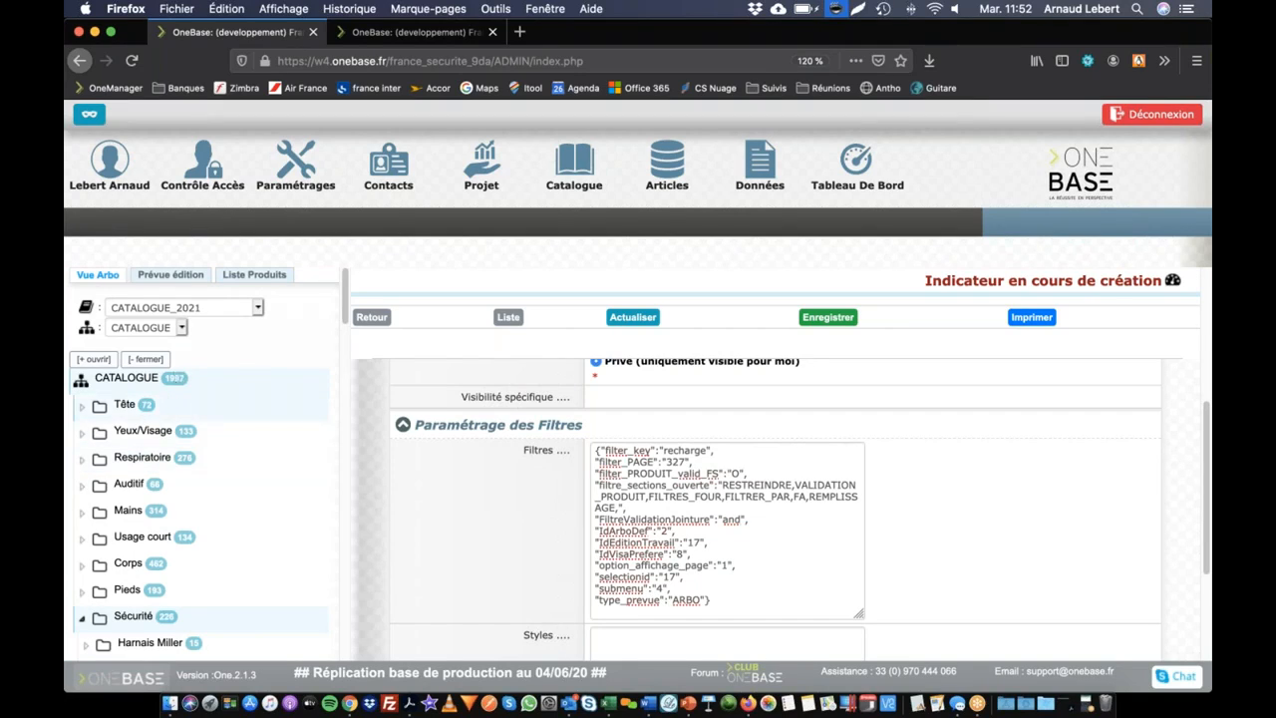
pyautogui.click(853, 173)
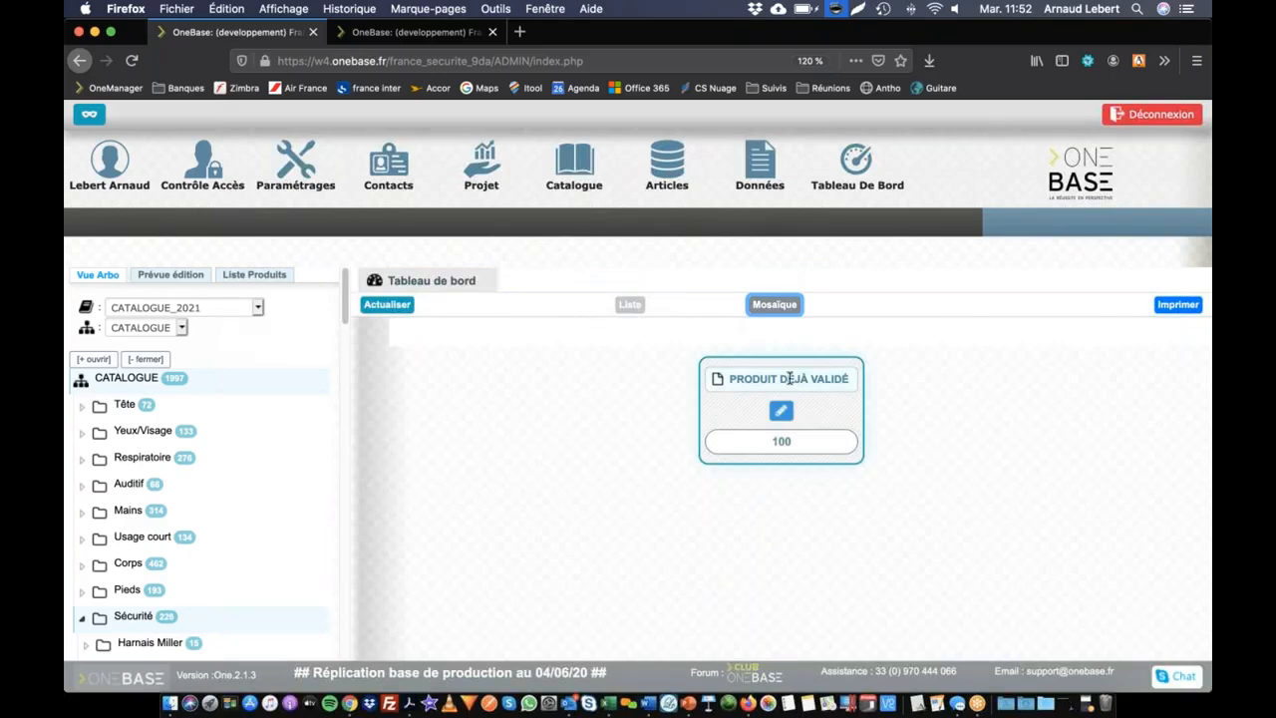
# Step: Open the "Produit déjà validé" indicator for editing and duplicate its record
pyautogui.click(781, 410)
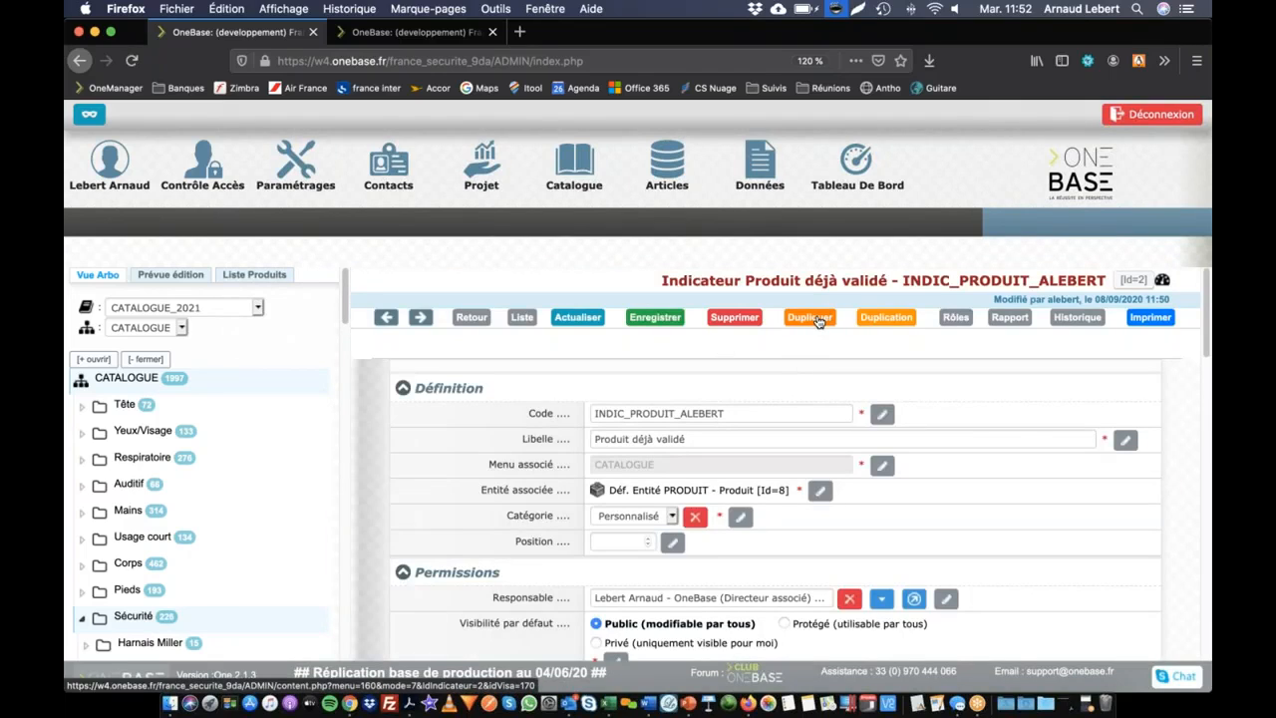
pyautogui.click(813, 318)
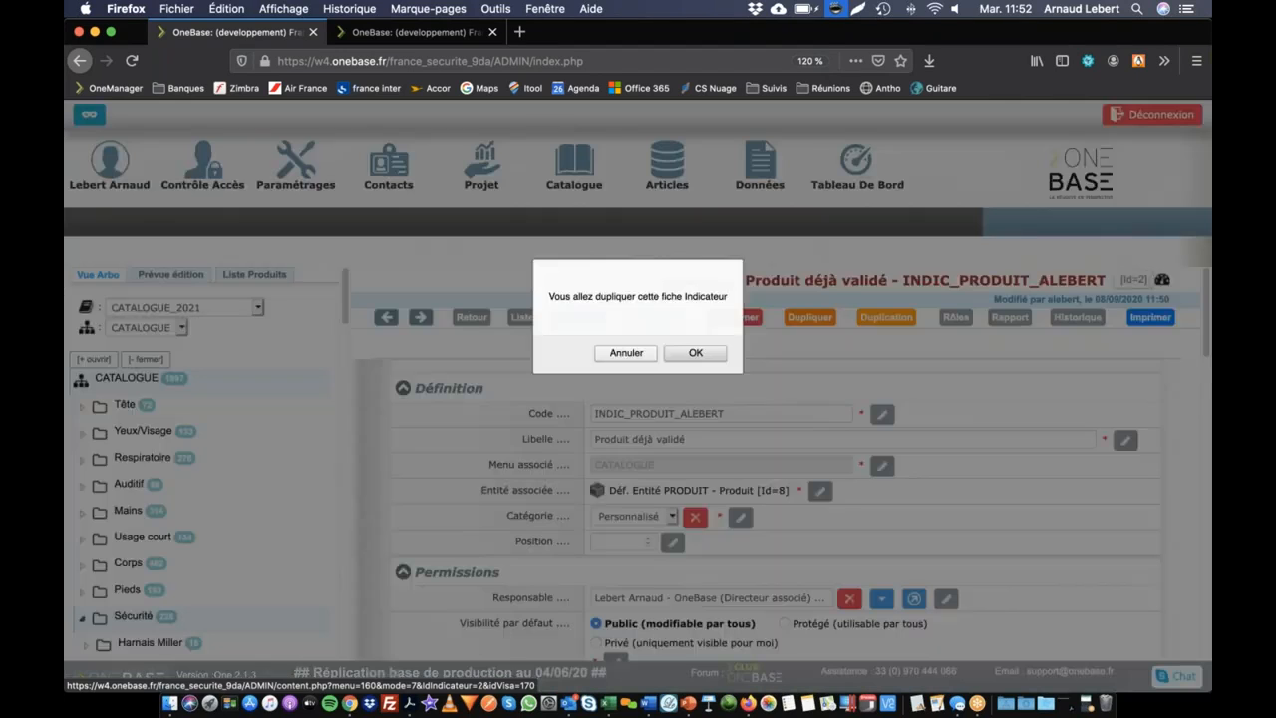
pyautogui.click(696, 353)
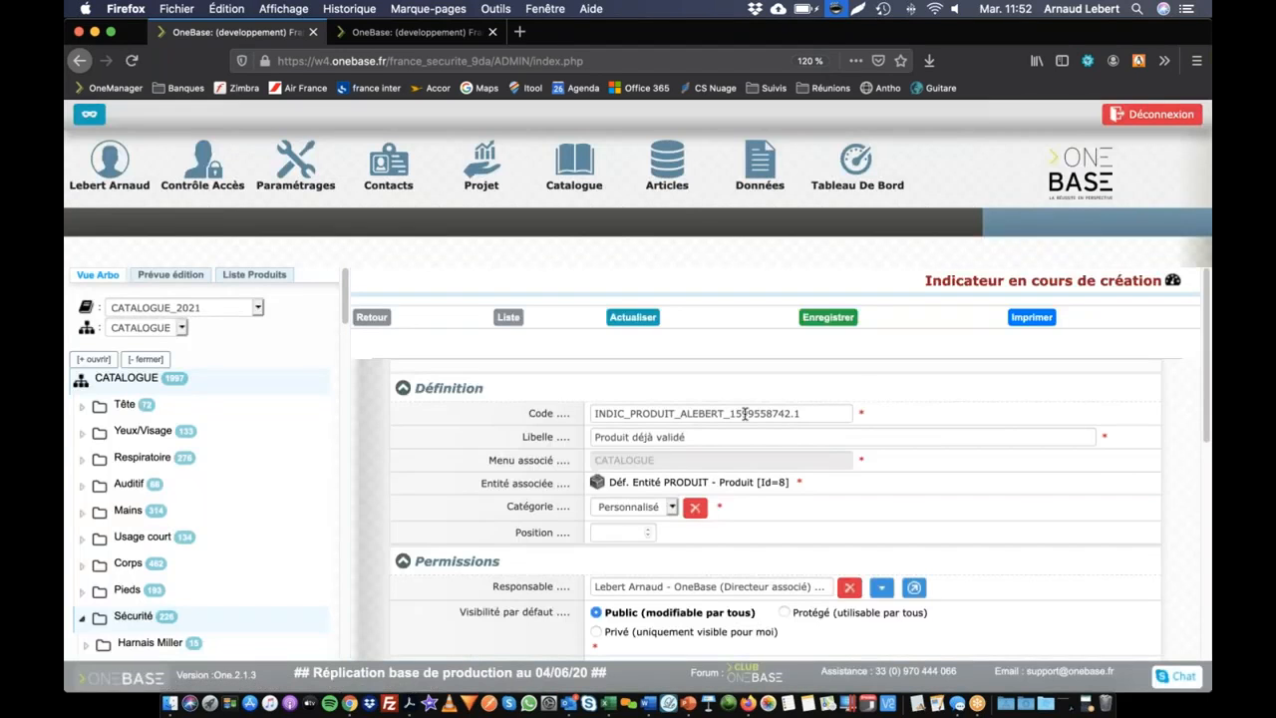
# Step: Replace the generated numeric suffix in the duplicate indicator's code with "_A_VALIDER"
pyautogui.scroll(-10, 745, 413)
pyautogui.scroll(10, 784, 404)
pyautogui.moveTo(797, 413); pyautogui.dragTo(725, 415)
pyautogui.press('BackSpace')
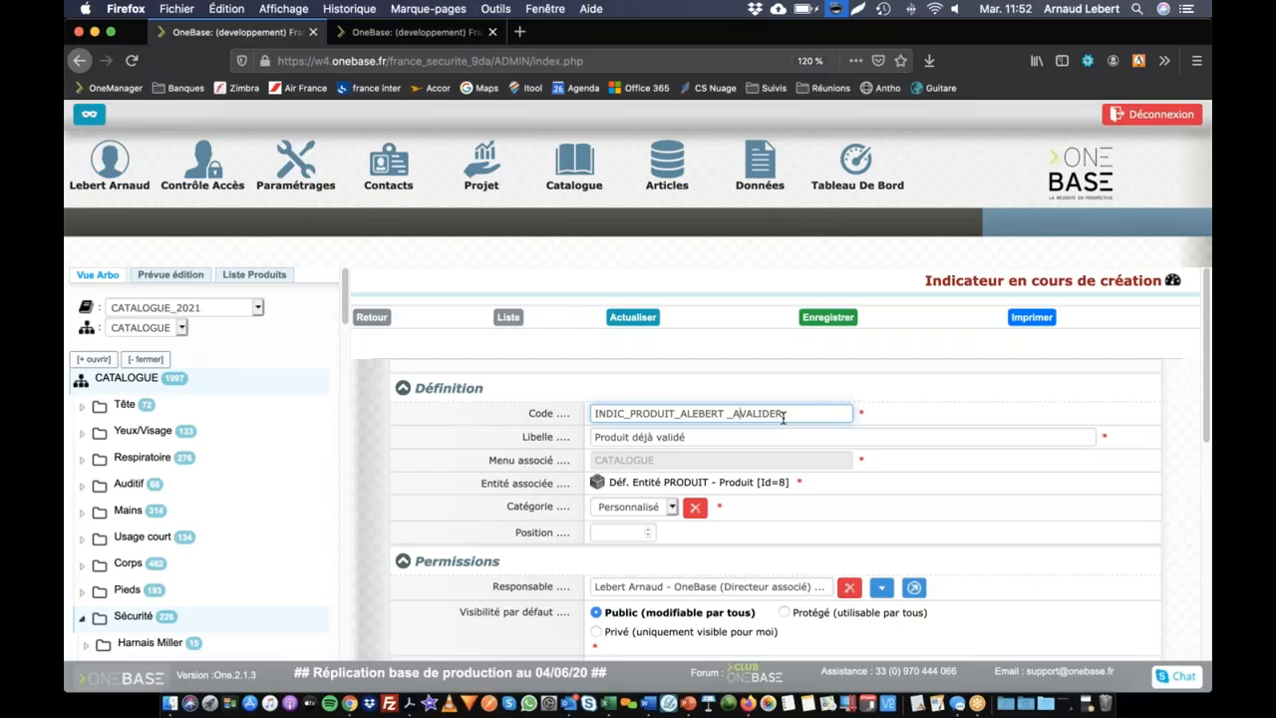
pyautogui.write('-')
pyautogui.press('Tab')
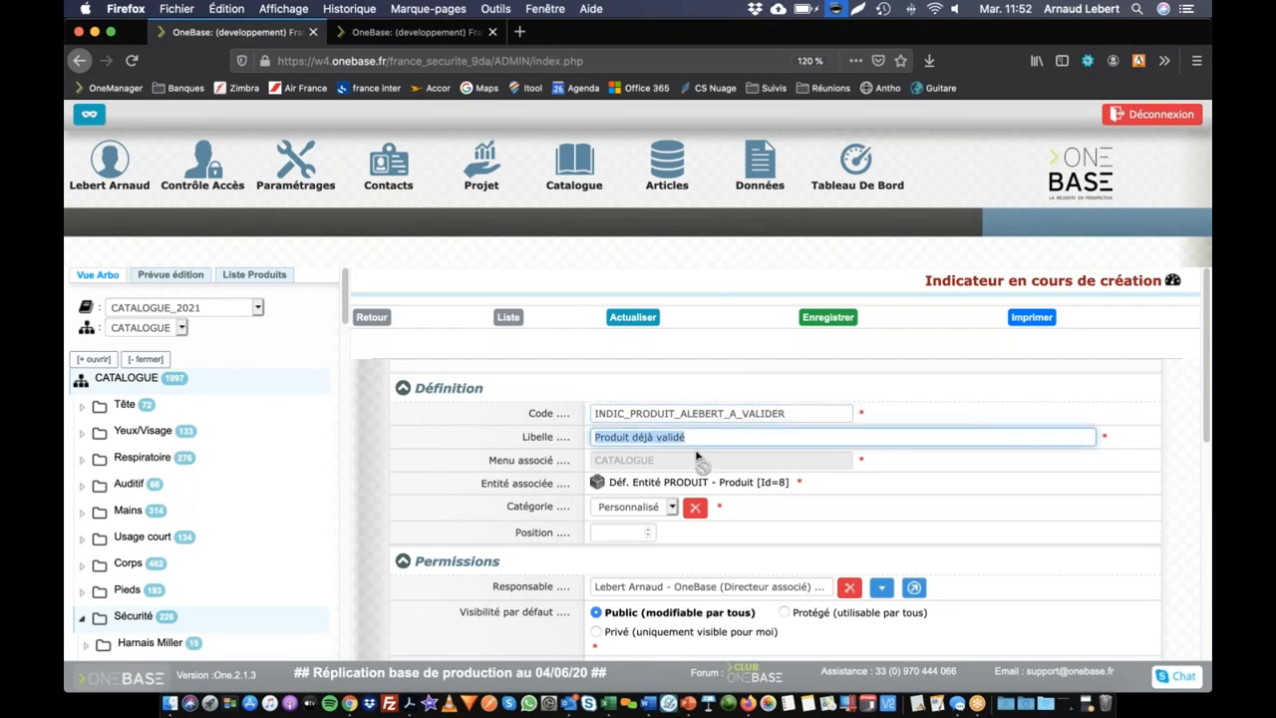
# Step: Change the duplicate indicator's Libelle to "Produit à valider"
pyautogui.moveTo(632, 437); pyautogui.dragTo(646, 437)
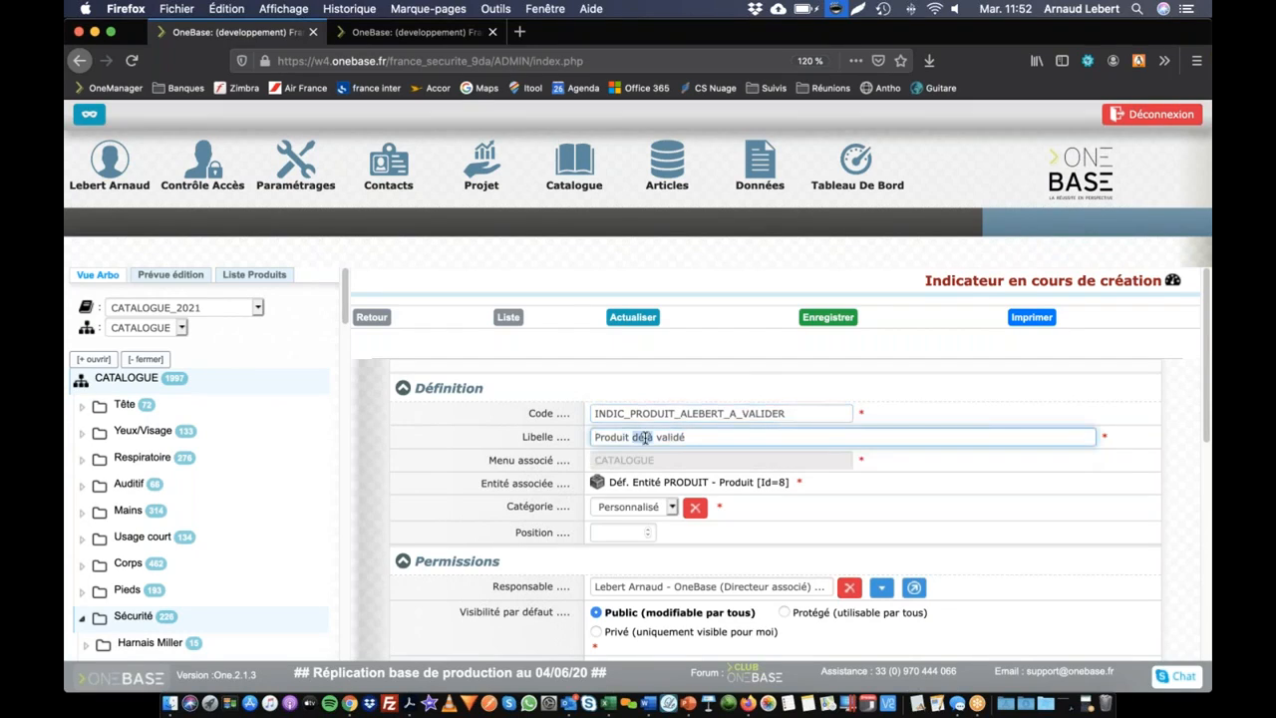
pyautogui.press('BackSpace')
pyautogui.press('BackSpace')
pyautogui.press('Right')
pyautogui.press('Right')
pyautogui.press('Right')
pyautogui.press('Right')
pyautogui.press('BackSpace')
pyautogui.write('er')
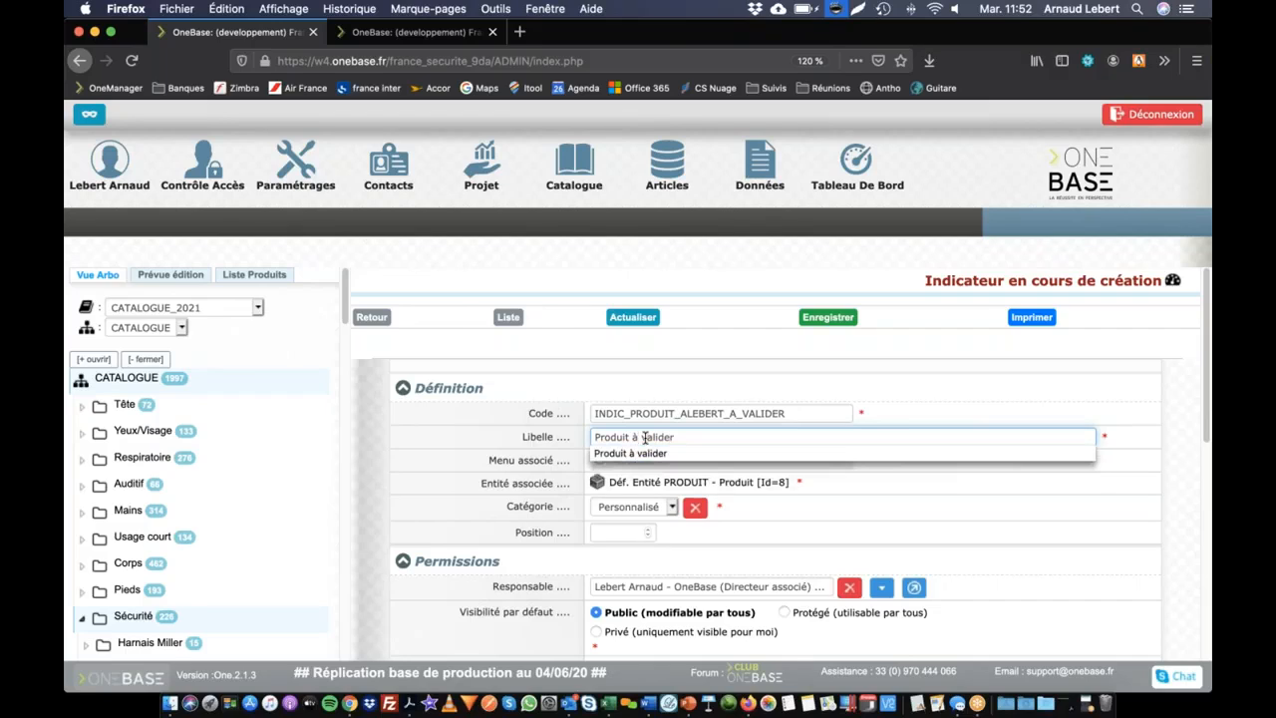
pyautogui.press('Escape')
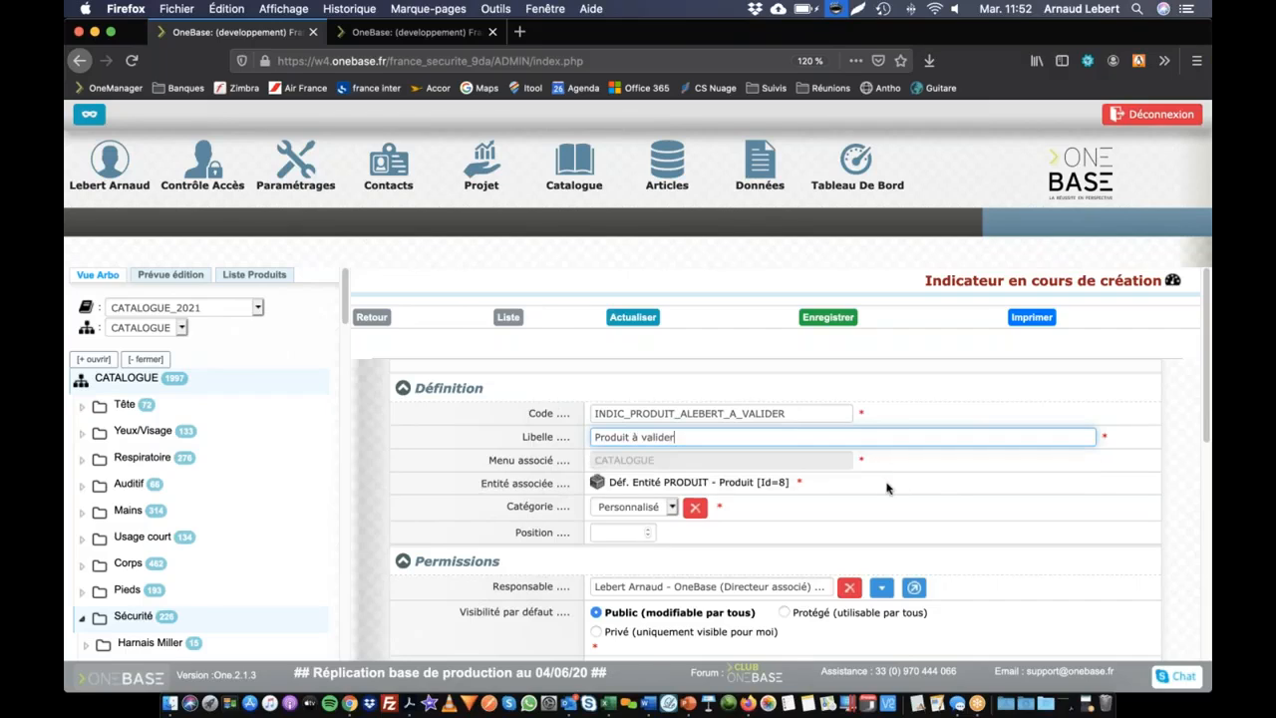
# Step: Set filter_PRODUIT_valid_FS to "i" in the duplicate's Filtres code, save the indicator and return to the dashboard
pyautogui.scroll(-5, 887, 488)
pyautogui.doubleClick(734, 457)
pyautogui.press('BackSpace')
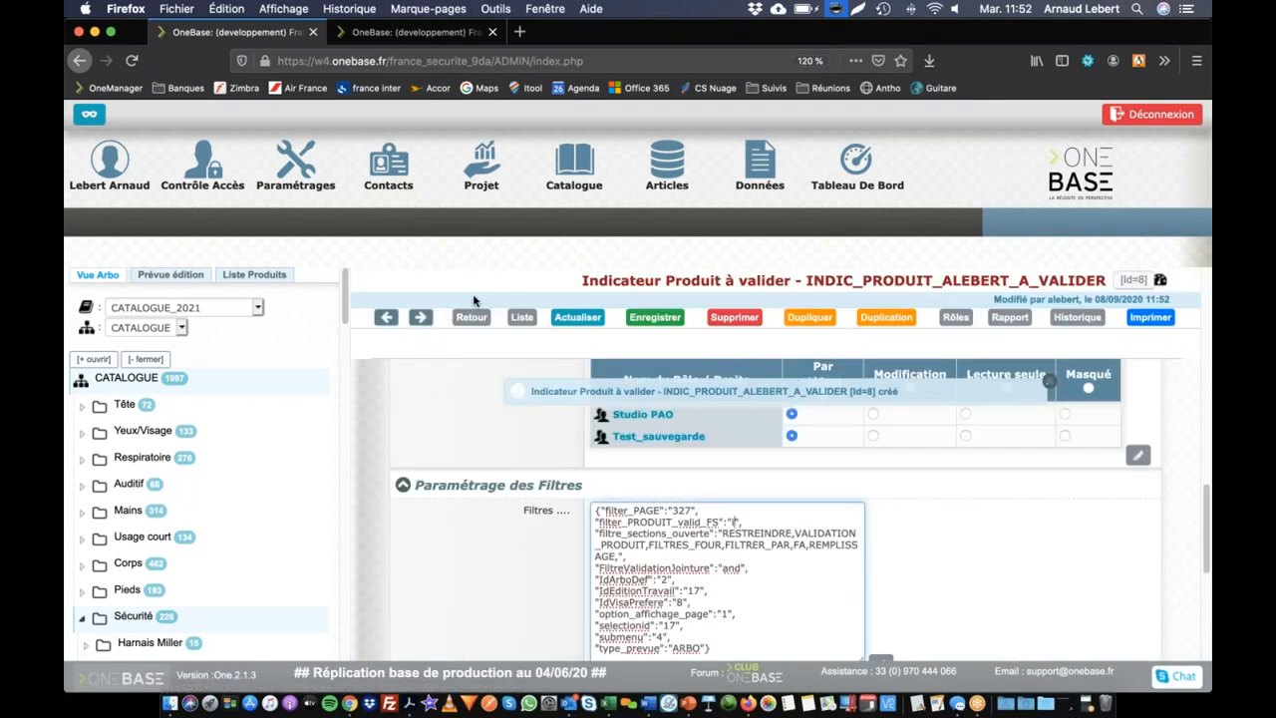
pyautogui.click(831, 176)
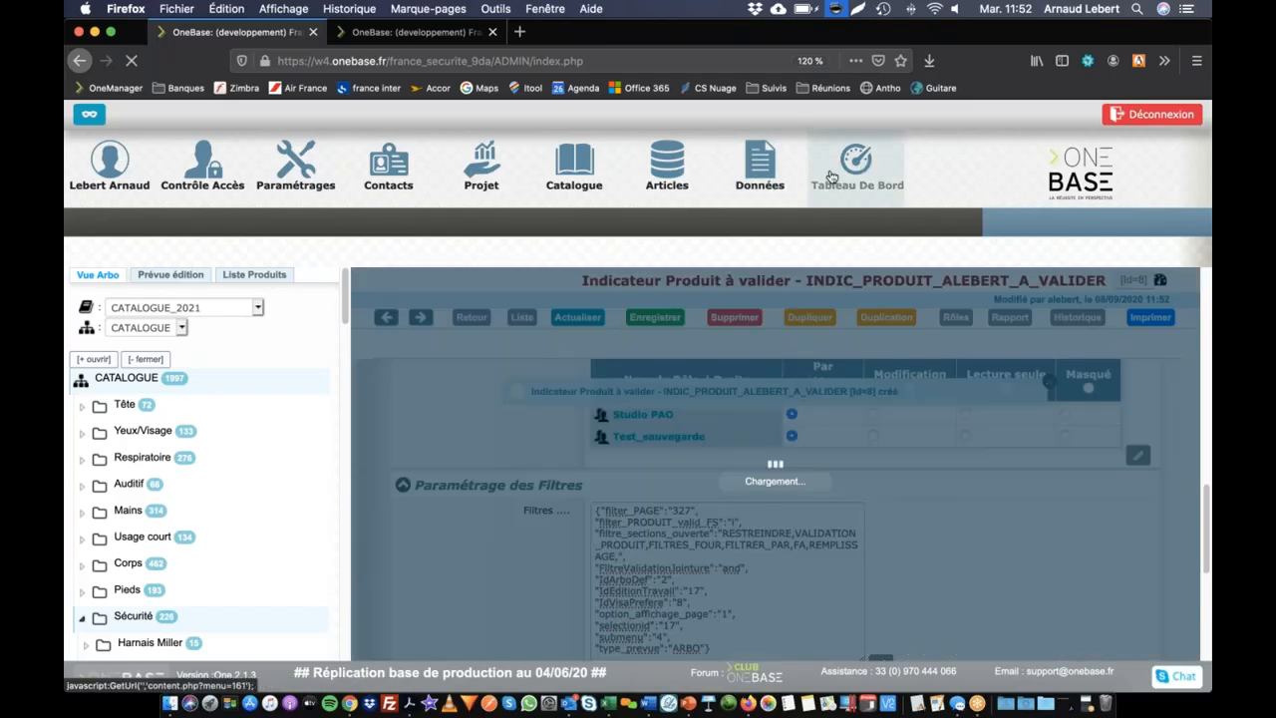
pyautogui.moveTo(584, 438)
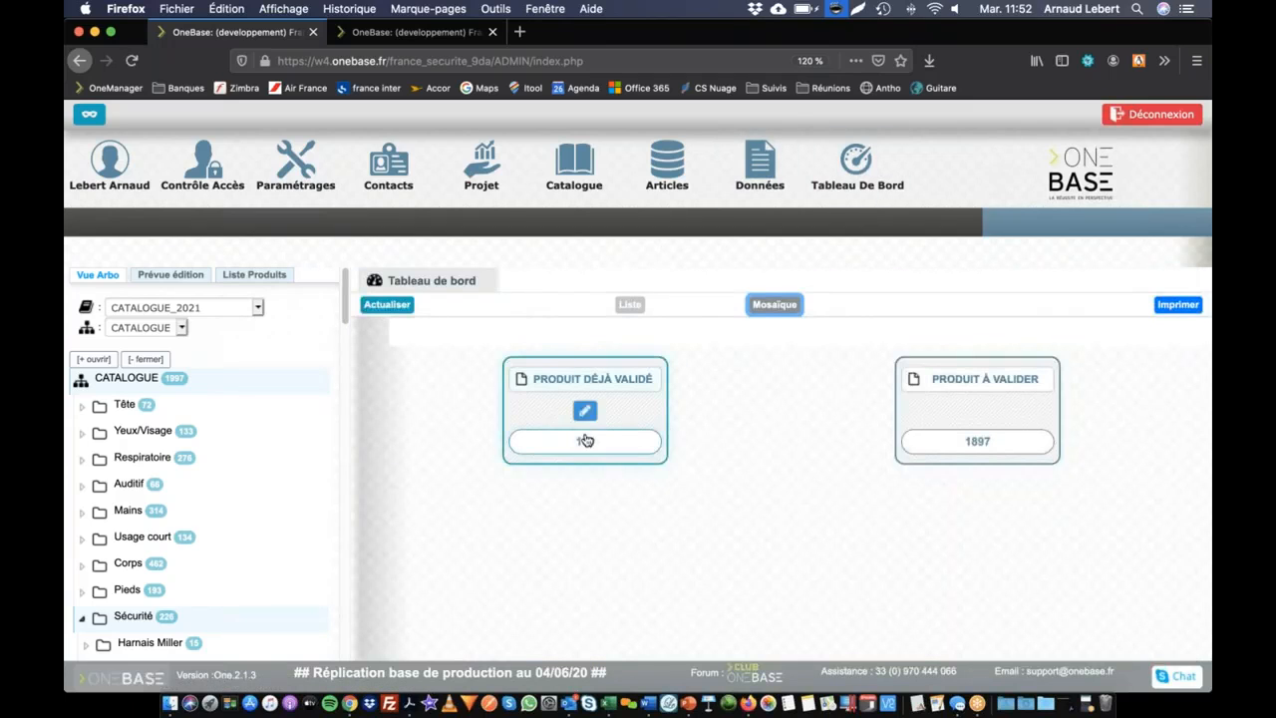
pyautogui.moveTo(943, 370)
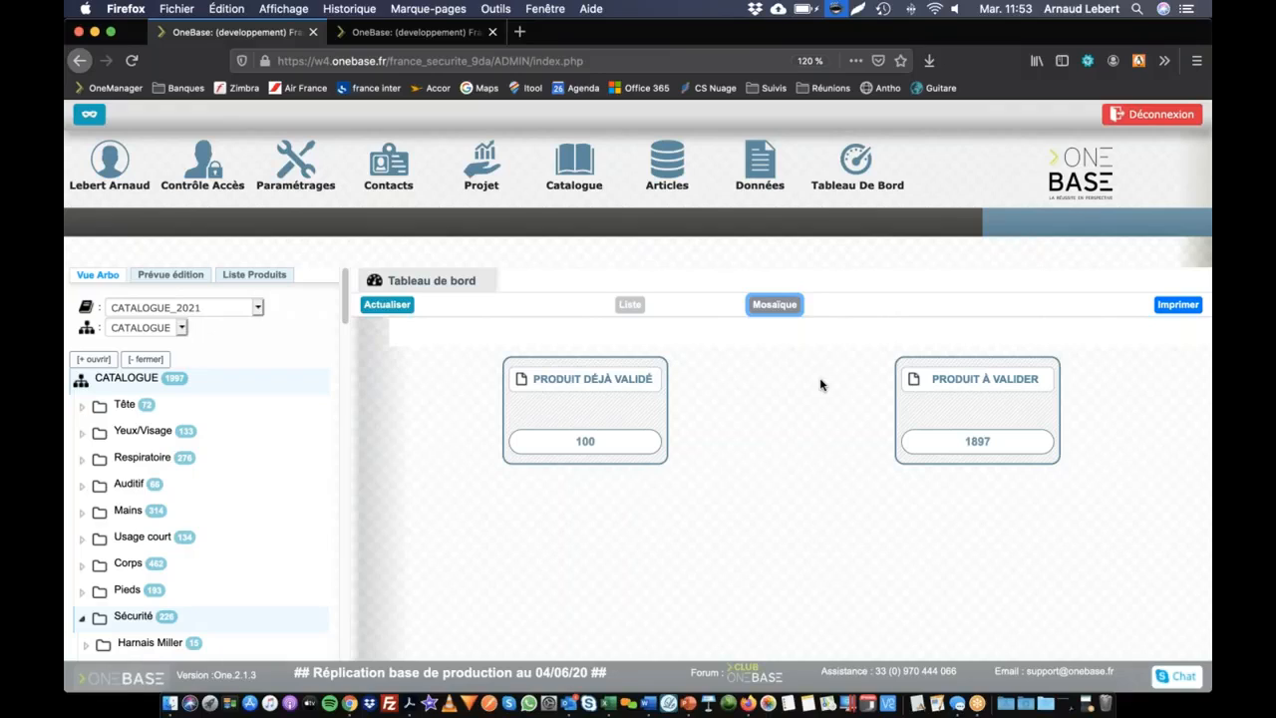
# Step: Restrict the catalogue's Arborescence filter to the chapter "Hygiène" and apply the filters
pyautogui.scroll(-10, 170, 370)
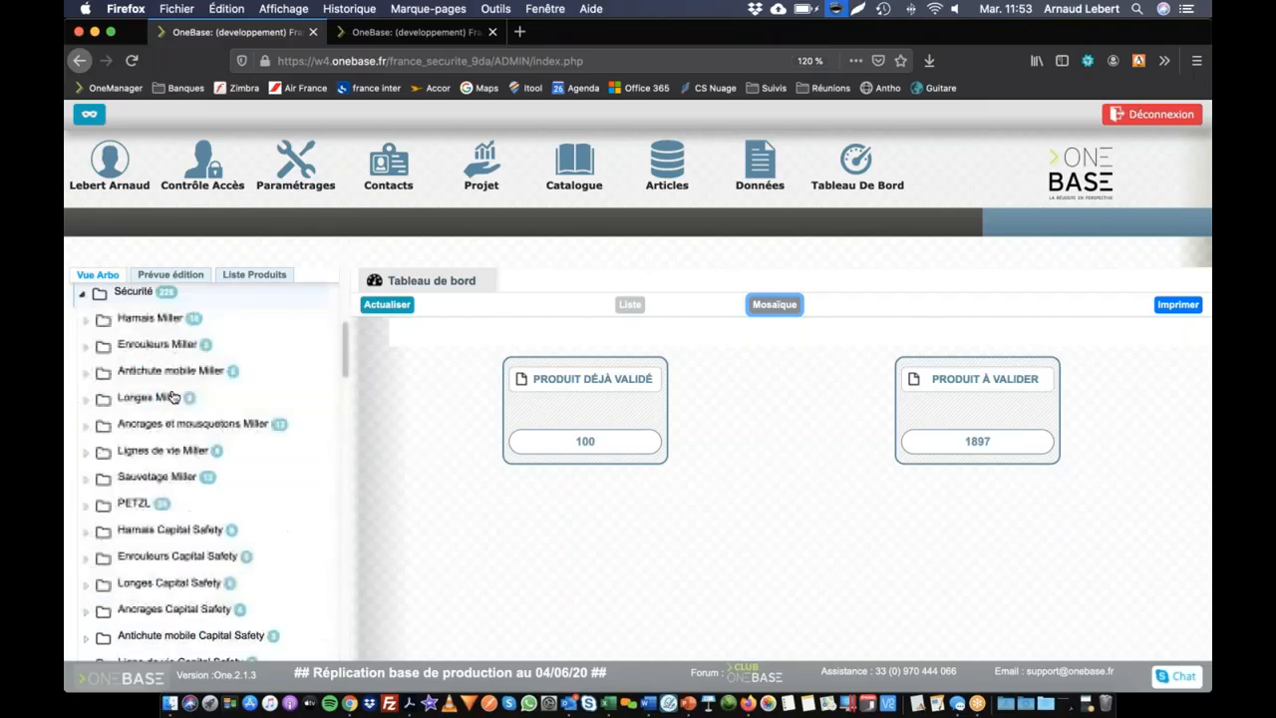
pyautogui.scroll(-10, 176, 403)
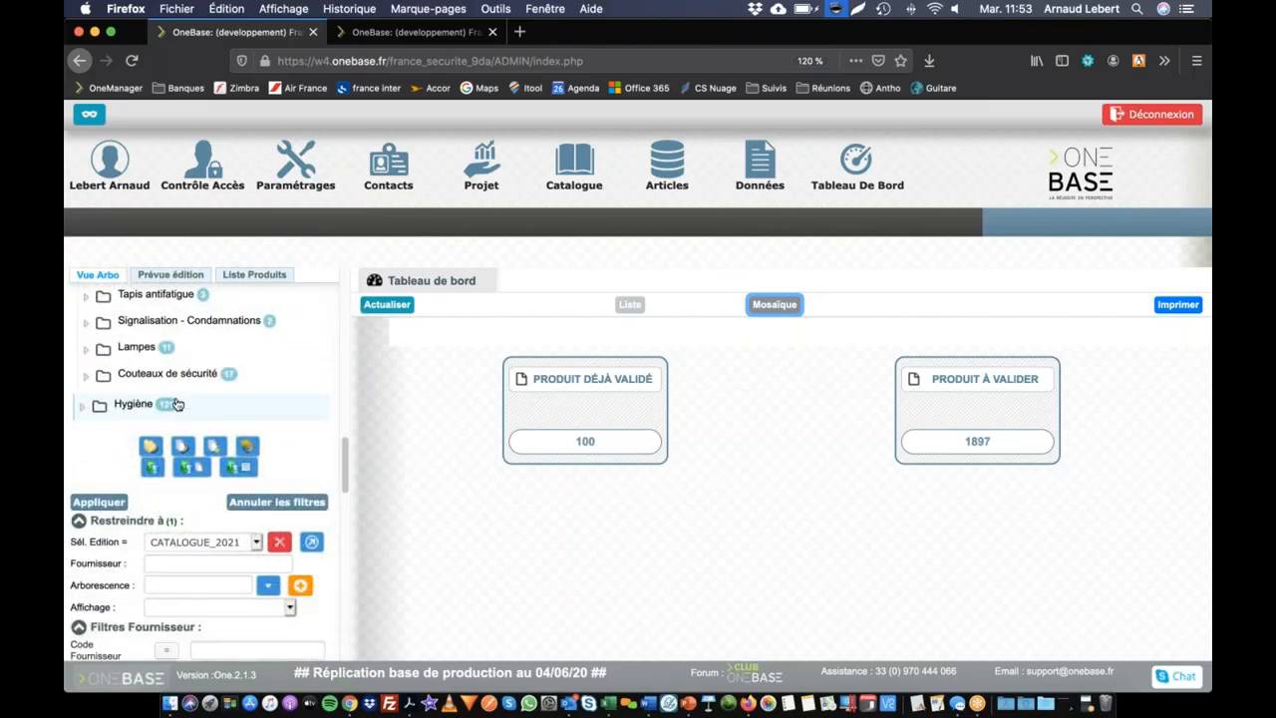
pyautogui.scroll(-4, 177, 403)
pyautogui.moveTo(554, 395)
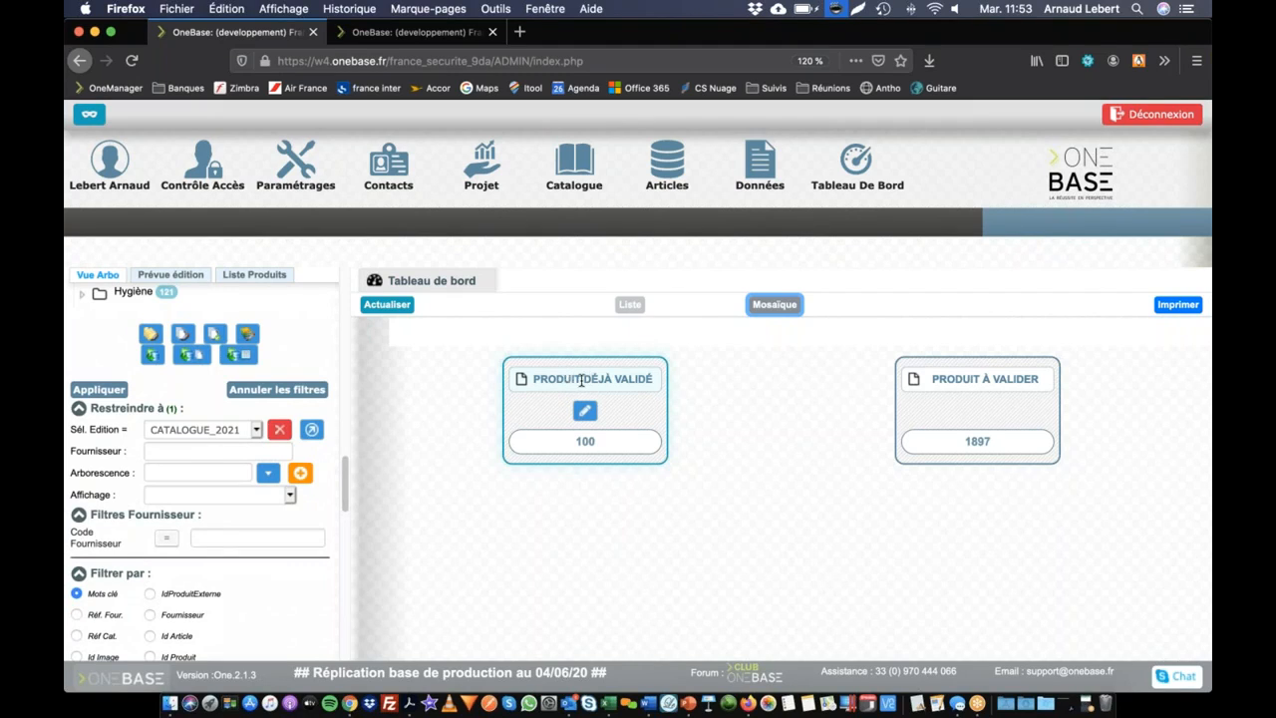
pyautogui.scroll(5, 176, 404)
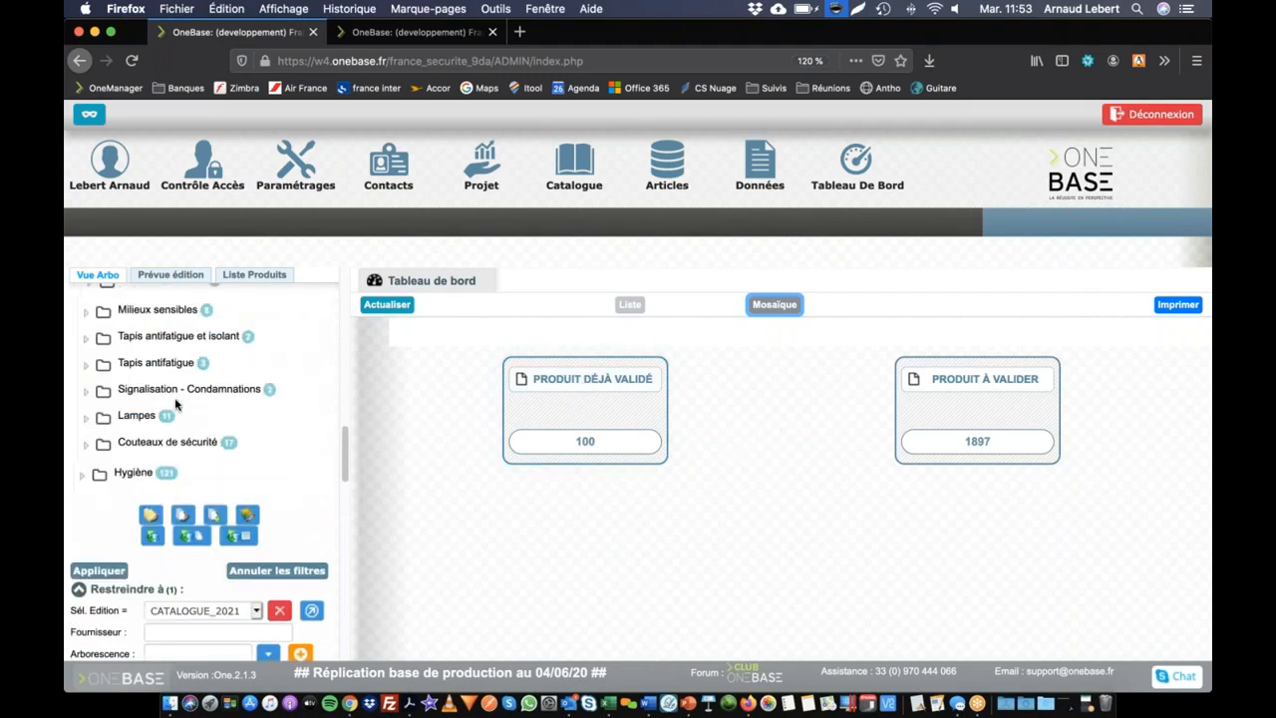
pyautogui.scroll(-2, 176, 403)
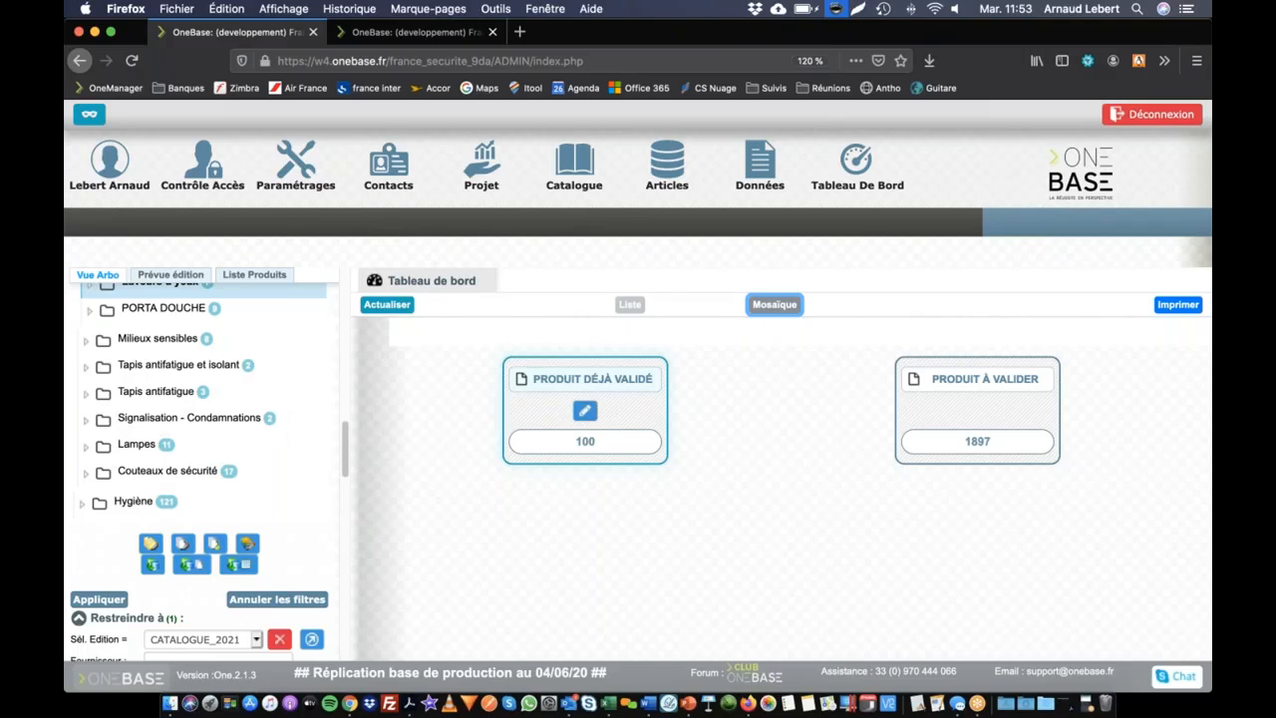
pyautogui.scroll(-6, 170, 524)
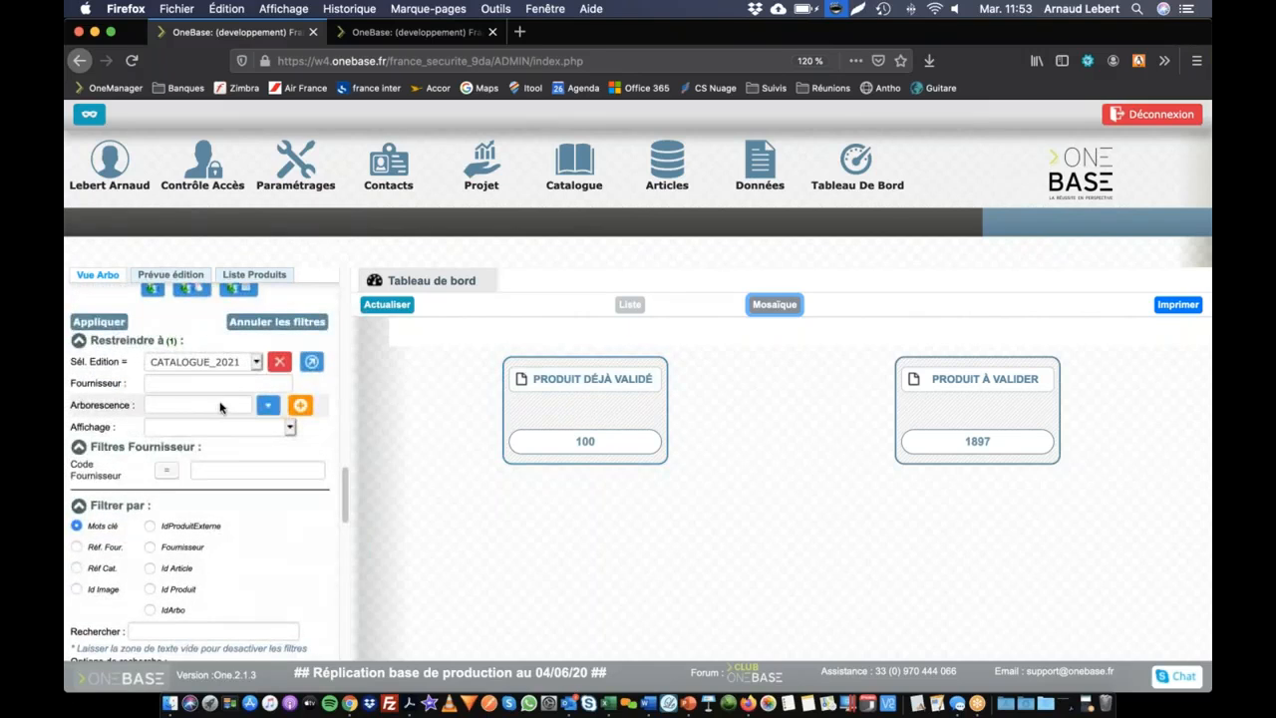
pyautogui.click(268, 405)
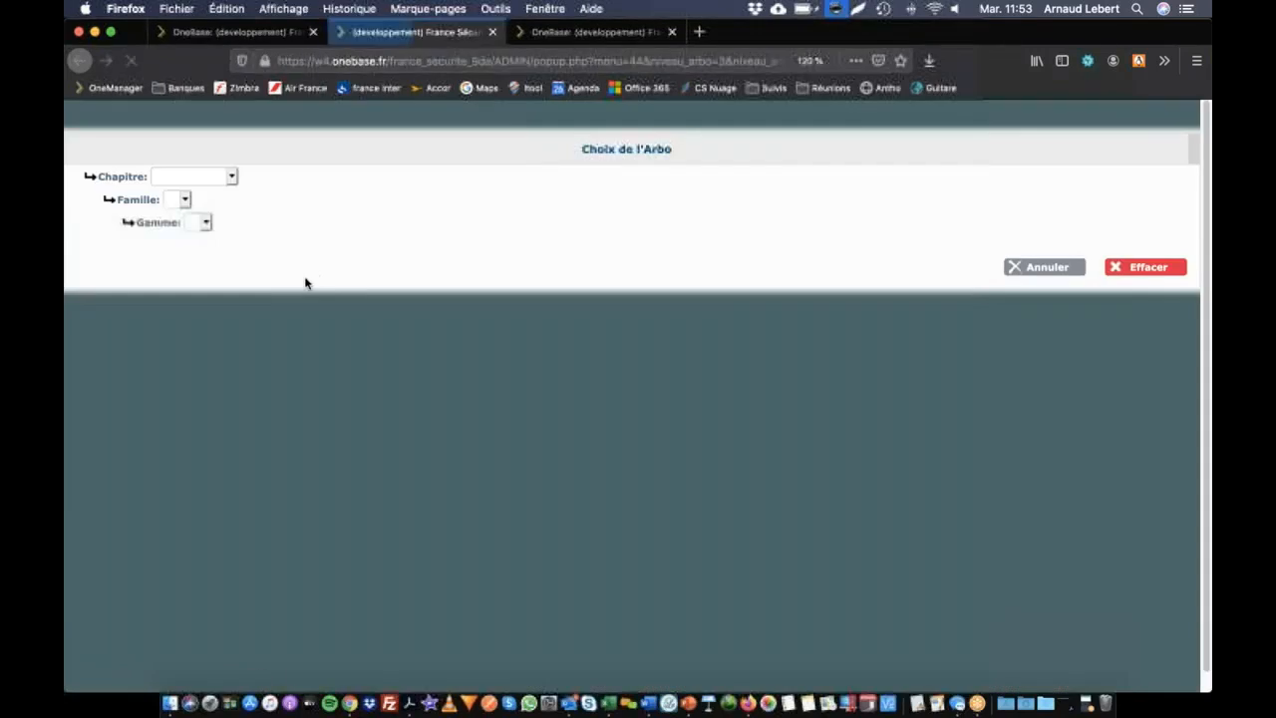
pyautogui.click(189, 180)
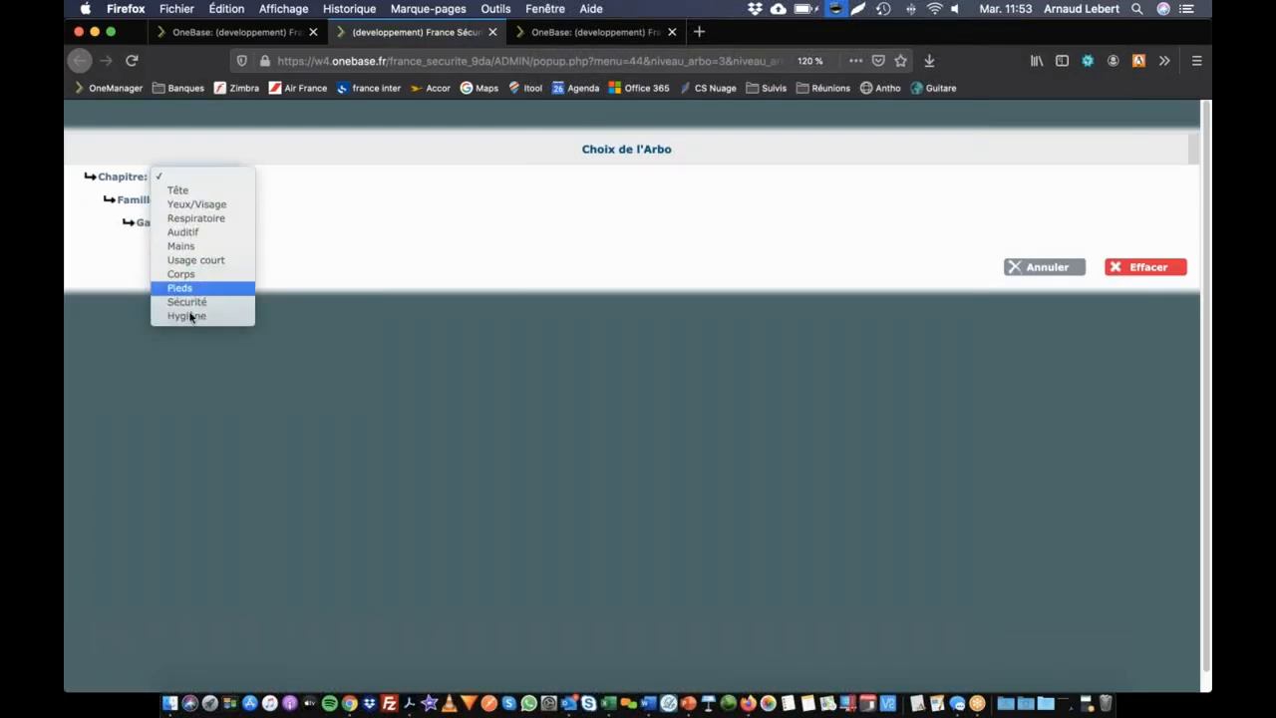
pyautogui.click(189, 315)
pyautogui.click(1146, 266)
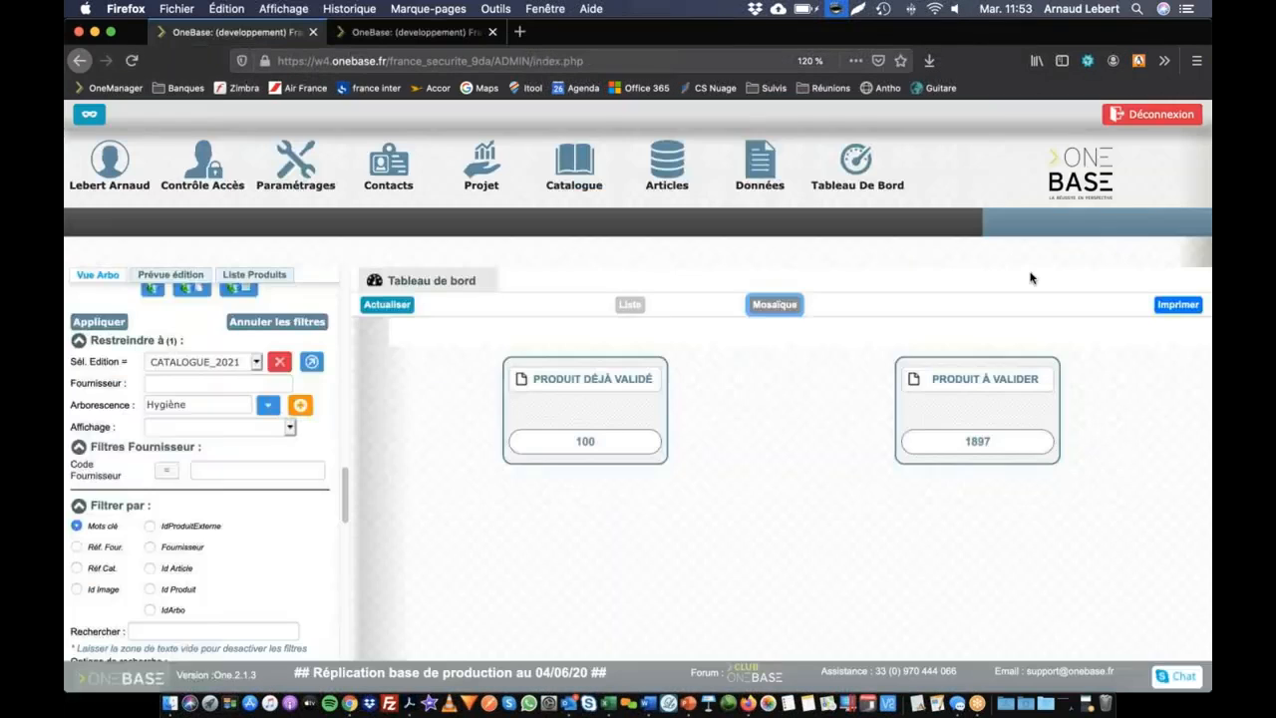
pyautogui.click(98, 321)
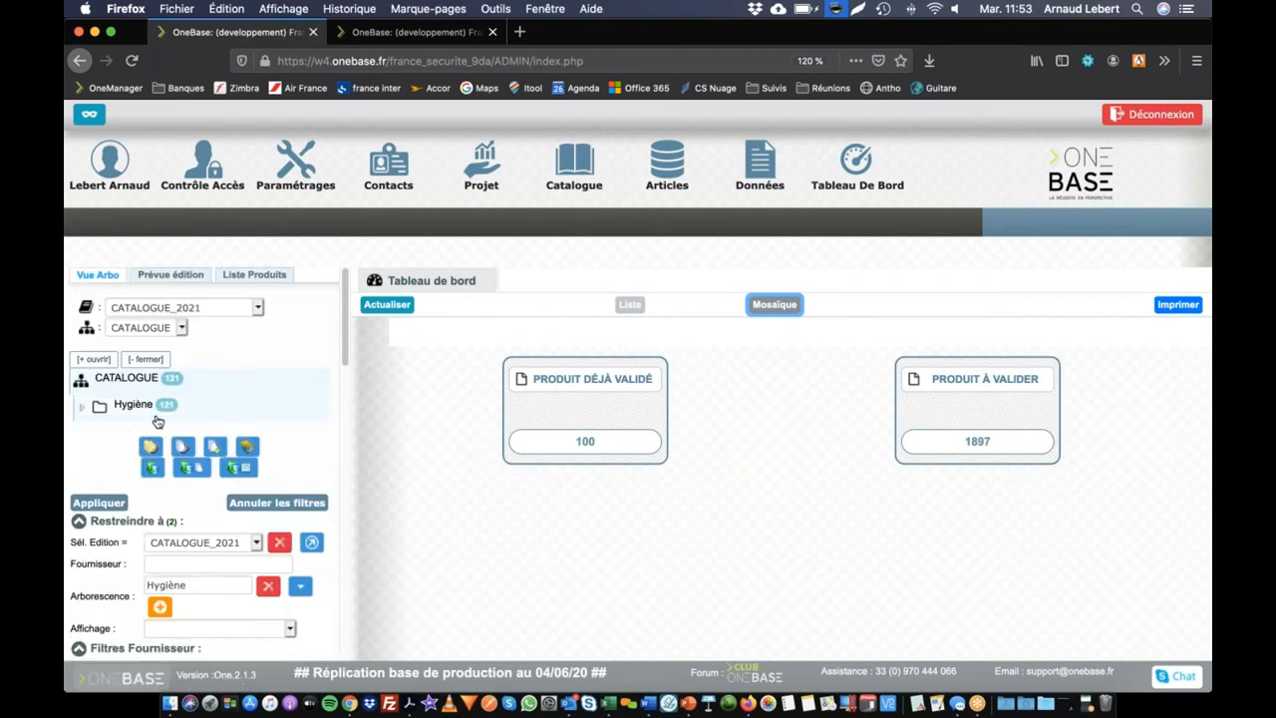
# Step: Start a new indicator from the current catalogue filters and replace its code's number suffix with "VALIDER_HYGIENE"
pyautogui.scroll(-10, 138, 415)
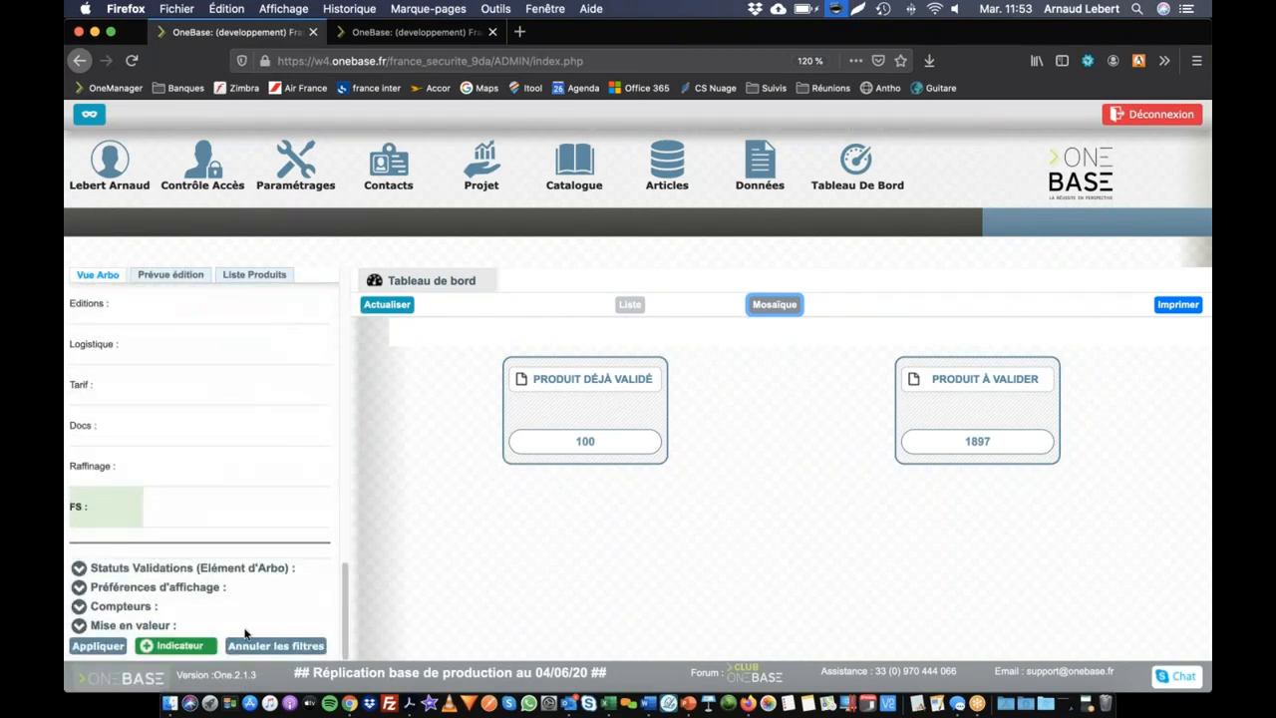
pyautogui.click(181, 647)
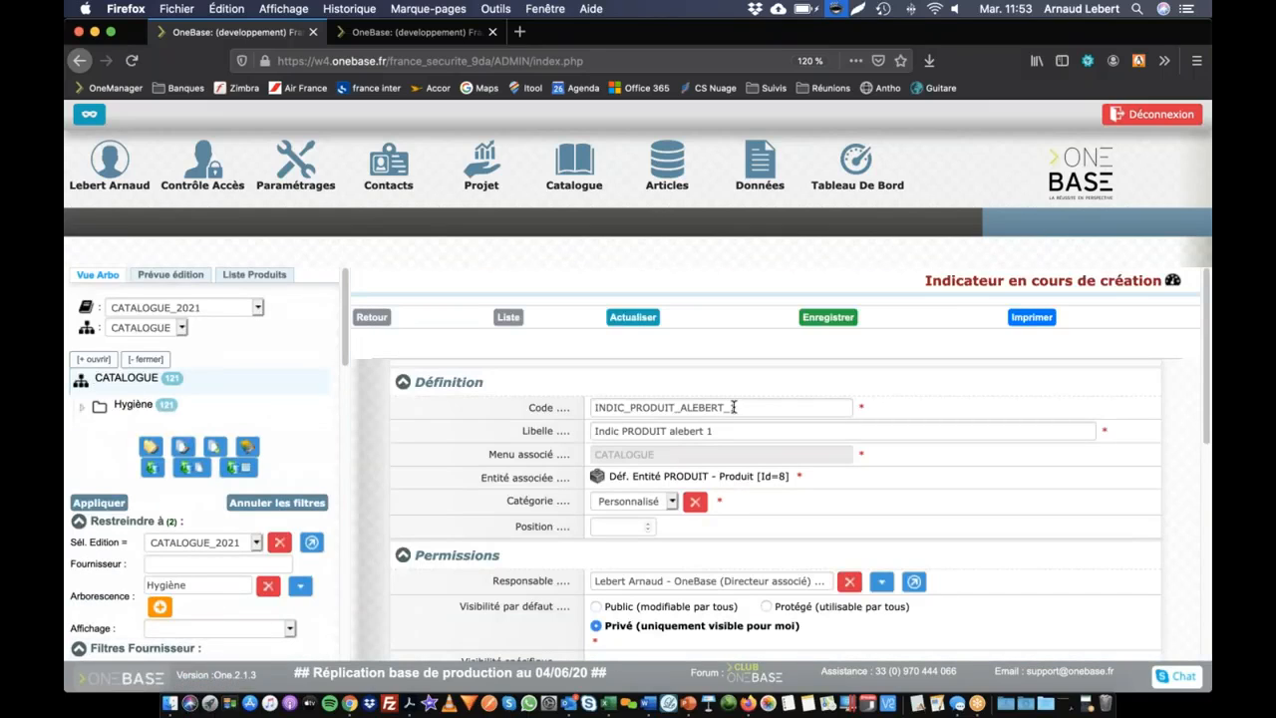
pyautogui.click(733, 409)
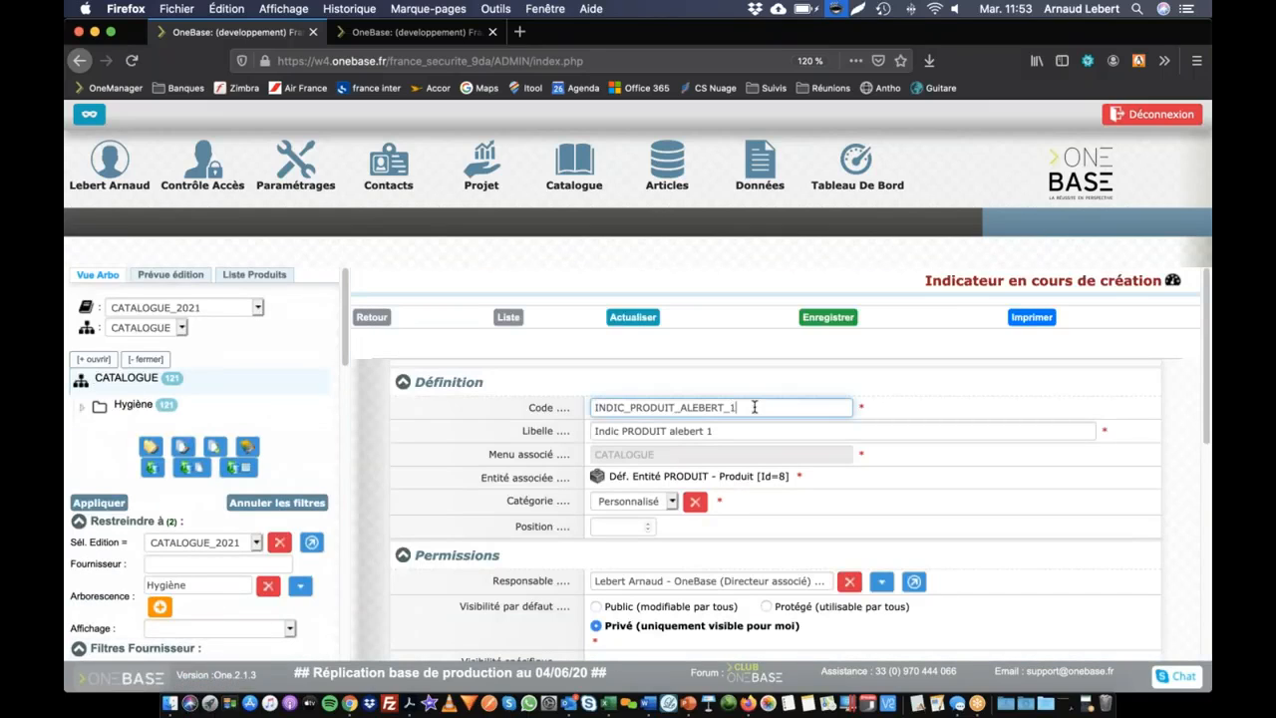
pyautogui.write('Palm')
pyautogui.press('BackSpace')
pyautogui.write('er Hygiène')
# Step: Set the new indicator's Libelle to "Produit Hygiène Validé"
pyautogui.moveTo(718, 431); pyautogui.dragTo(556, 436)
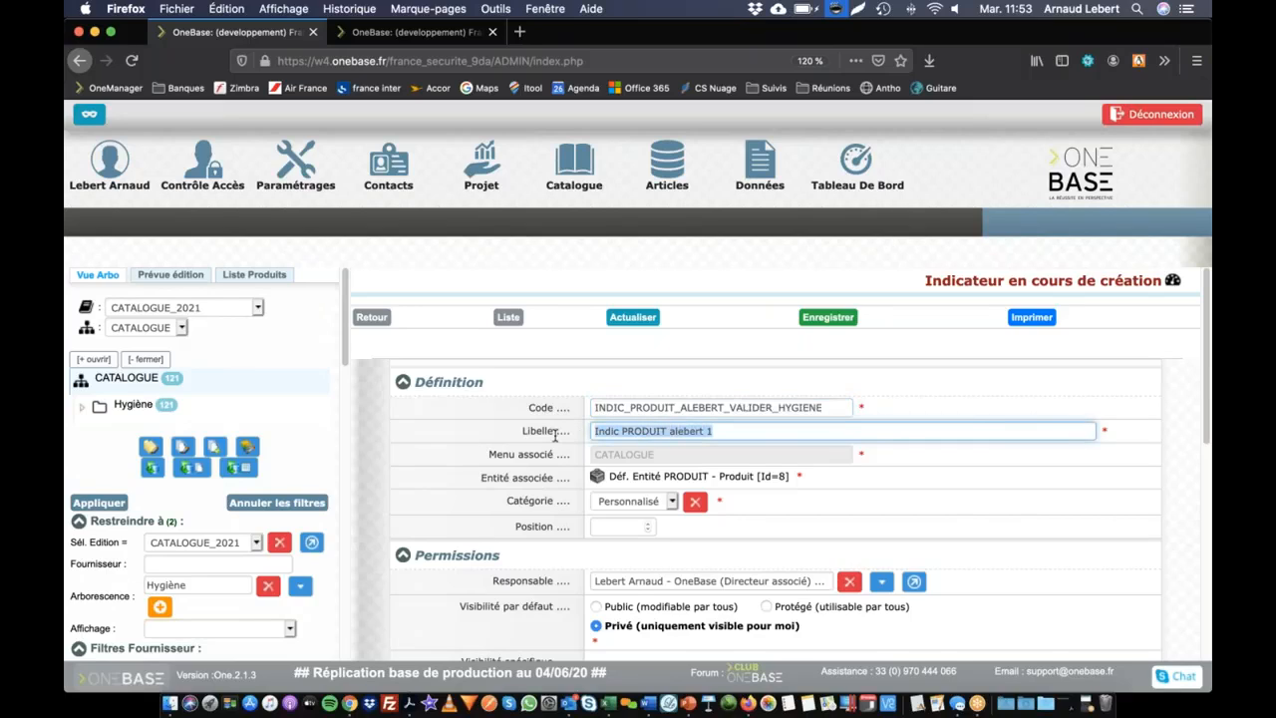
pyautogui.write('Produit')
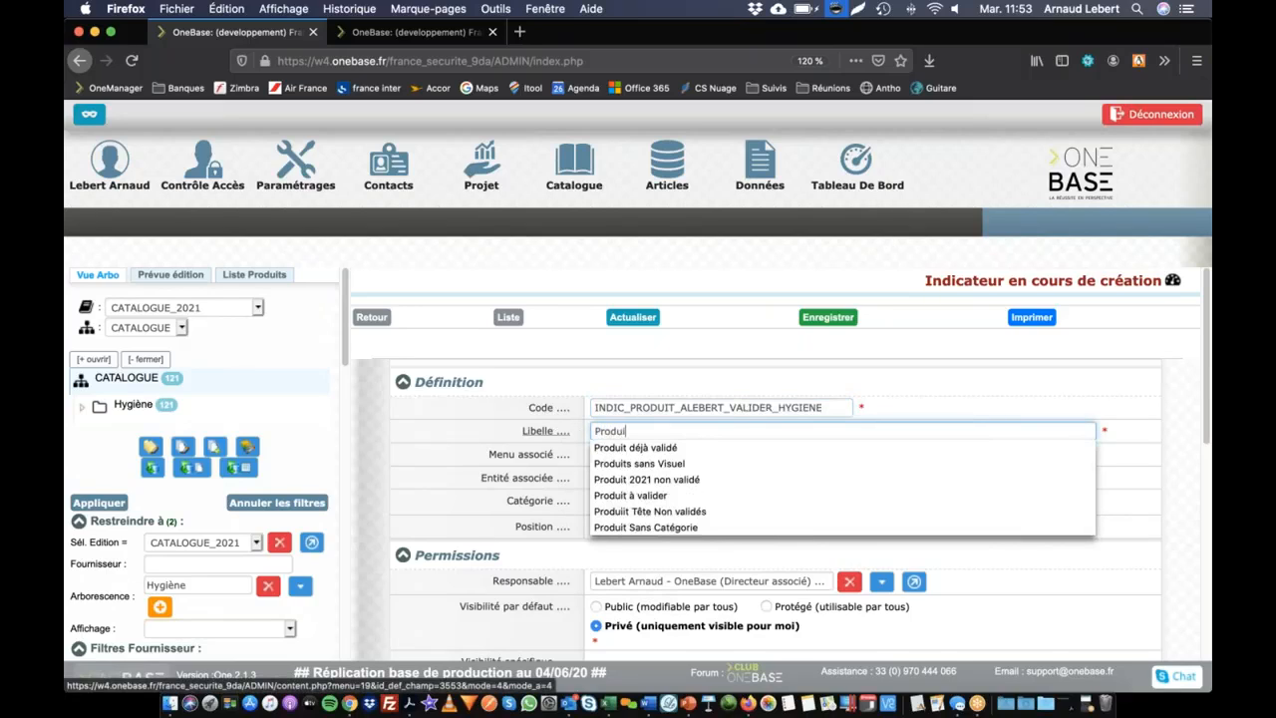
pyautogui.write(' Hyd')
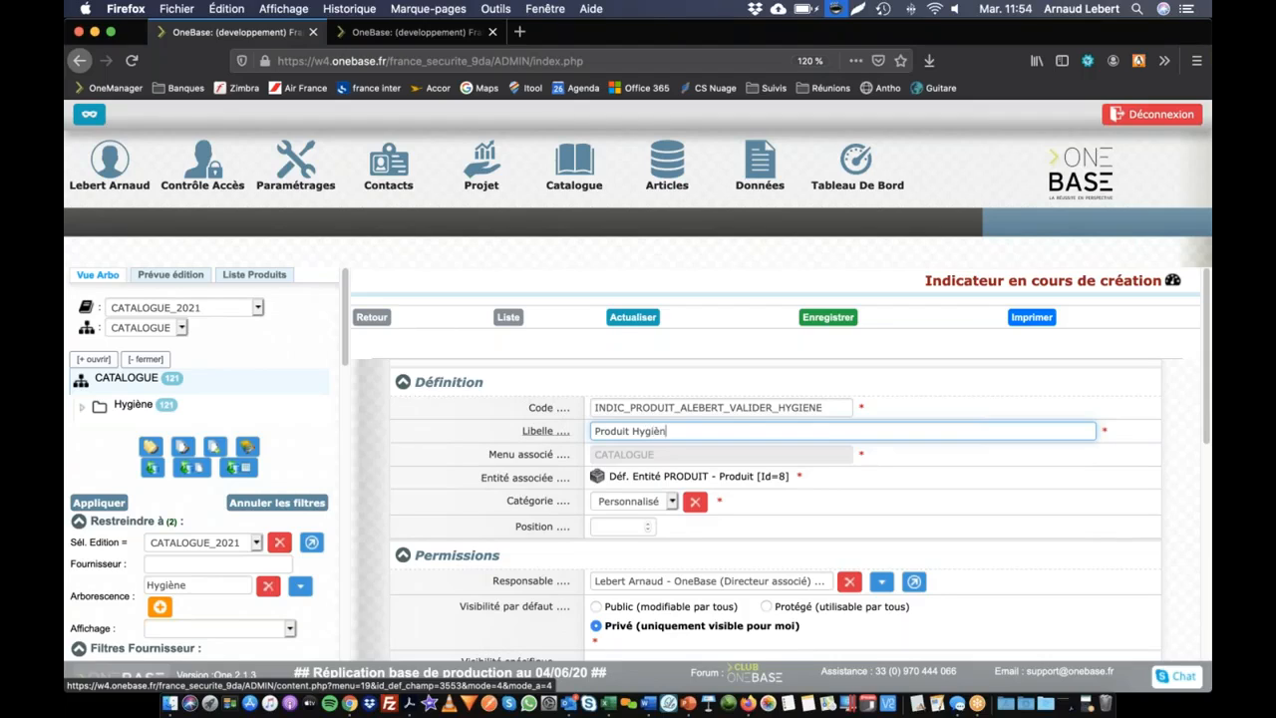
pyautogui.write('iène Validé')
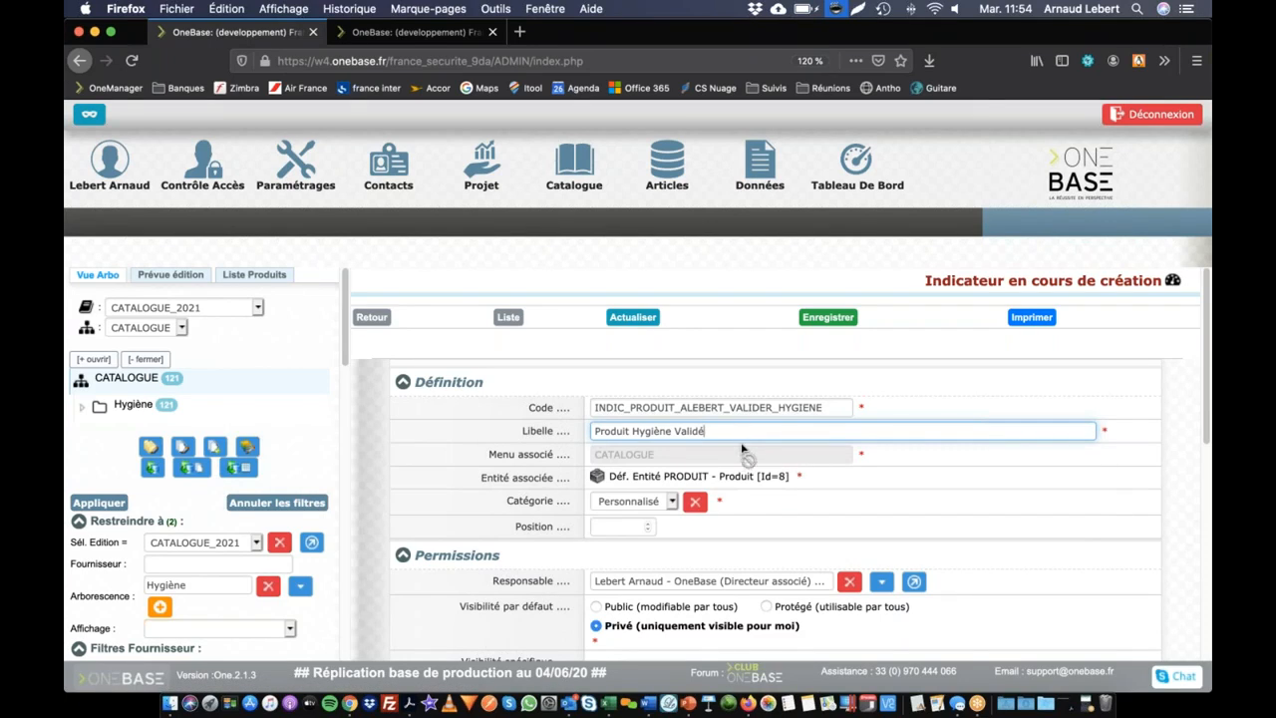
# Step: Save the new Hygiène indicator with its generated Filtres code and return to the dashboard
pyautogui.scroll(-10, 742, 450)
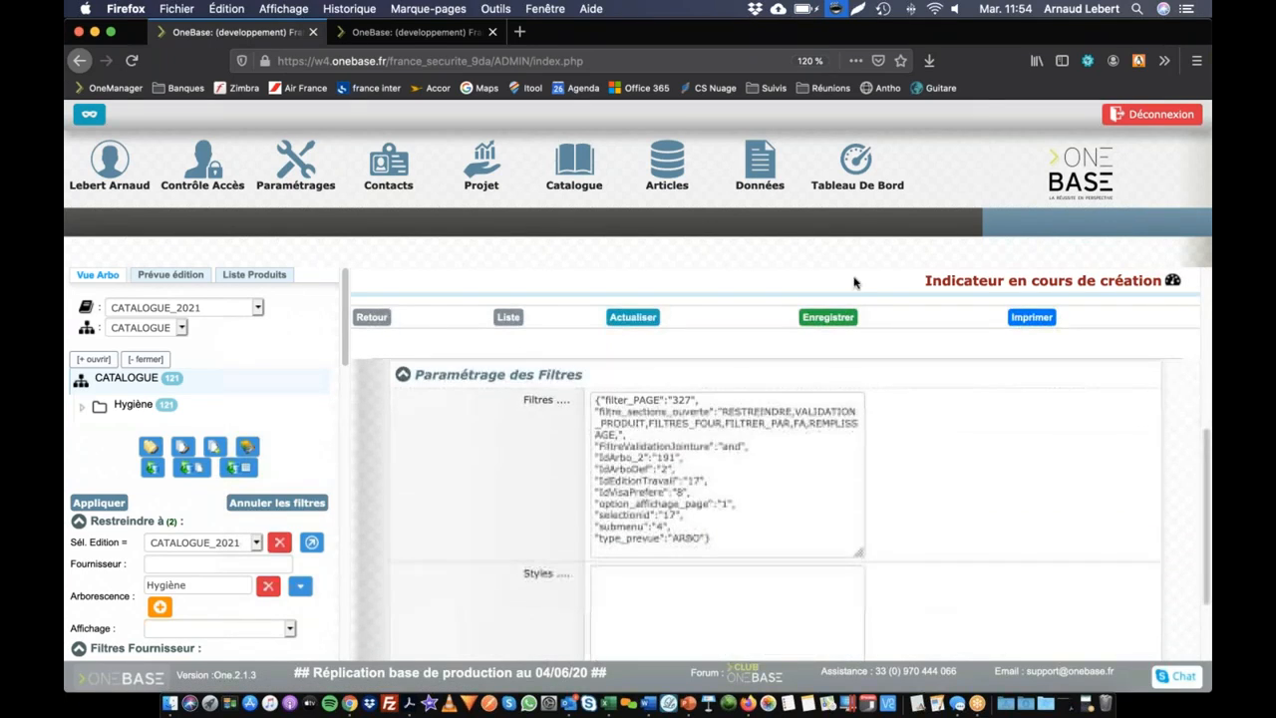
pyautogui.click(840, 319)
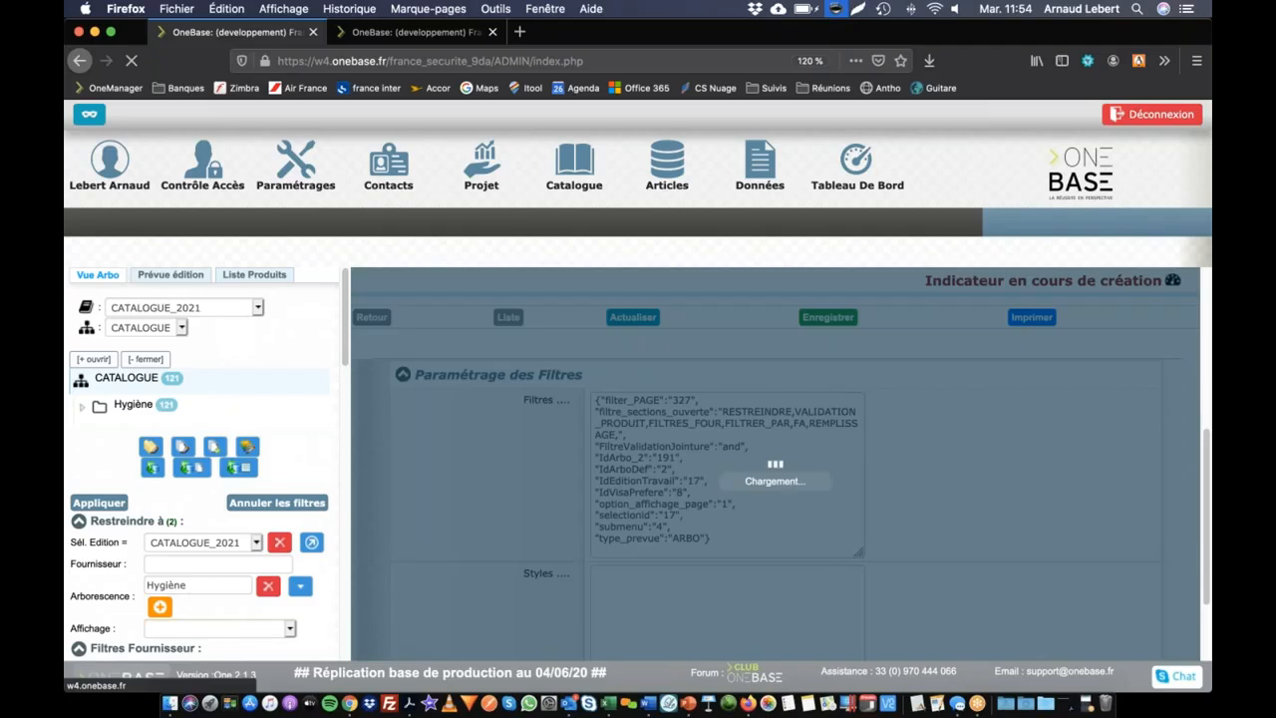
pyautogui.click(856, 167)
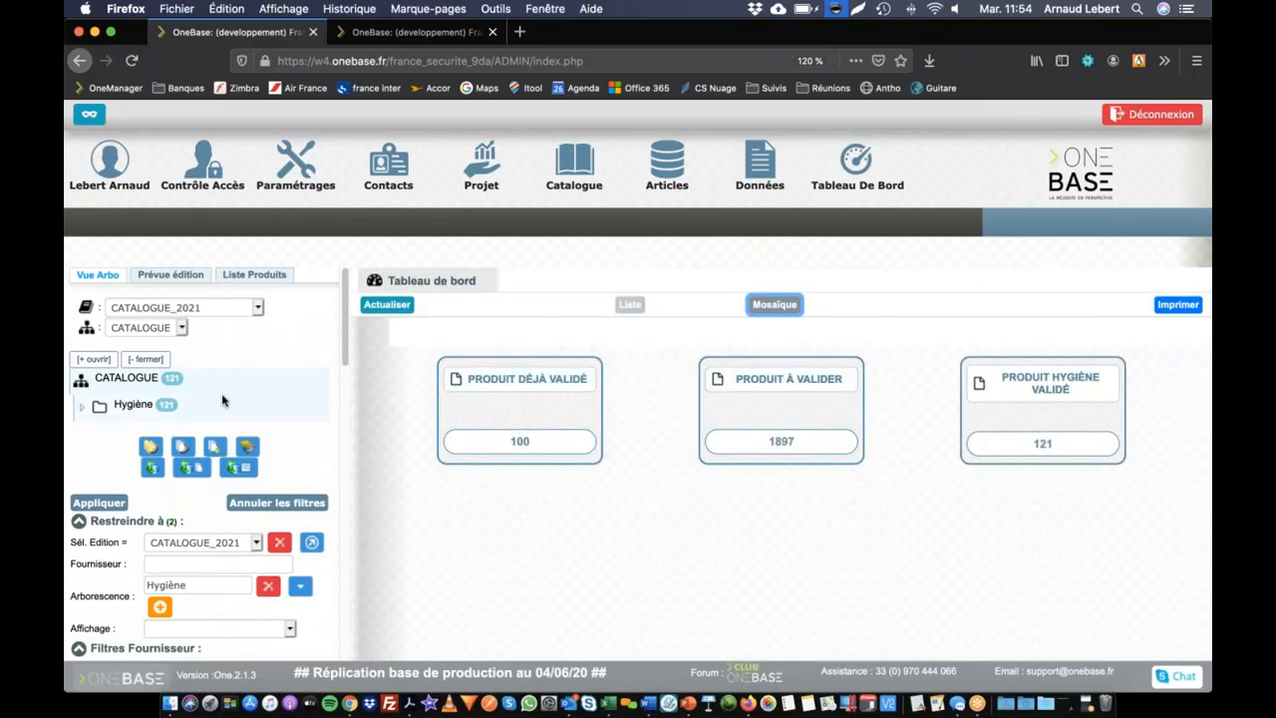
# Step: Restrict the Hygiène catalogue products to the FS validation status "Indéfini" and apply the filters
pyautogui.scroll(-6, 199, 459)
pyautogui.scroll(-6, 226, 401)
pyautogui.scroll(5, 225, 400)
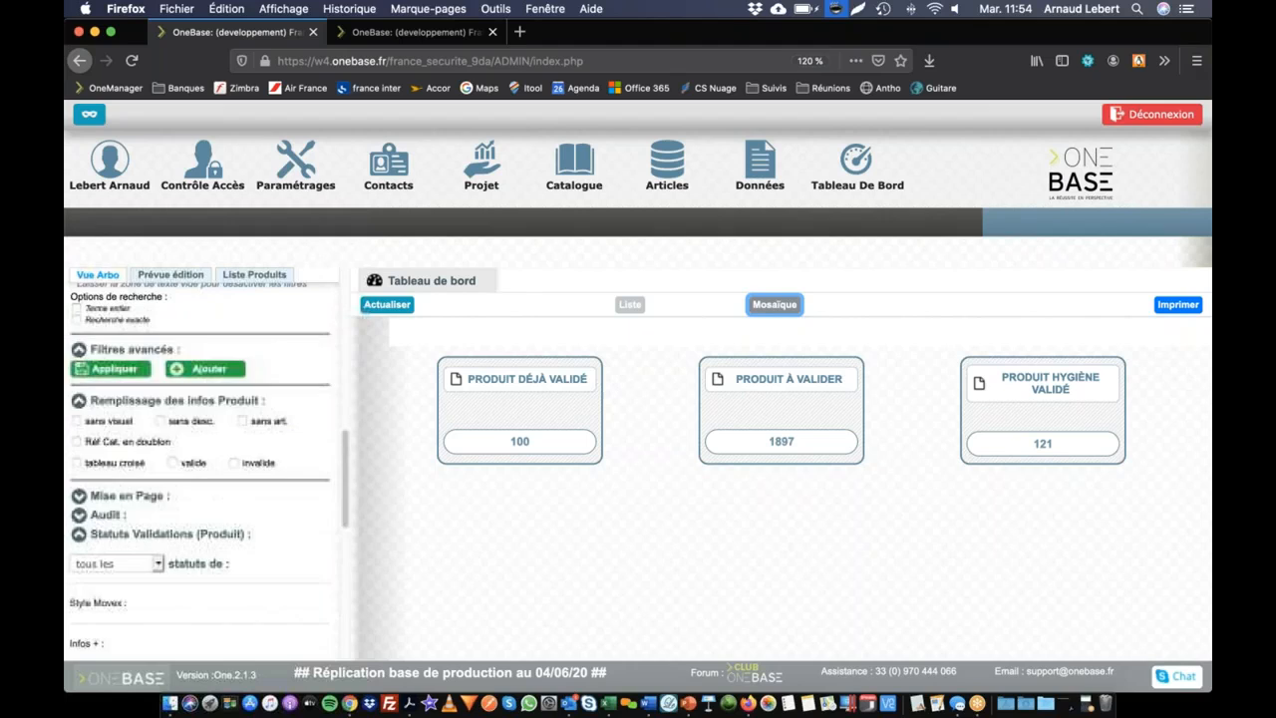
pyautogui.scroll(5, 226, 401)
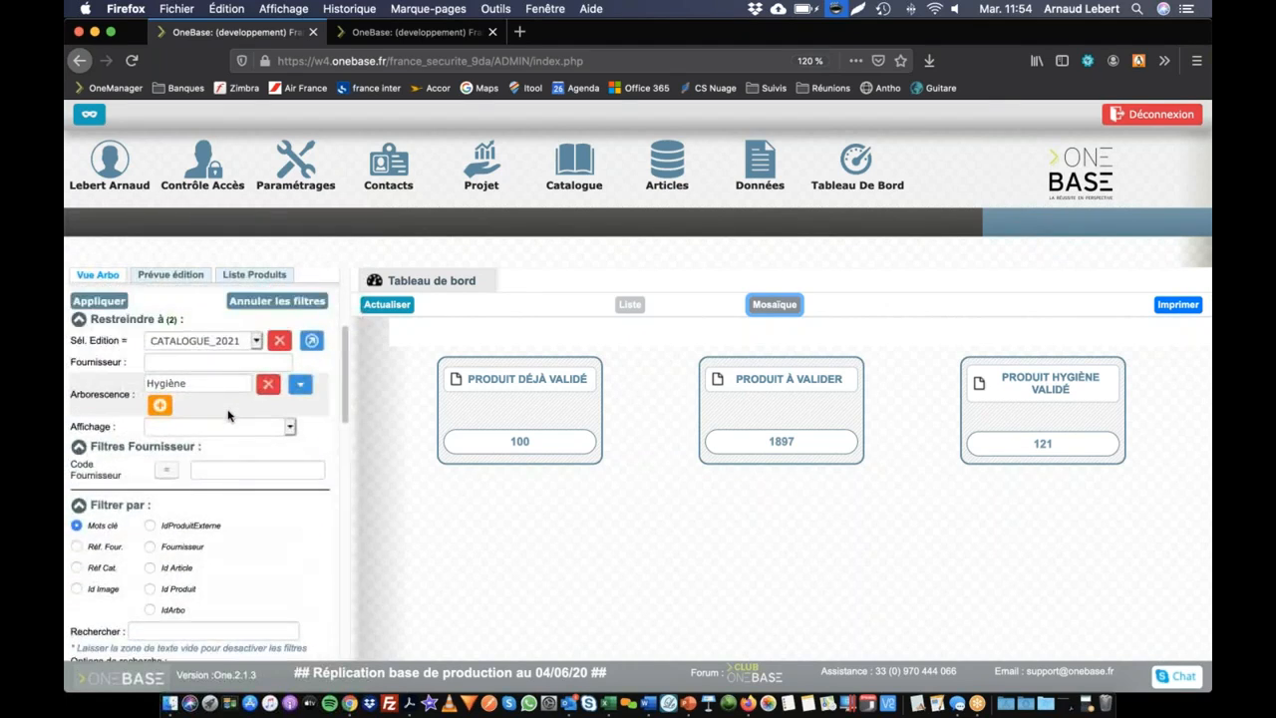
pyautogui.scroll(-10, 225, 401)
pyautogui.scroll(-3, 240, 458)
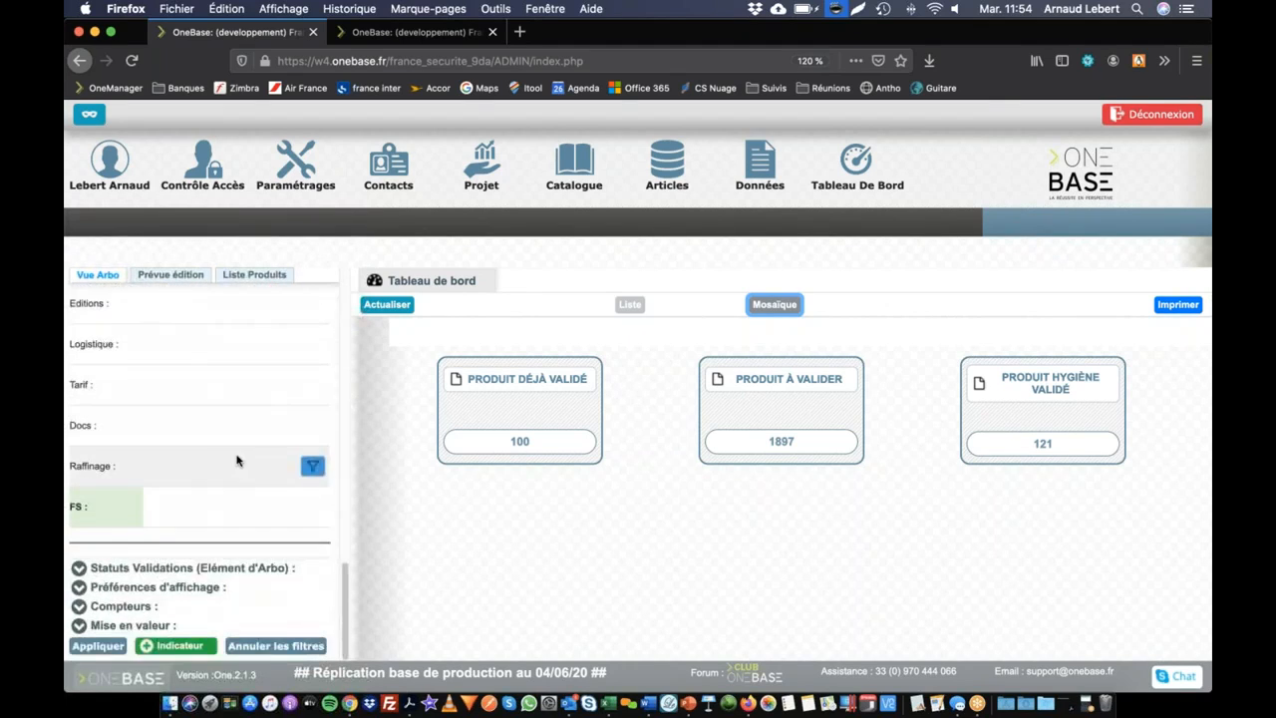
pyautogui.click(314, 510)
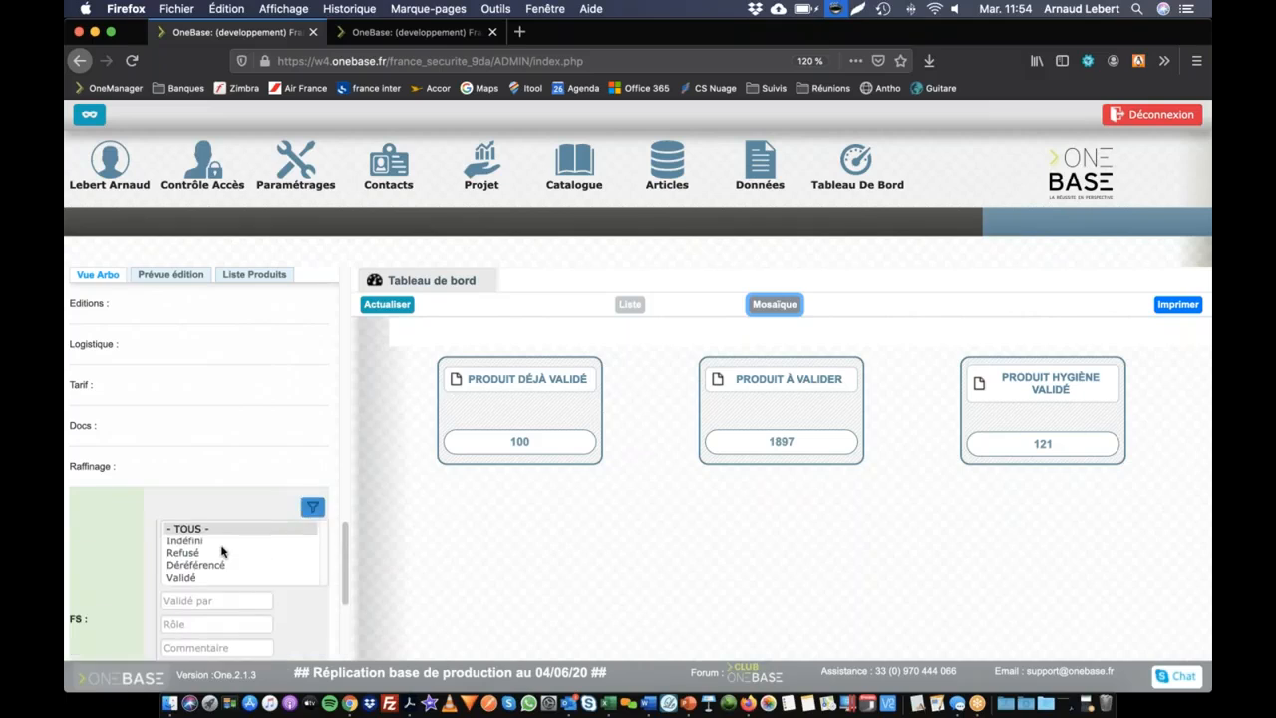
pyautogui.click(224, 544)
pyautogui.scroll(-2, 175, 598)
pyautogui.scroll(-2, 175, 598)
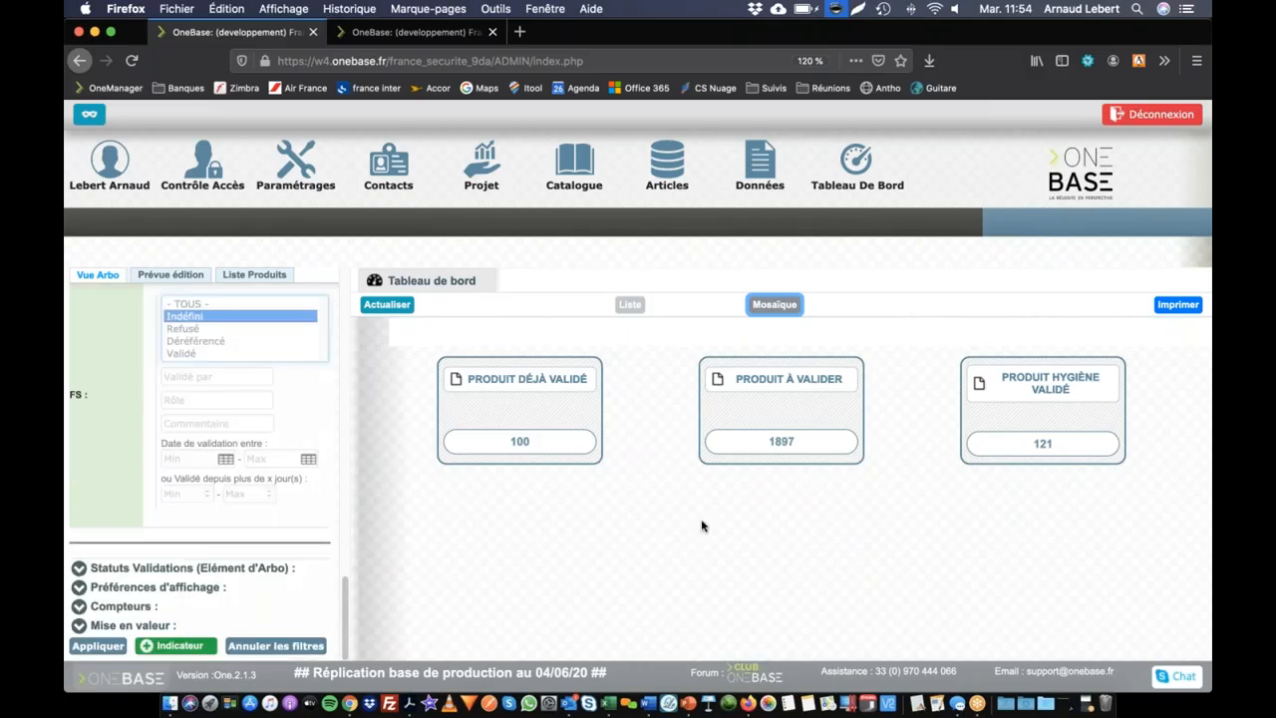
pyautogui.click(94, 647)
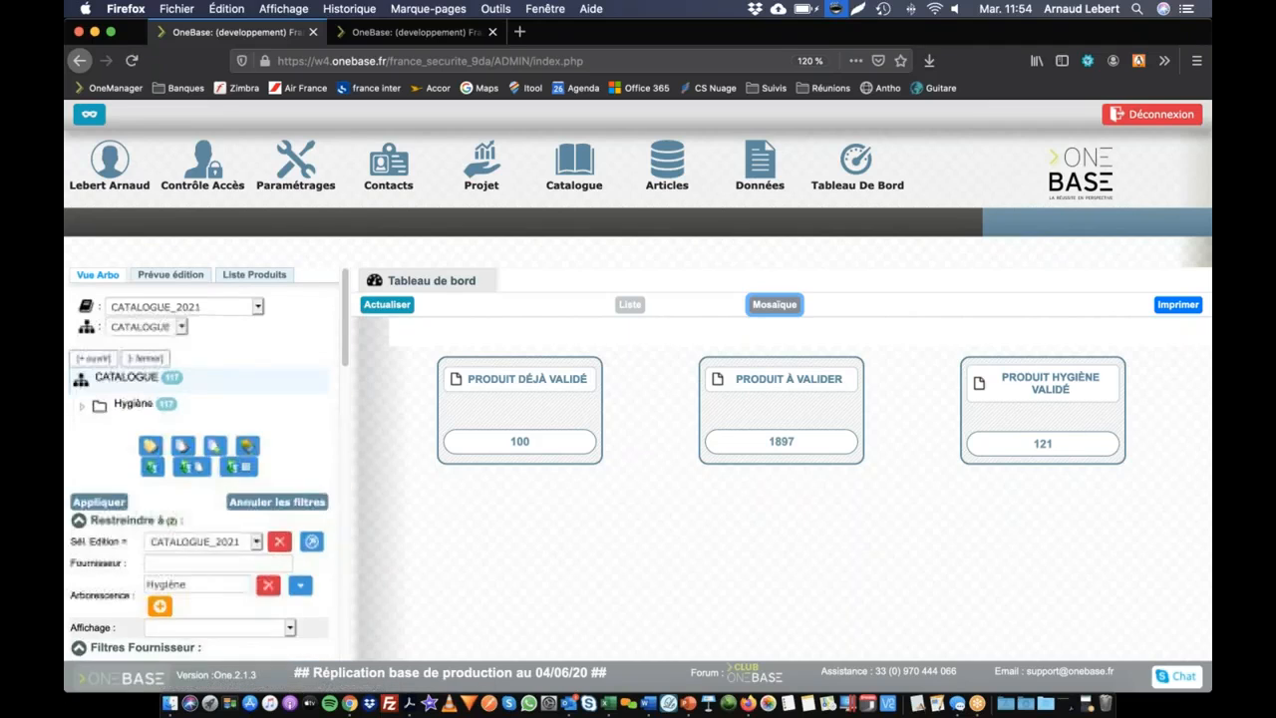
# Step: Start a new indicator from the current catalogue filters and copy its entire generated Filtres code
pyautogui.click(219, 658)
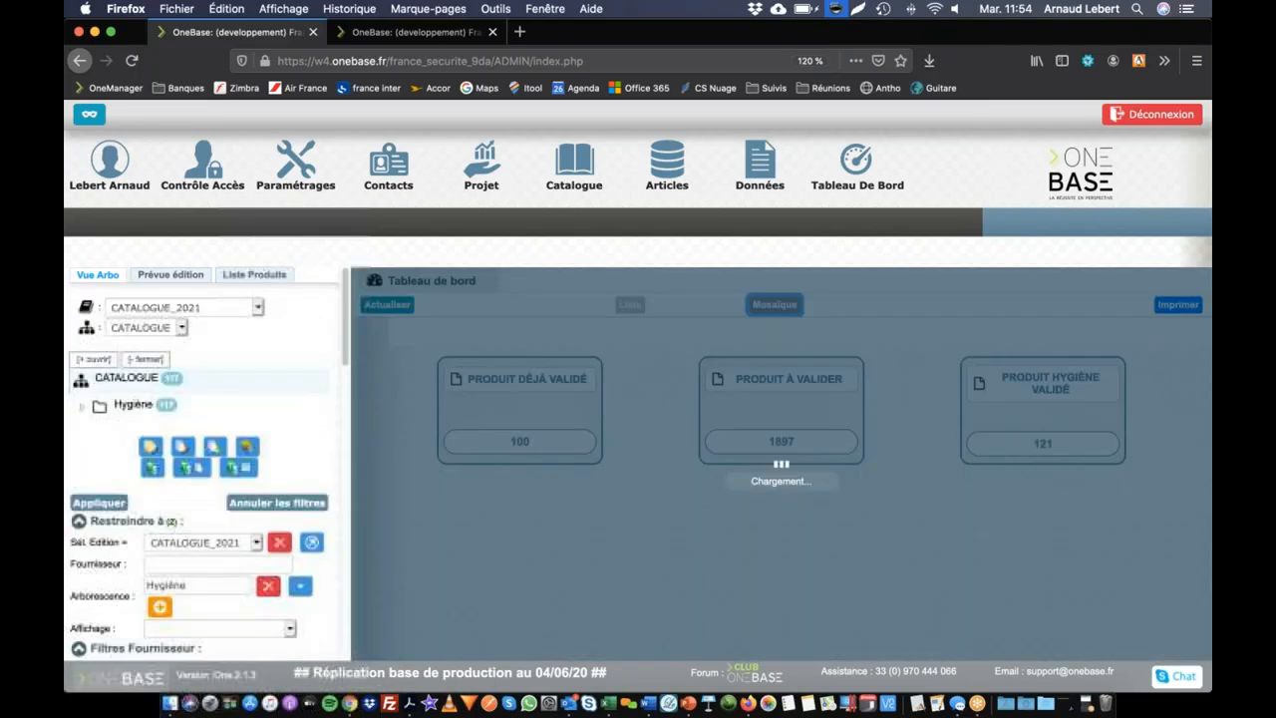
pyautogui.scroll(-15, 602, 495)
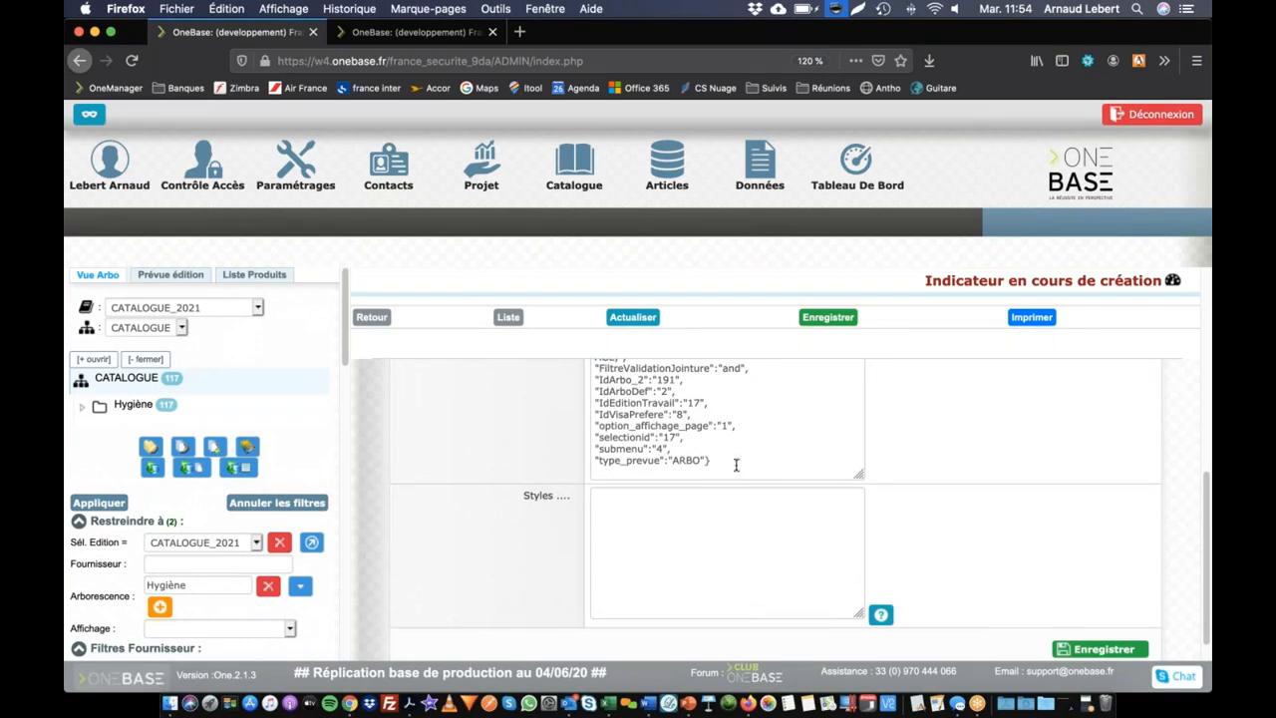
pyautogui.moveTo(735, 465); pyautogui.dragTo(529, 271)
pyautogui.scroll(2, 612, 429)
pyautogui.press('super+c')
# Step: Open the "Produit Hygiène Validé" indicator from the dashboard for editing and replace its whole Filtres code with the copied code
pyautogui.click(857, 162)
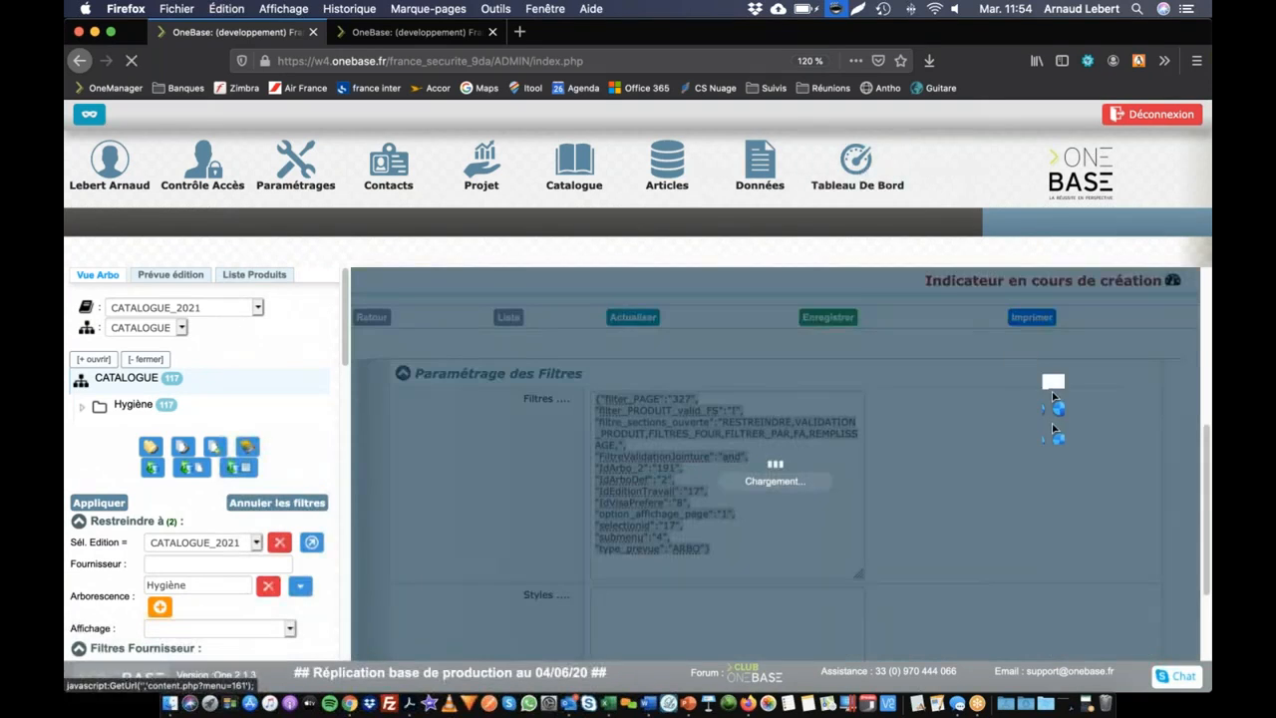
pyautogui.click(1042, 417)
pyautogui.scroll(-20, 732, 505)
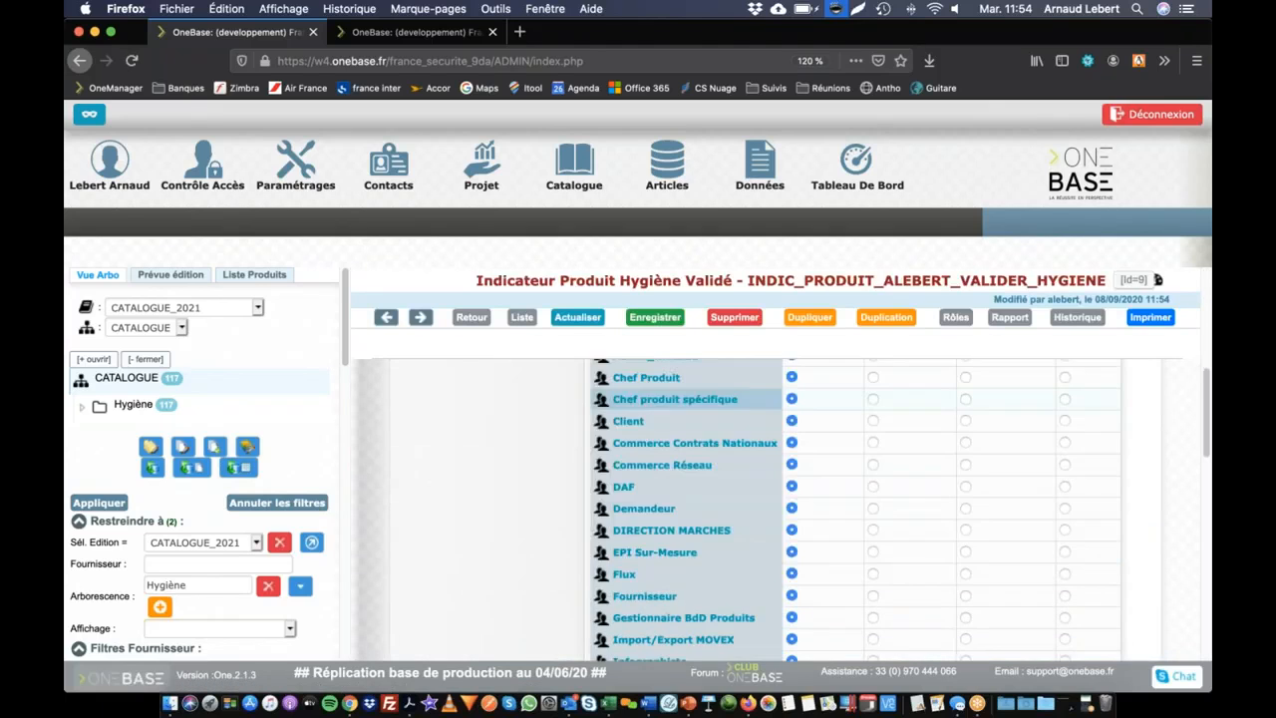
pyautogui.click(761, 539)
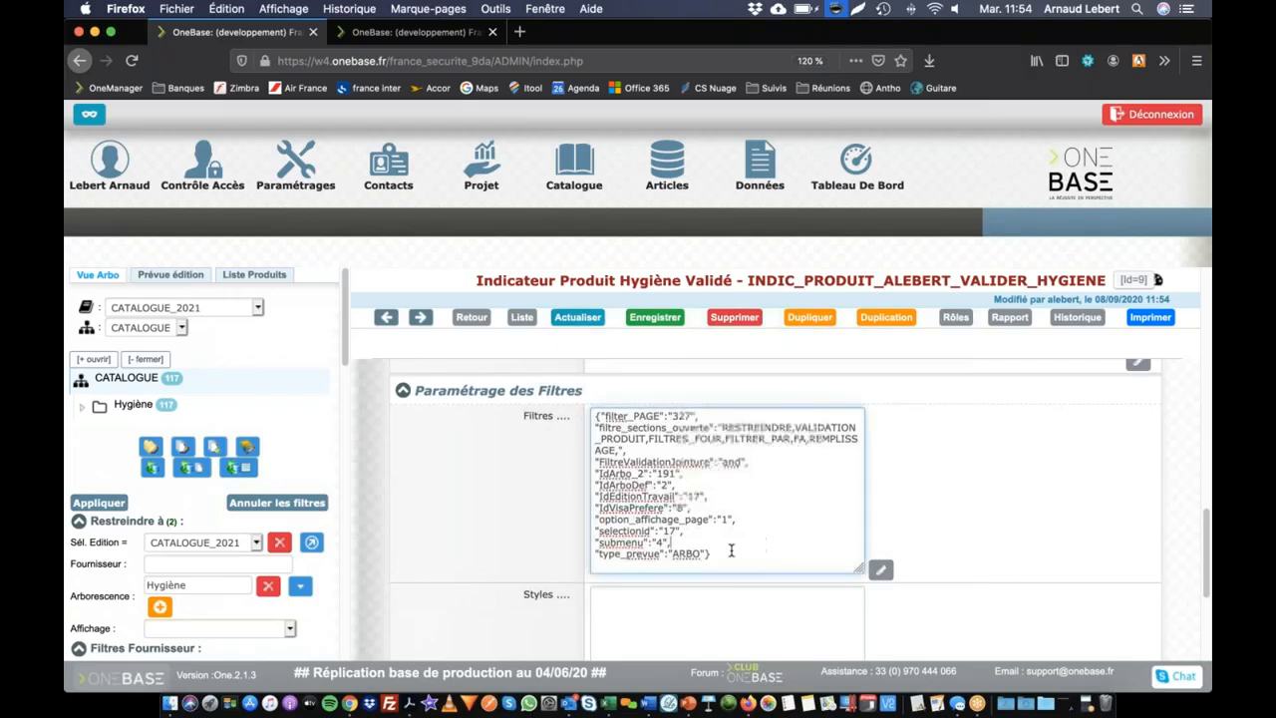
pyautogui.press('super+a')
pyautogui.press('super+v')
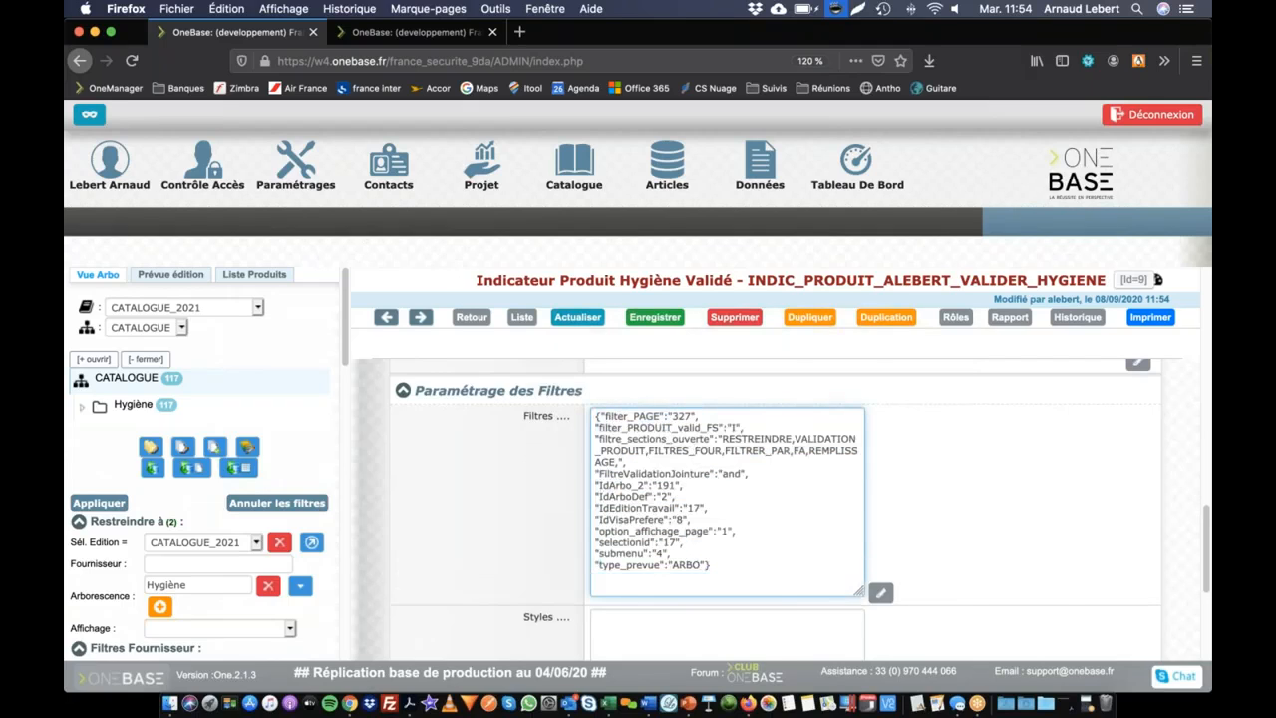
# Step: Save the Hygiène indicator with the Libelle "Produit Hygiène A Valider" and return to the dashboard
pyautogui.scroll(20, 695, 451)
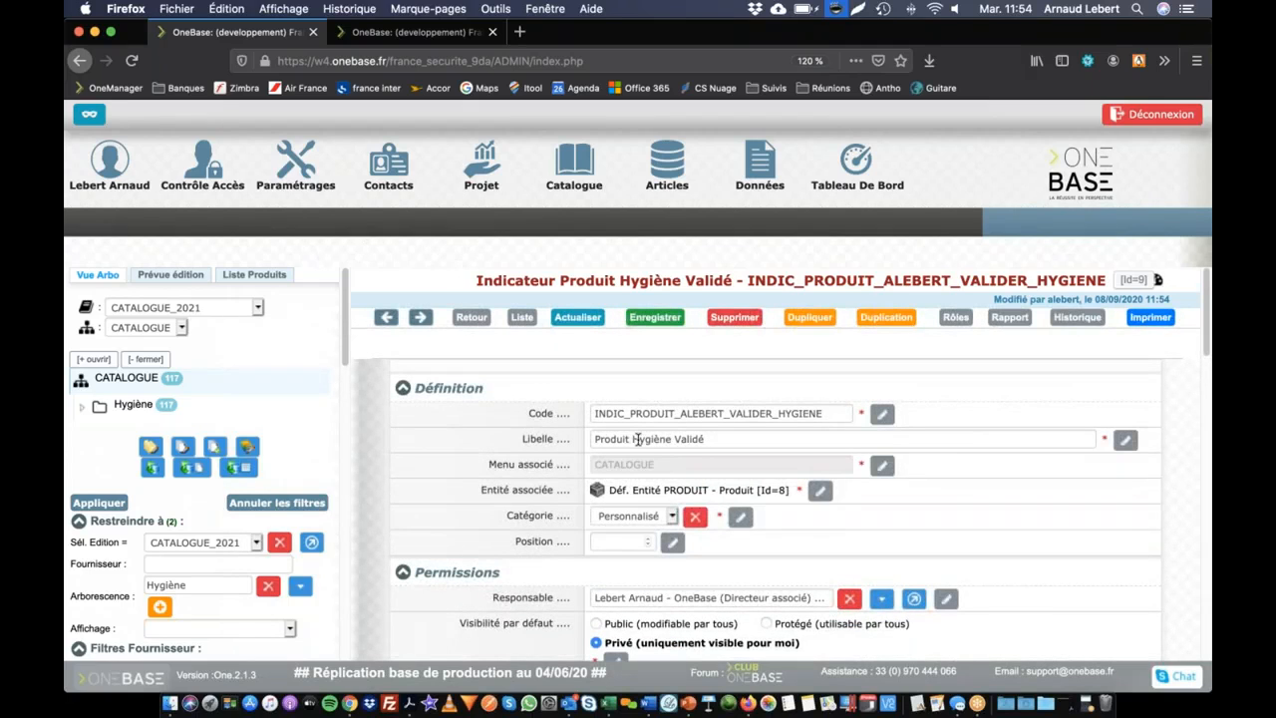
pyautogui.click(687, 442)
pyautogui.write('A')
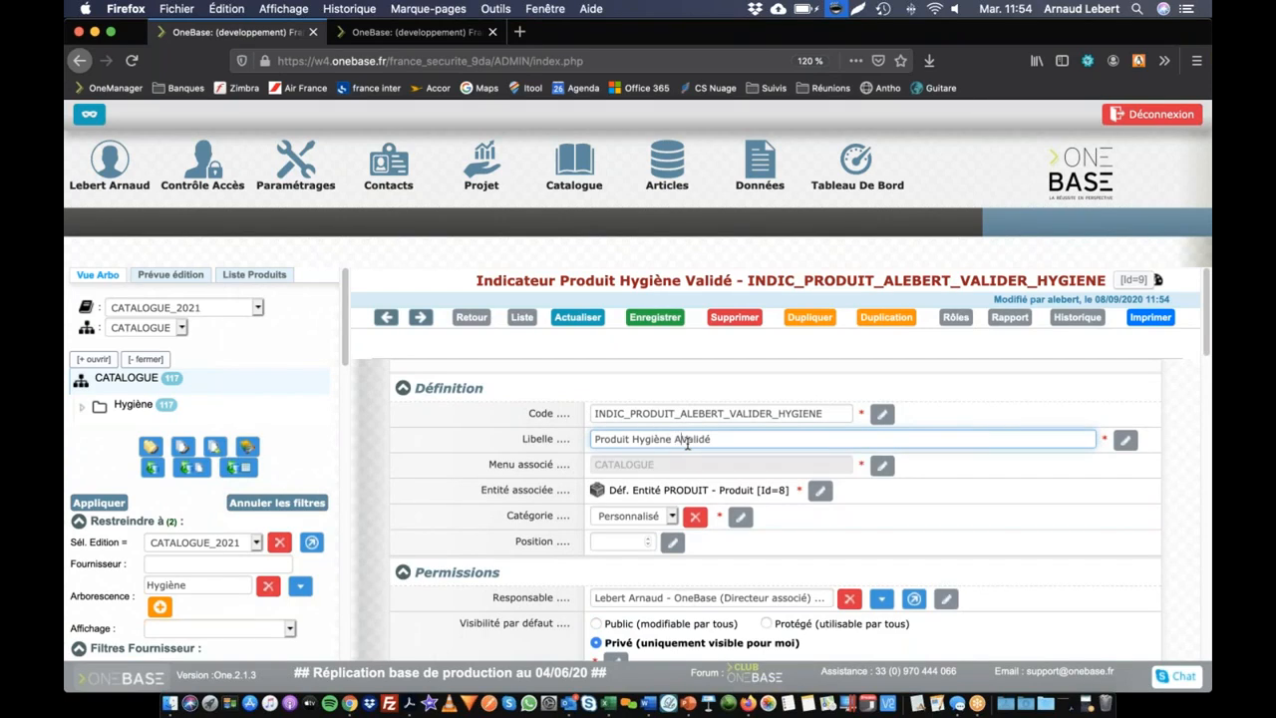
pyautogui.press('Escape')
pyautogui.write('er')
pyautogui.press('Return')
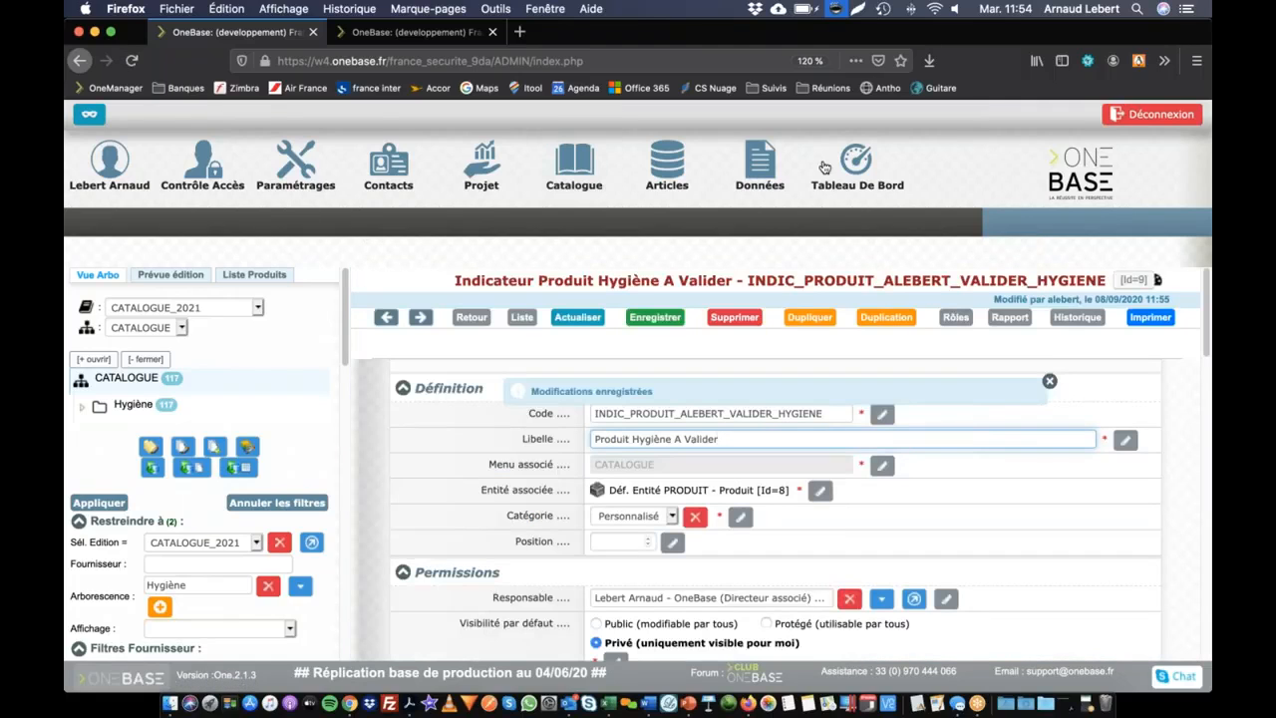
pyautogui.click(856, 163)
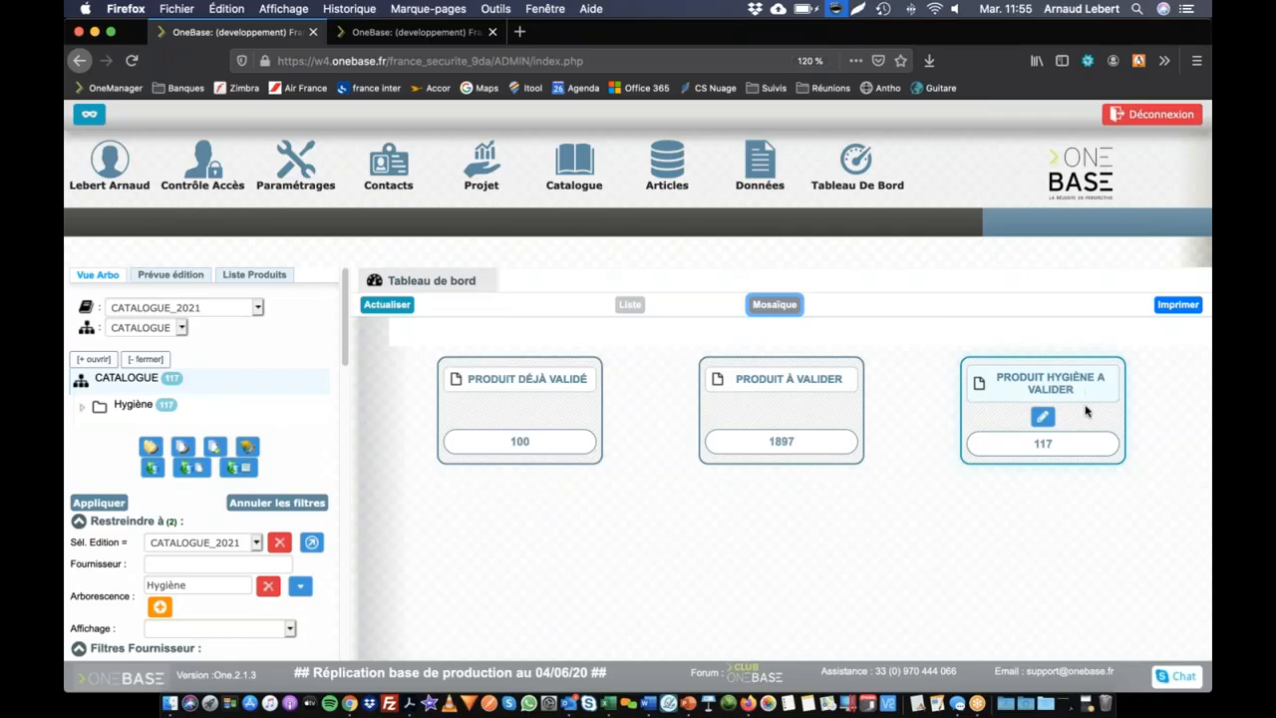
# Step: Open the "Produit Hygiène A Valider" indicator and examine its default visibility and role-specific permissions
pyautogui.click(1044, 417)
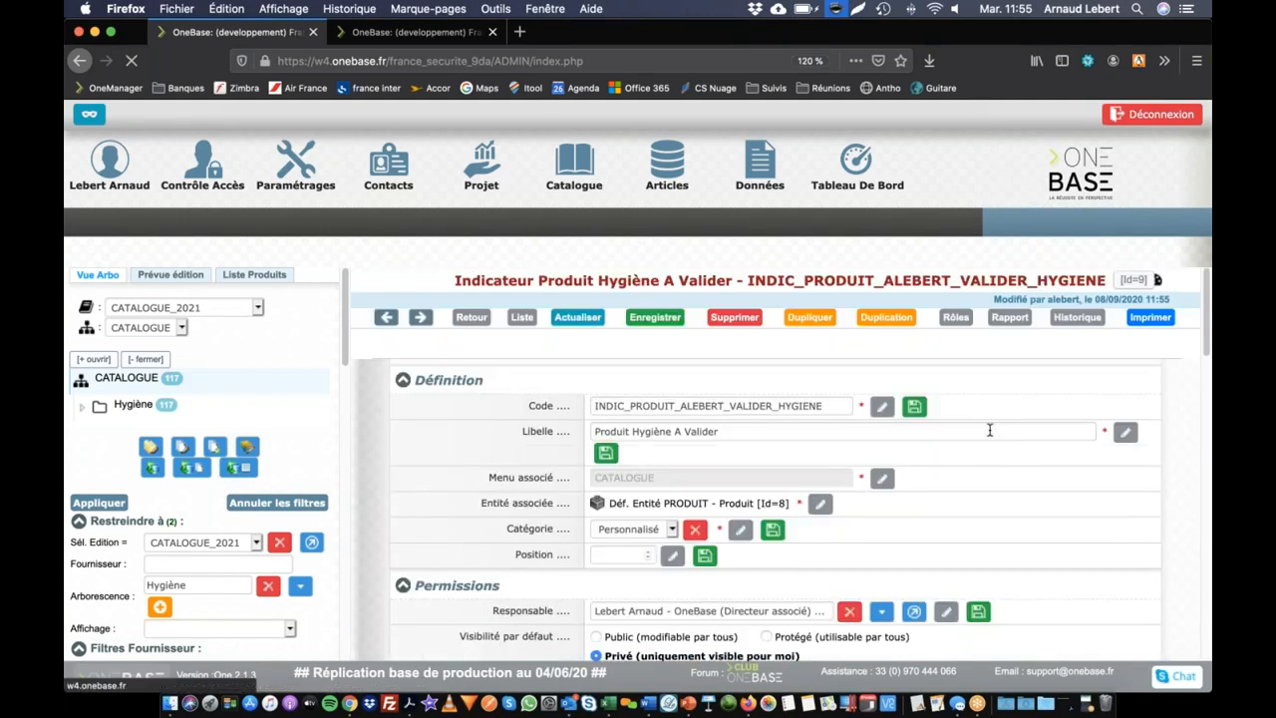
pyautogui.scroll(-5, 673, 443)
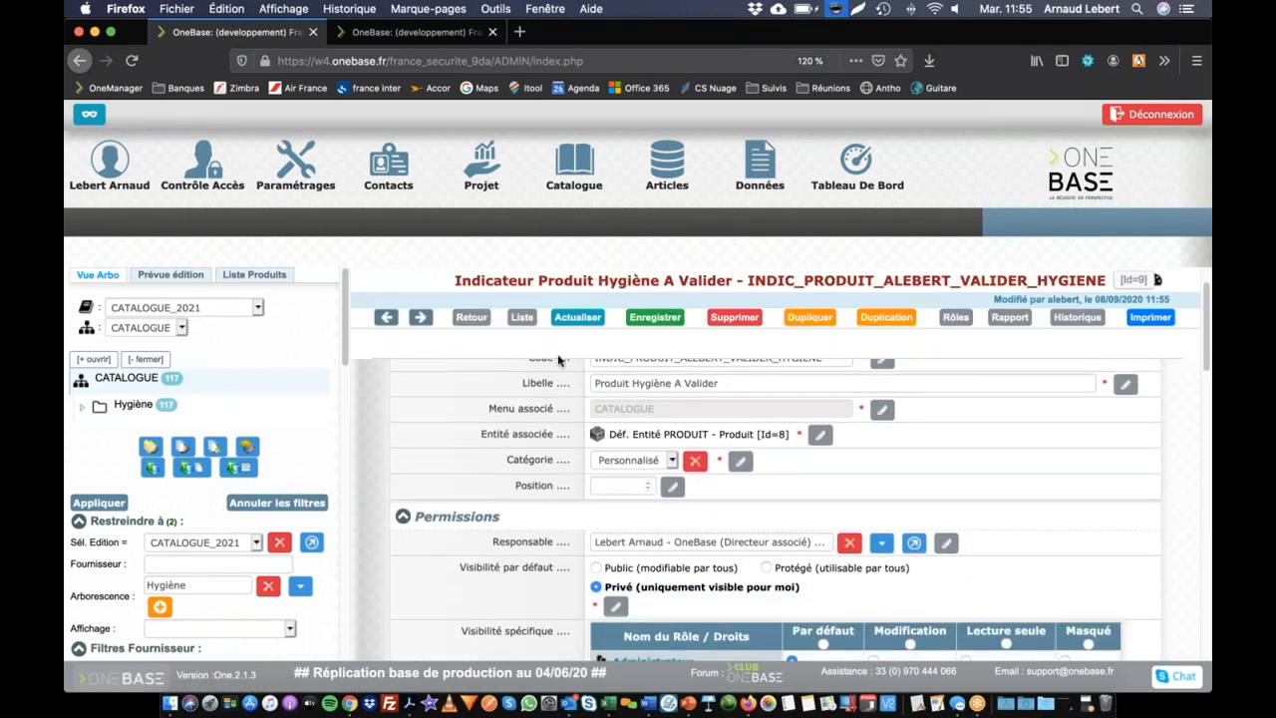
pyautogui.scroll(-2, 587, 501)
pyautogui.scroll(1, 559, 459)
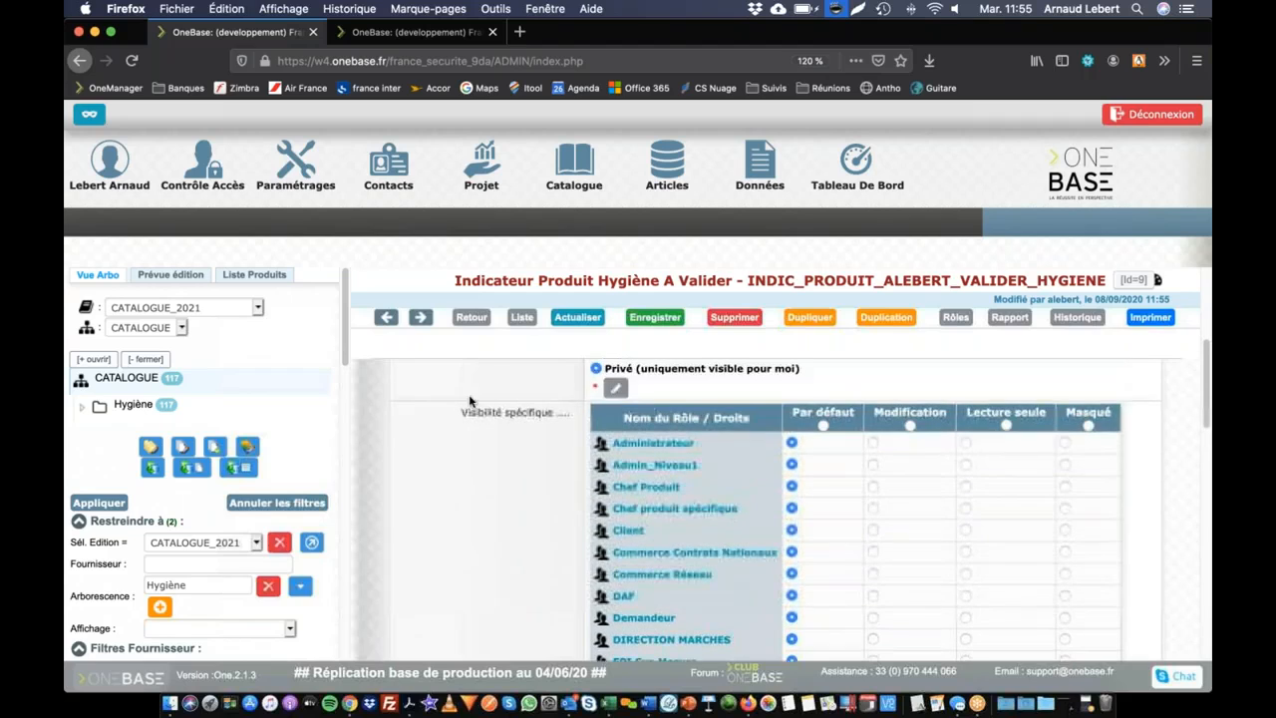
pyautogui.scroll(-5, 553, 439)
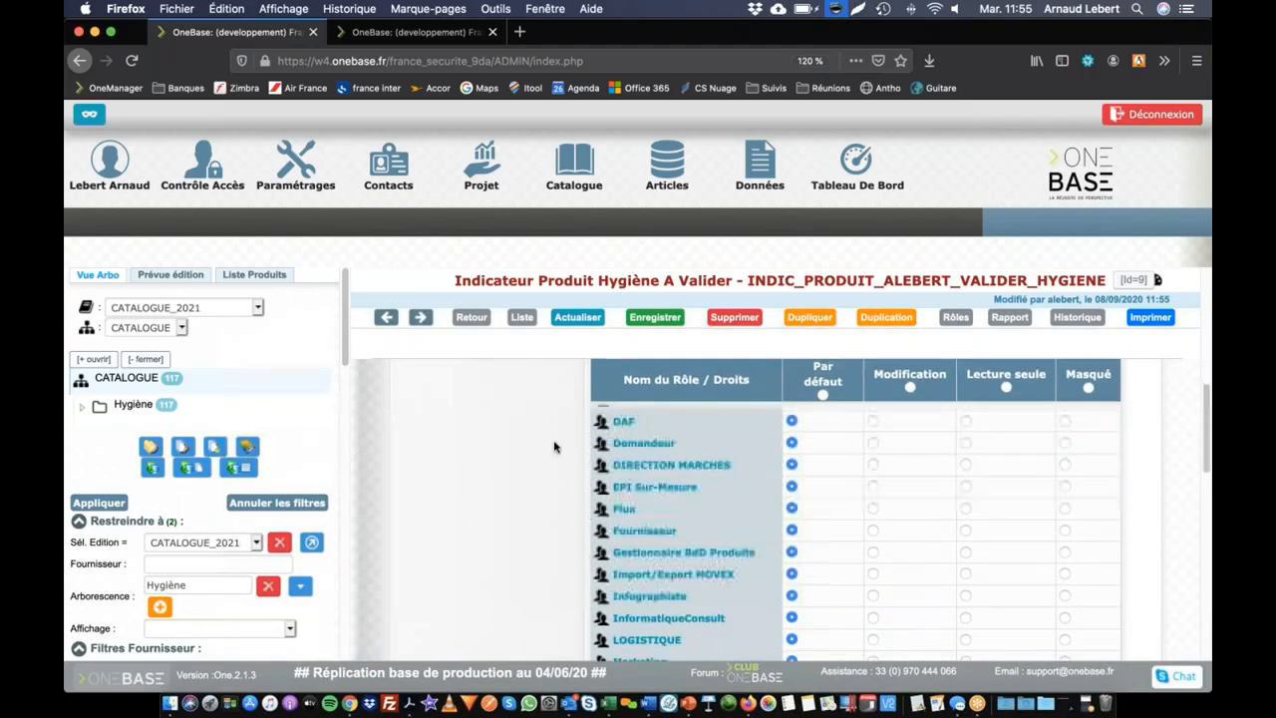
pyautogui.scroll(3, 771, 486)
pyautogui.scroll(-4, 798, 513)
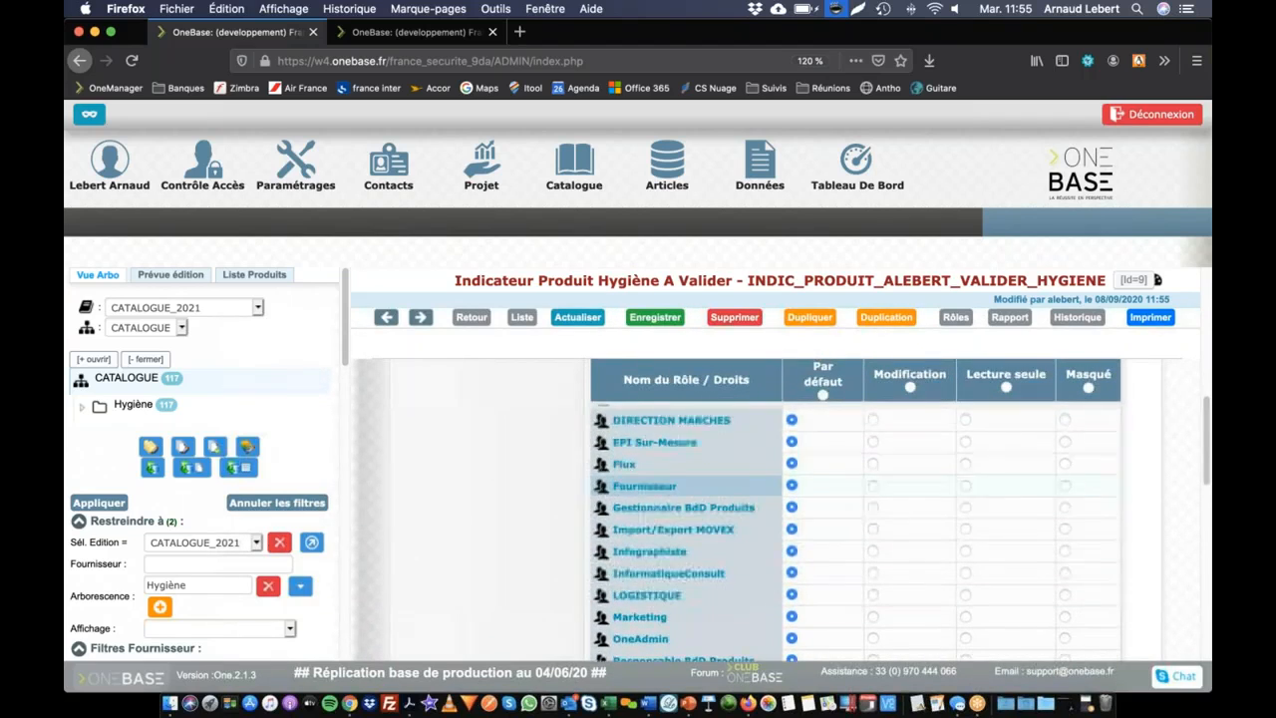
pyautogui.scroll(3, 847, 539)
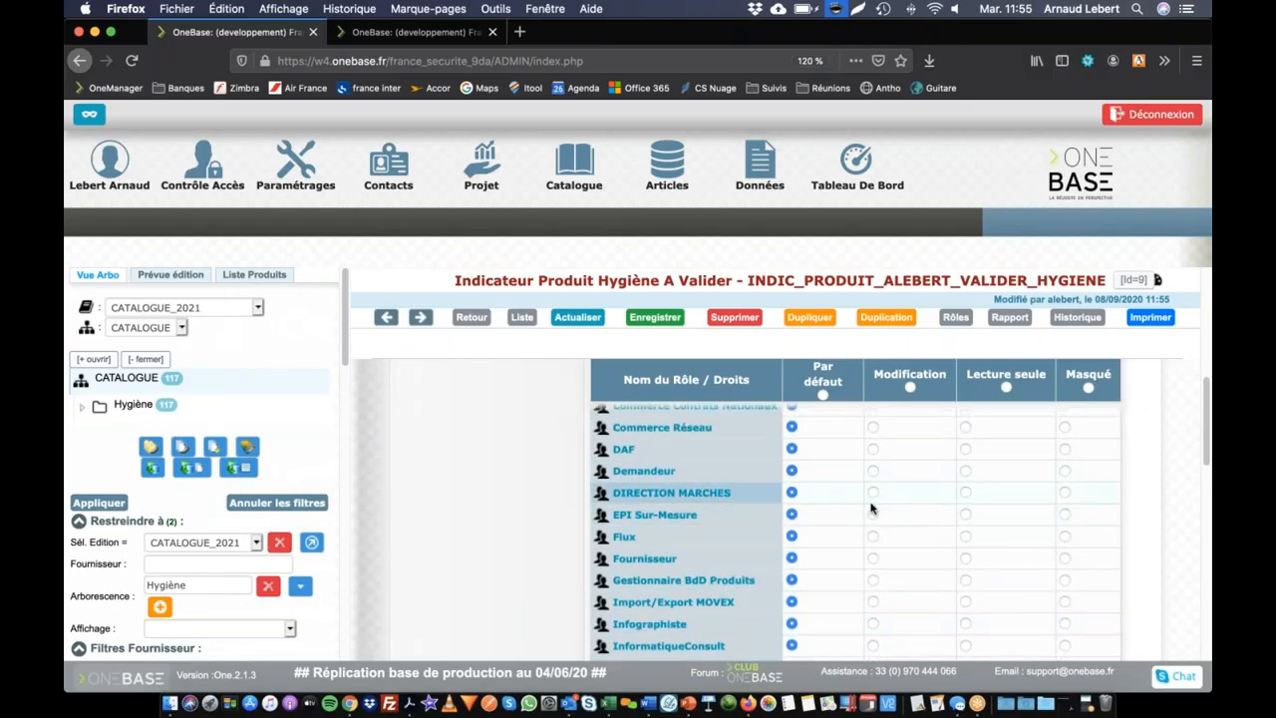
pyautogui.scroll(5, 788, 503)
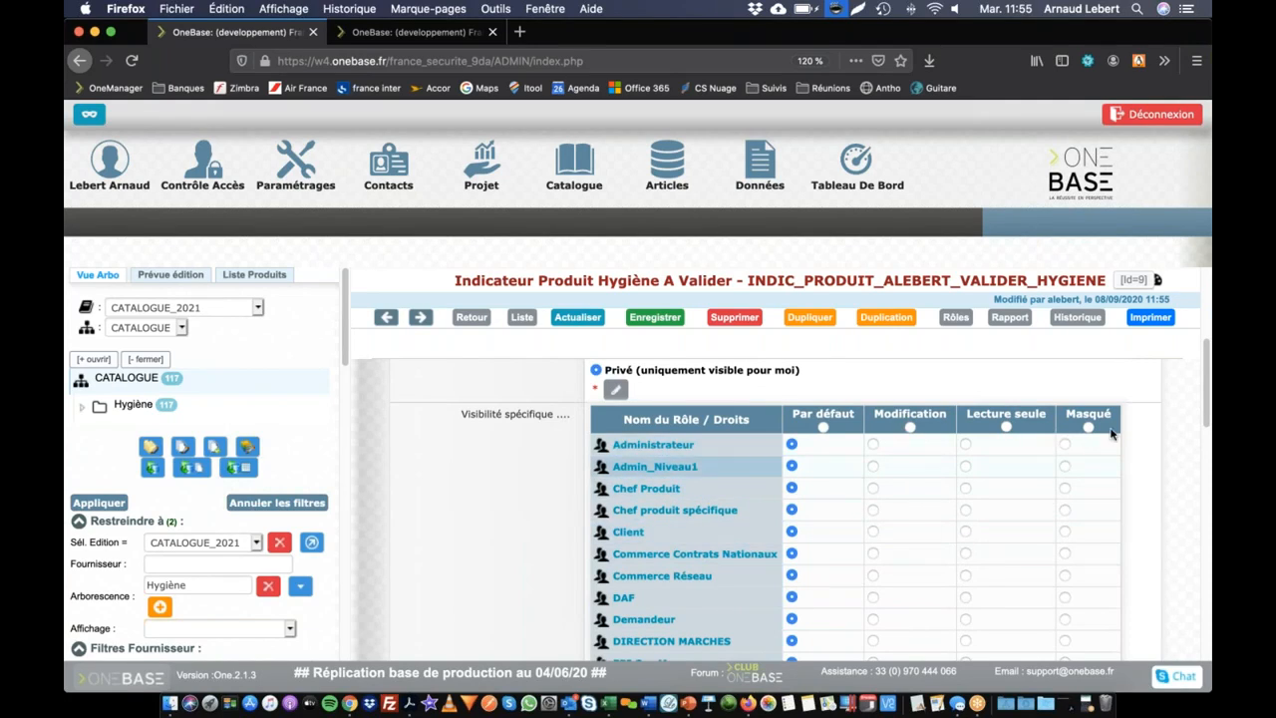
pyautogui.scroll(3, 466, 501)
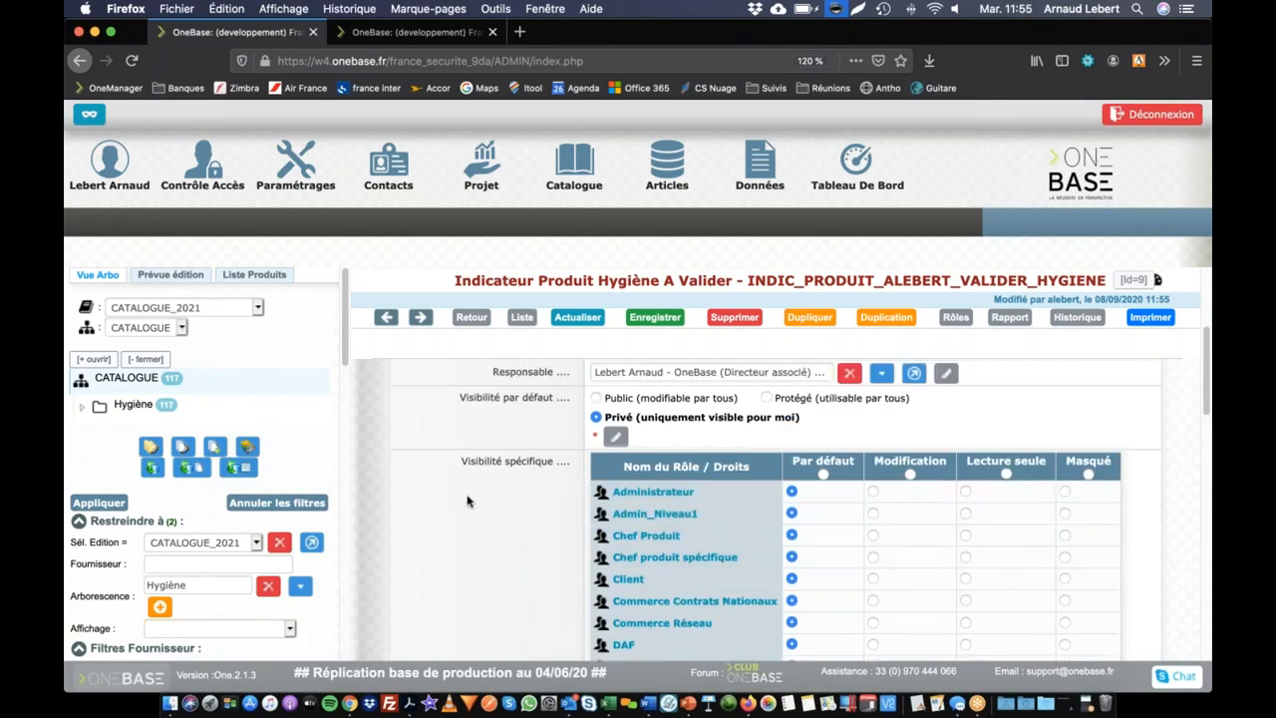